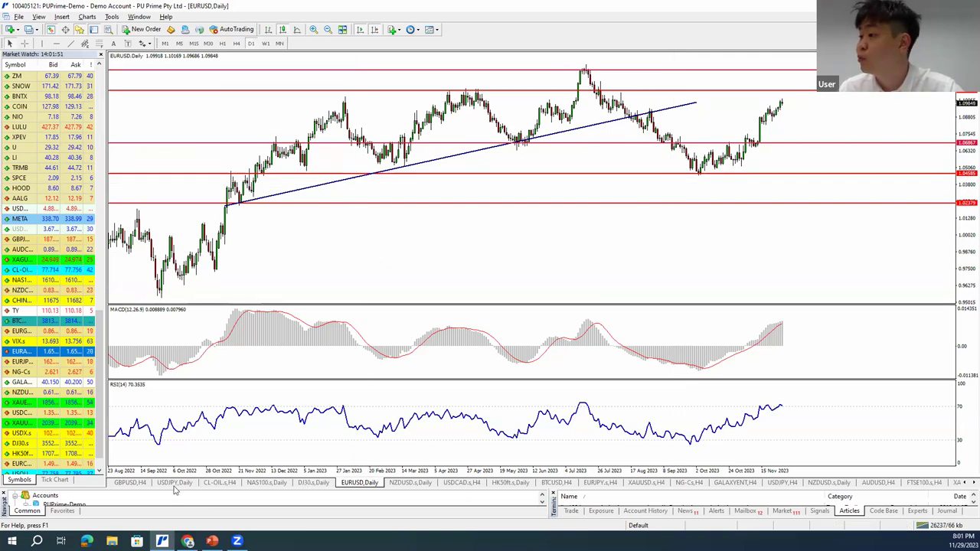
# Step: Check the GBPUSD H4 and USDCAD.s H4 charts, and bring up the XAUUSD.s H4 chart
pyautogui.click(145, 483)
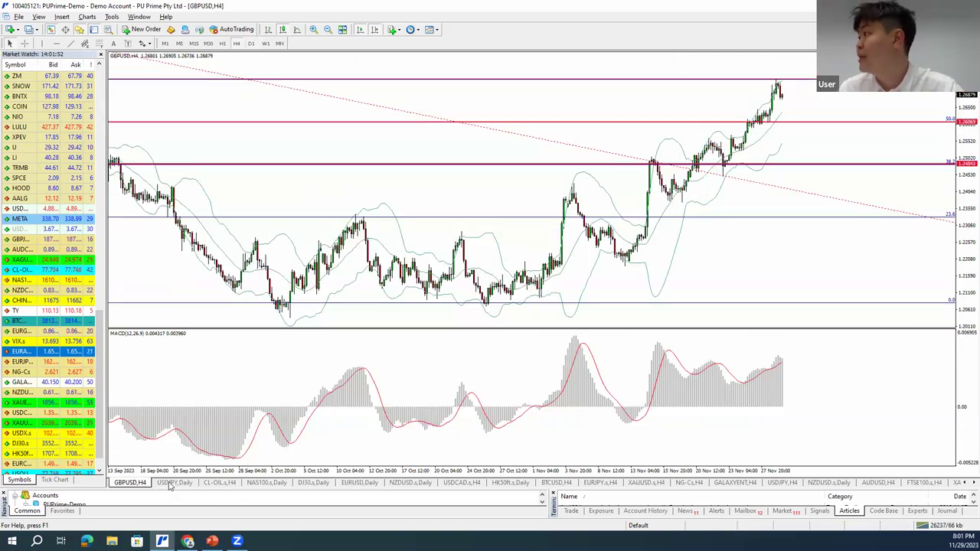
pyautogui.click(462, 483)
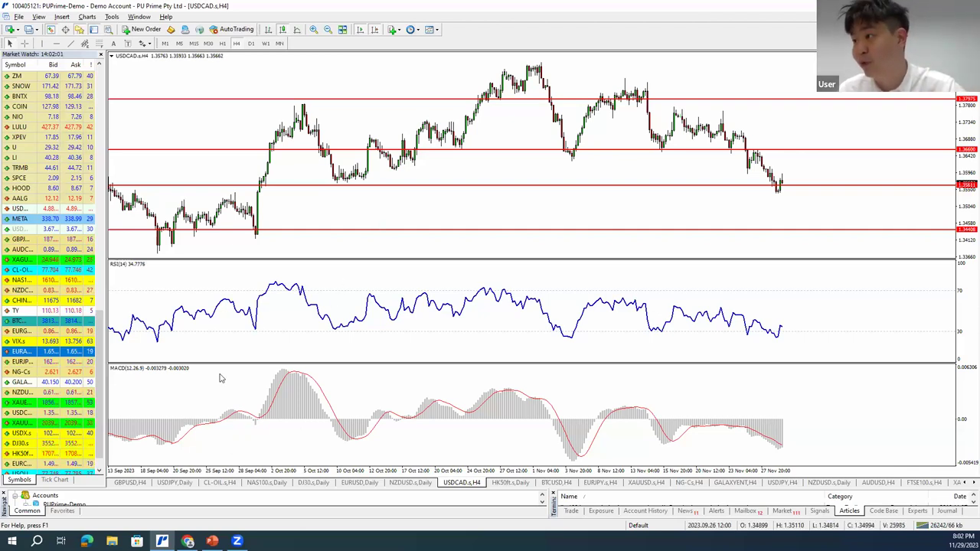
pyautogui.click(966, 485)
pyautogui.click(967, 485)
pyautogui.click(177, 483)
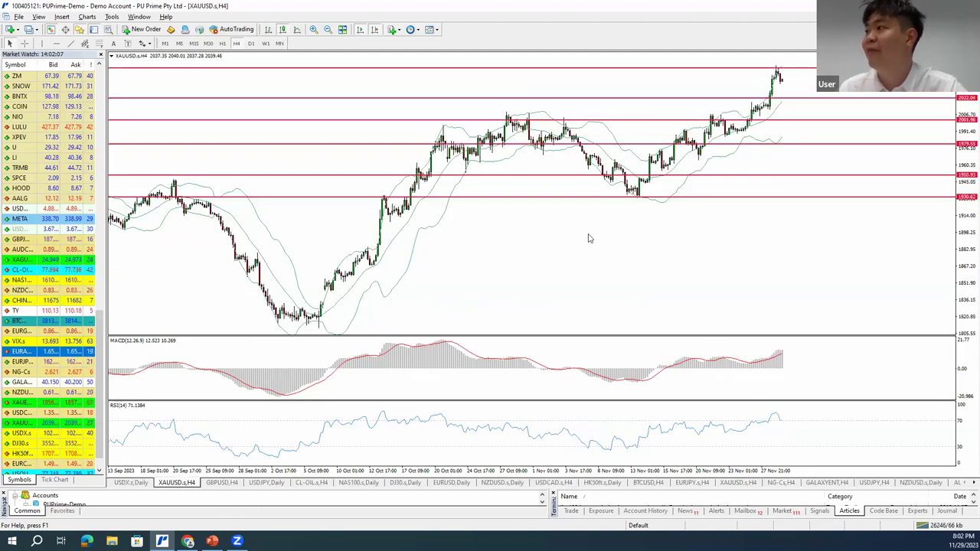
# Step: Review the Assumptions for Technical Analysis slide in PowerPoint and return to the XAUUSD.s chart in the trading terminal
pyautogui.hotkey('alt', 'Tab')
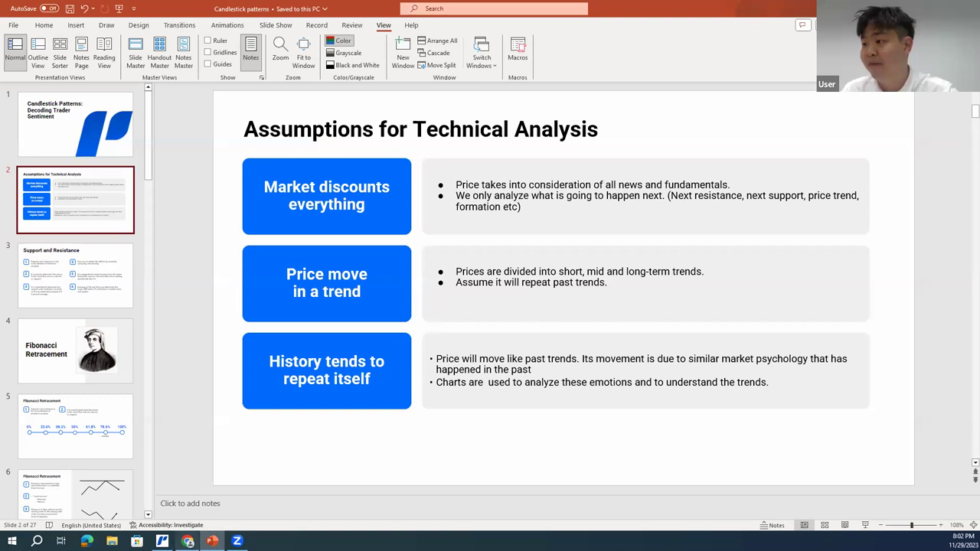
pyautogui.click(162, 540)
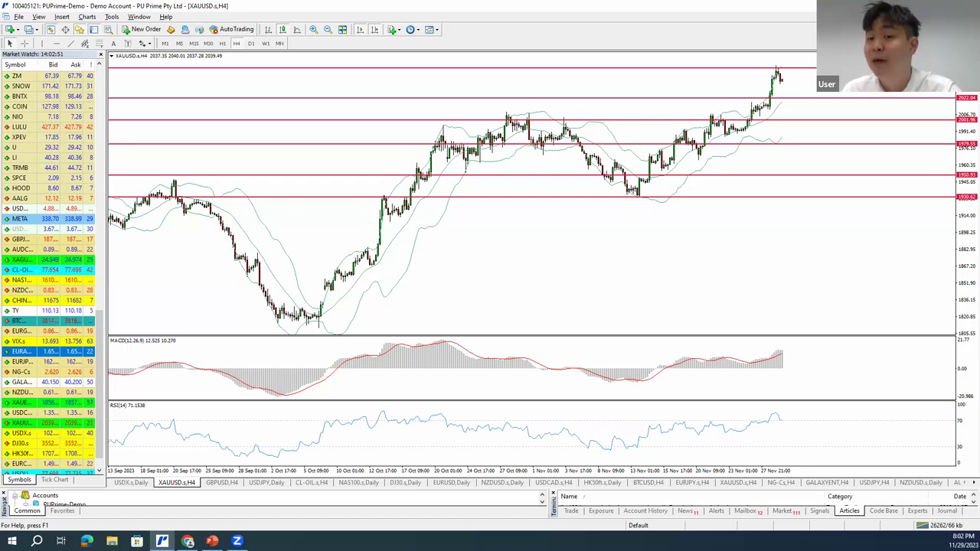
pyautogui.hotkey('alt', 'Tab')
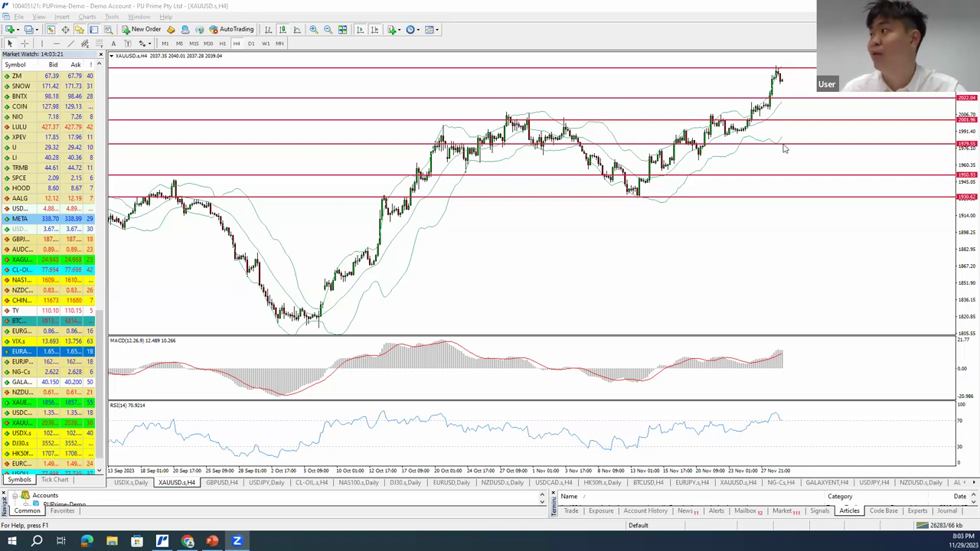
# Step: Inspect the latest candles on the XAUUSD.s H4 chart with the crosshair
pyautogui.middleClick(768, 82)
pyautogui.scroll(1, 767, 82)
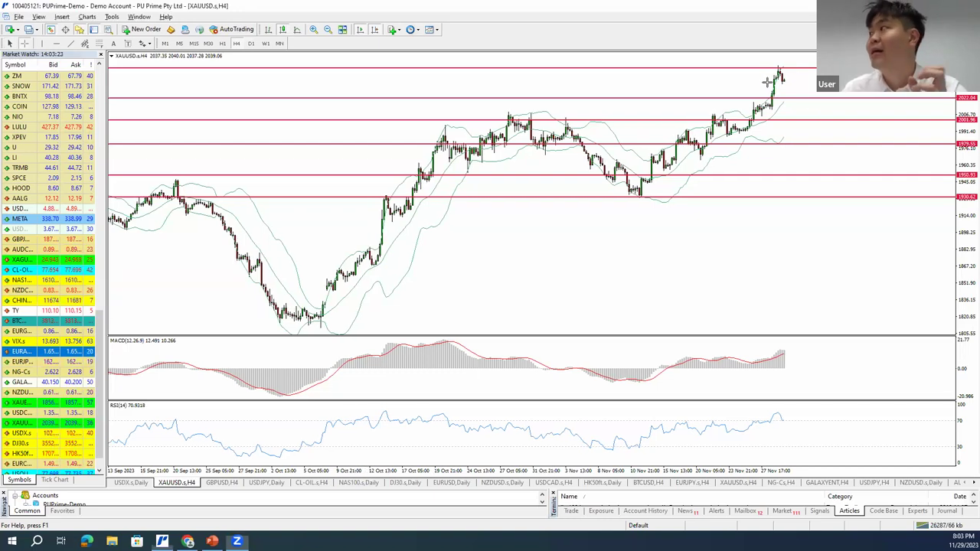
pyautogui.middleClick(791, 80)
pyautogui.middleClick(804, 83)
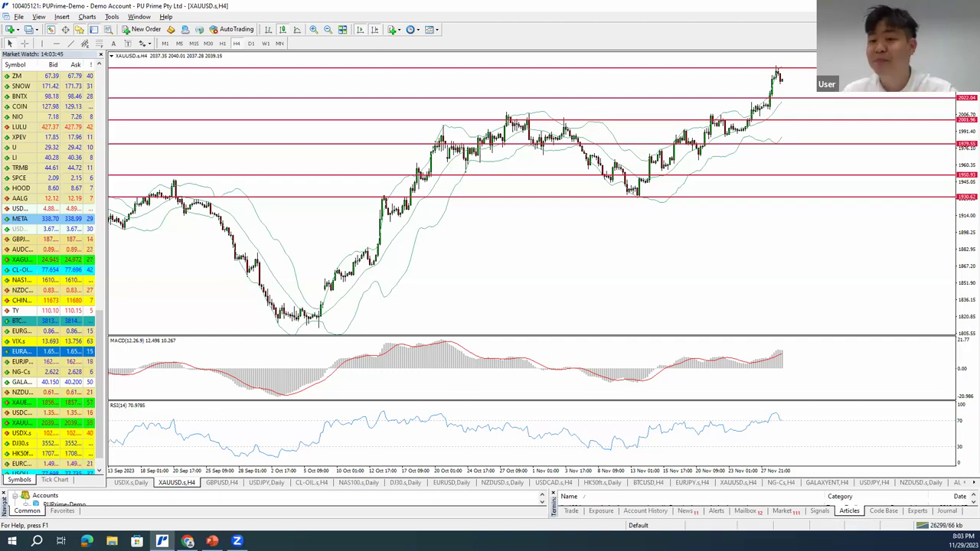
# Step: Switch to the PowerPoint presentation and show the Support and Resistance slide
pyautogui.hotkey('alt', 'Tab')
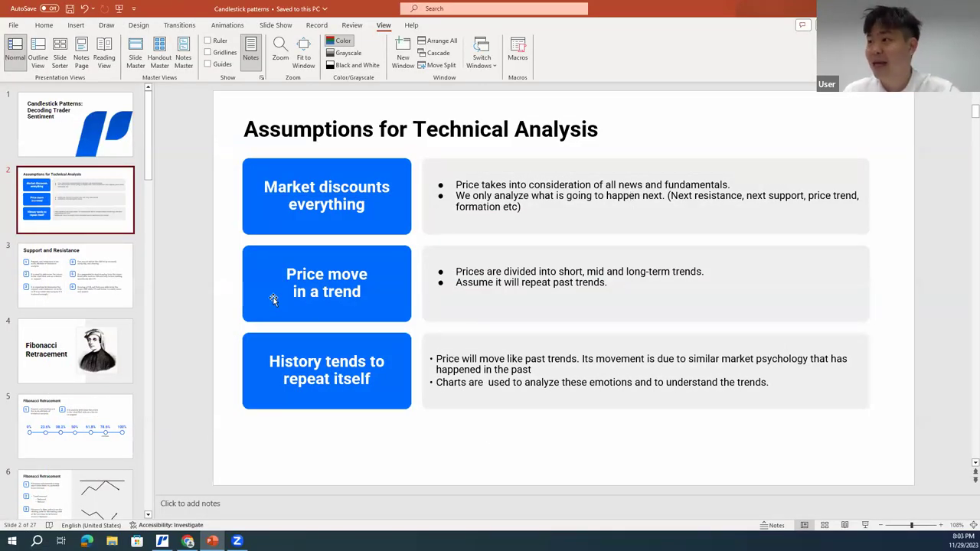
pyautogui.click(86, 289)
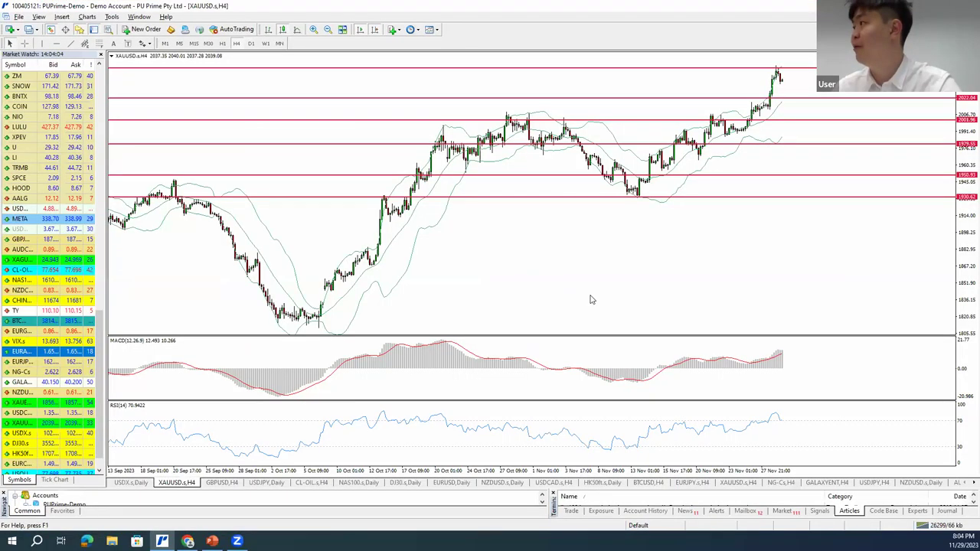
# Step: Delete all the horizontal lines from the XAUUSD.s H4 chart
pyautogui.press('BackSpace')
pyautogui.press('BackSpace')
pyautogui.press('BackSpace')
pyautogui.press('BackSpace')
pyautogui.press('BackSpace')
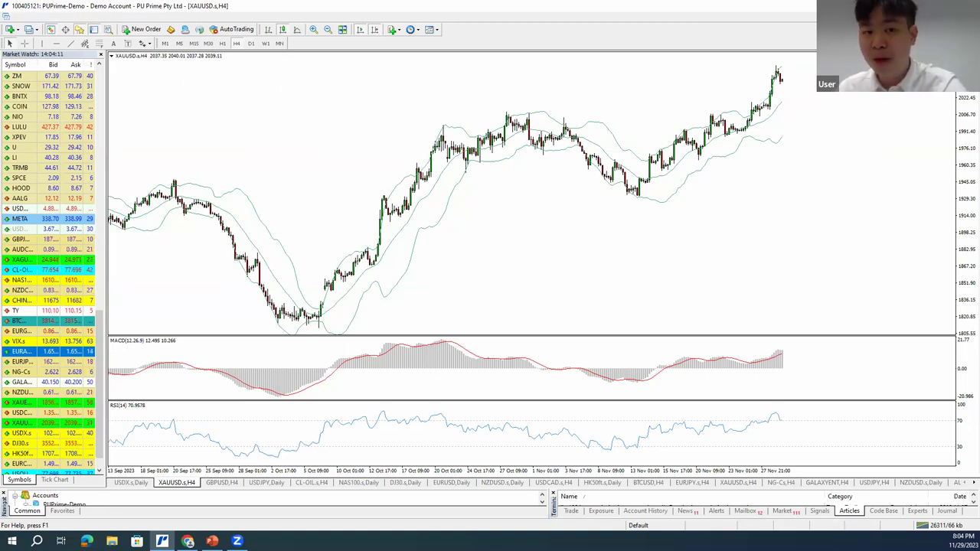
# Step: Mark the October–November highs with circles, a freehand resistance line and an upward breakout arrow, and clear the markup
pyautogui.moveTo(513, 121); pyautogui.dragTo(554, 124)
pyautogui.moveTo(688, 124)
pyautogui.mouseDown()
pyautogui.moveTo(679, 135)
pyautogui.moveTo(743, 128)
pyautogui.mouseUp()
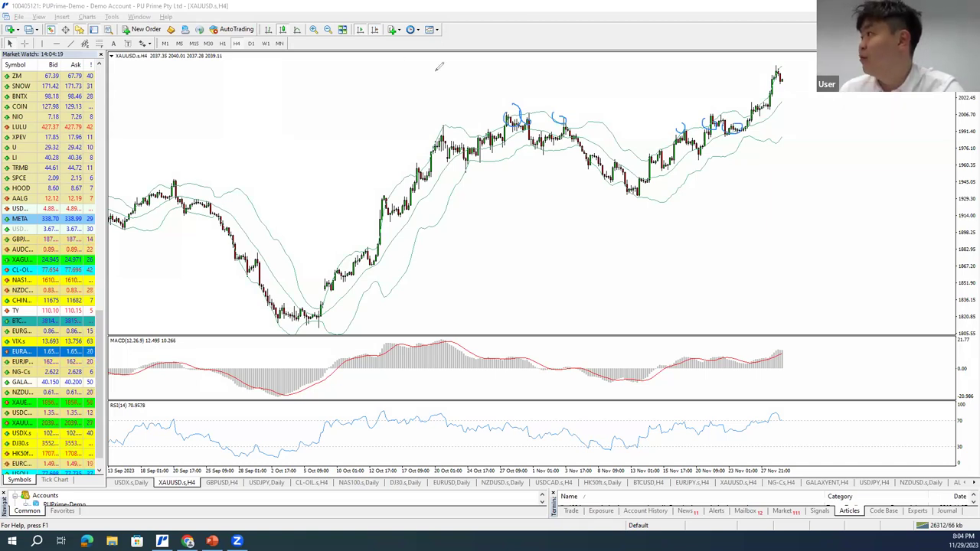
pyautogui.moveTo(460, 119); pyautogui.dragTo(766, 123)
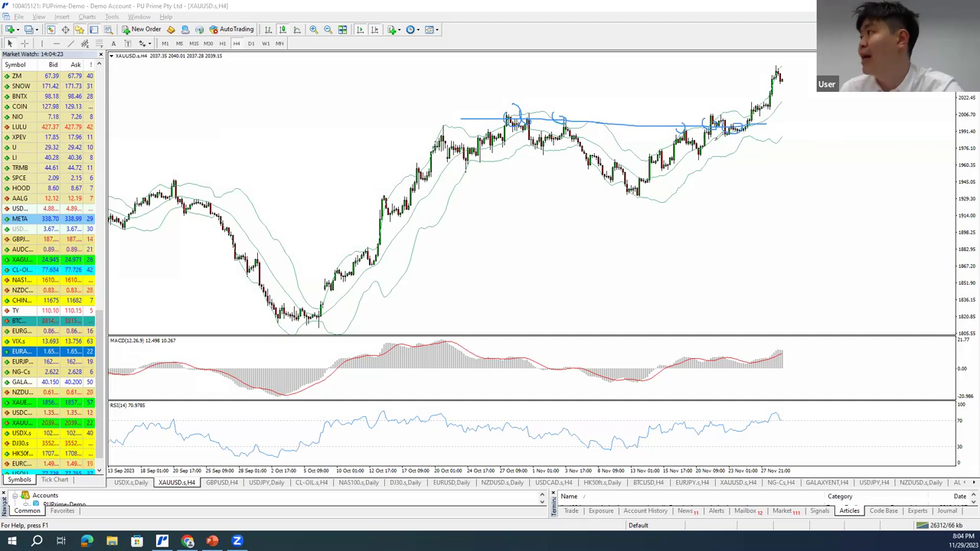
pyautogui.moveTo(762, 115)
pyautogui.mouseDown()
pyautogui.moveTo(789, 63)
pyautogui.moveTo(804, 67)
pyautogui.moveTo(789, 74)
pyautogui.mouseUp()
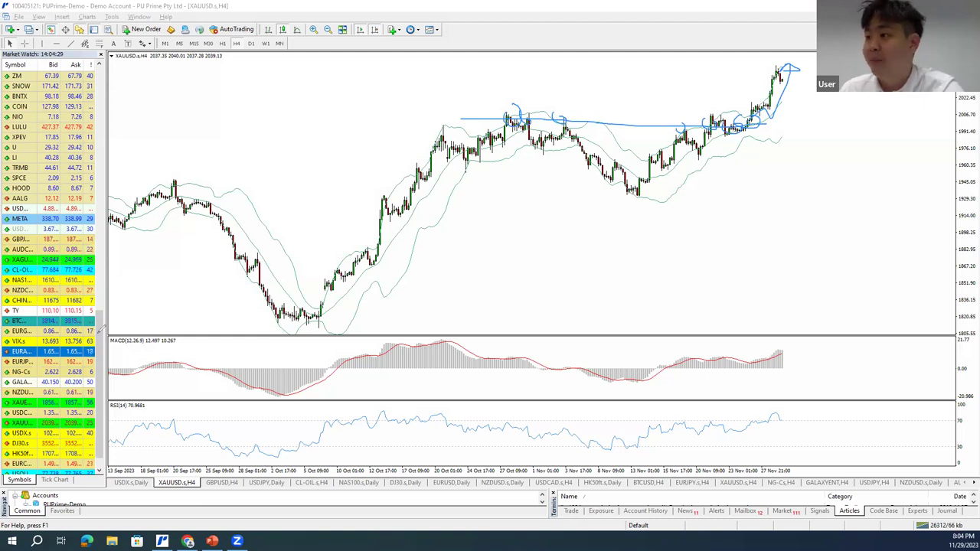
pyautogui.click(88, 3)
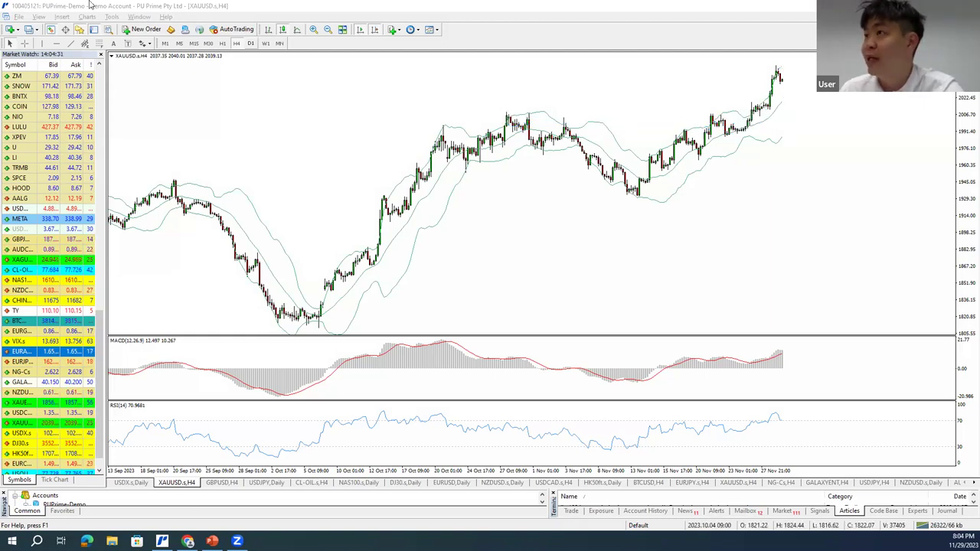
# Step: Place a horizontal line at about 2002.10 across the late-October highs on the XAUUSD.s chart
pyautogui.click(57, 44)
pyautogui.click(513, 151)
pyautogui.moveTo(513, 151); pyautogui.dragTo(516, 119)
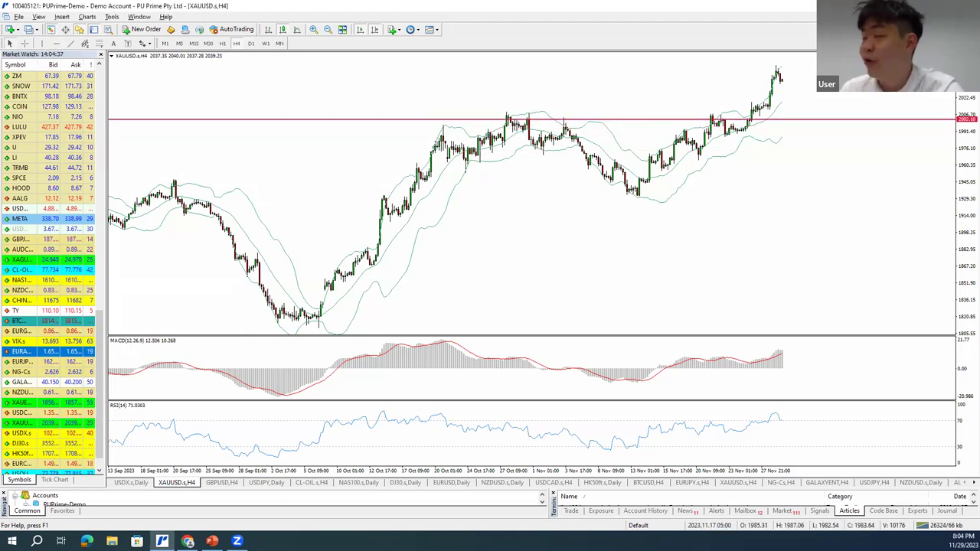
# Step: Circle the highs touching the horizontal line and its price label, and sketch the drop from the late-October highs
pyautogui.hotkey('ctrl', '2')
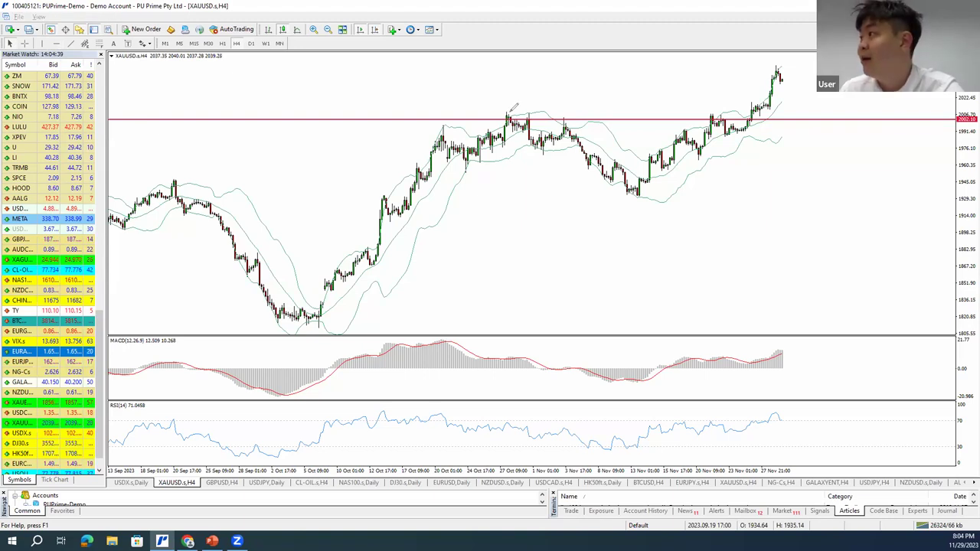
pyautogui.moveTo(514, 109)
pyautogui.mouseDown()
pyautogui.moveTo(530, 121)
pyautogui.moveTo(575, 119)
pyautogui.mouseUp()
pyautogui.moveTo(967, 113)
pyautogui.mouseDown()
pyautogui.moveTo(944, 119)
pyautogui.moveTo(977, 121)
pyautogui.mouseUp()
pyautogui.moveTo(708, 114); pyautogui.dragTo(710, 116)
pyautogui.moveTo(505, 117); pyautogui.dragTo(536, 140)
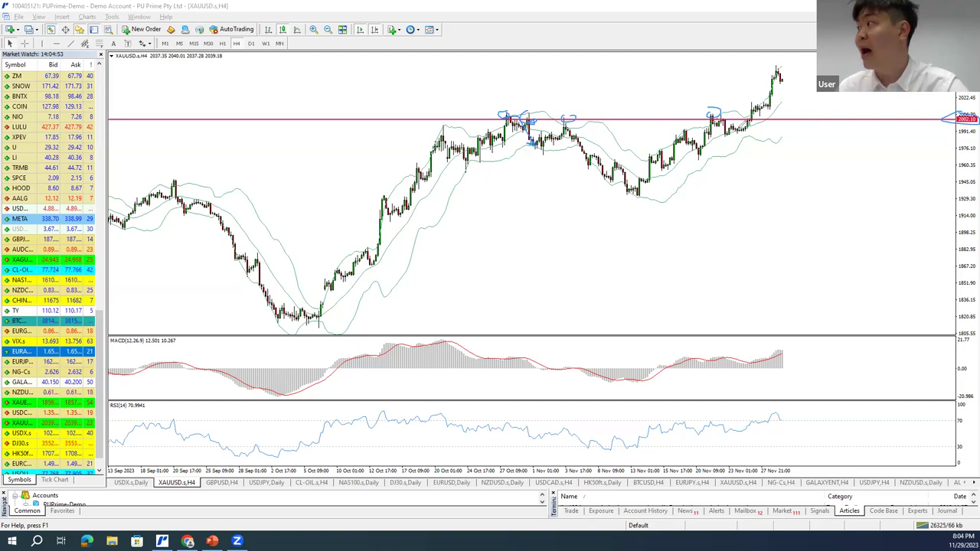
# Step: Sketch the breakout rise to the latest high and a possible pullback beyond it, and clear the markup
pyautogui.moveTo(722, 115)
pyautogui.mouseDown()
pyautogui.moveTo(746, 123)
pyautogui.moveTo(780, 74)
pyautogui.moveTo(769, 76)
pyautogui.moveTo(783, 71)
pyautogui.mouseUp()
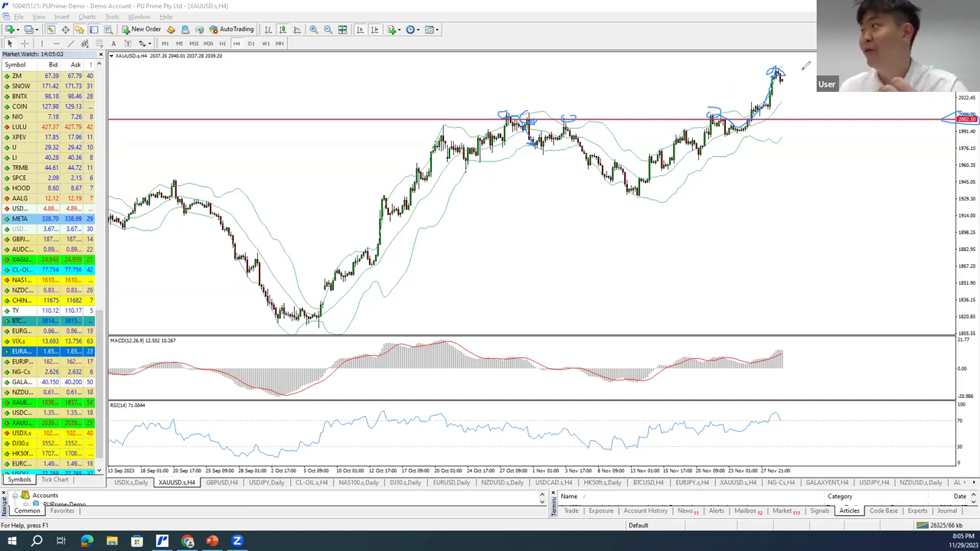
pyautogui.moveTo(787, 75)
pyautogui.mouseDown()
pyautogui.moveTo(803, 77)
pyautogui.moveTo(804, 93)
pyautogui.moveTo(816, 66)
pyautogui.mouseUp()
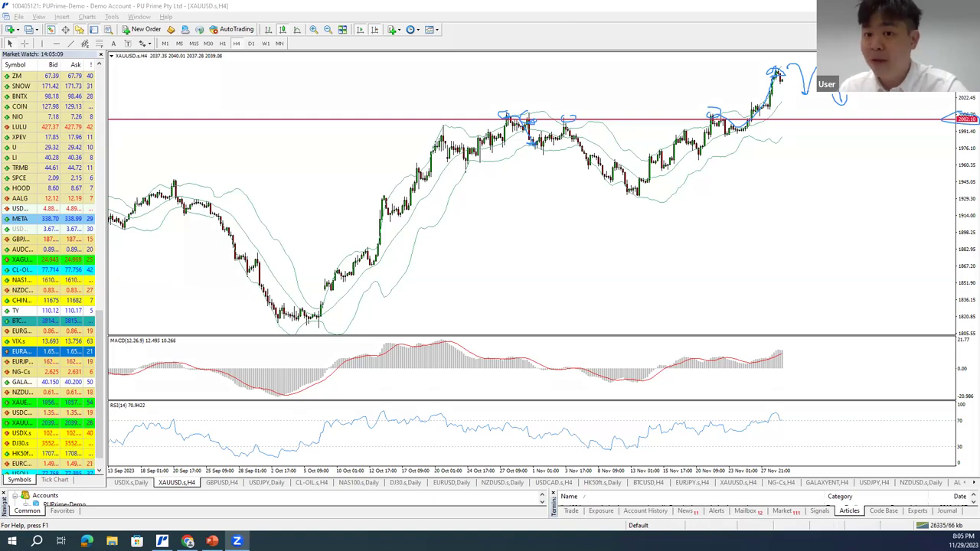
pyautogui.press('Escape')
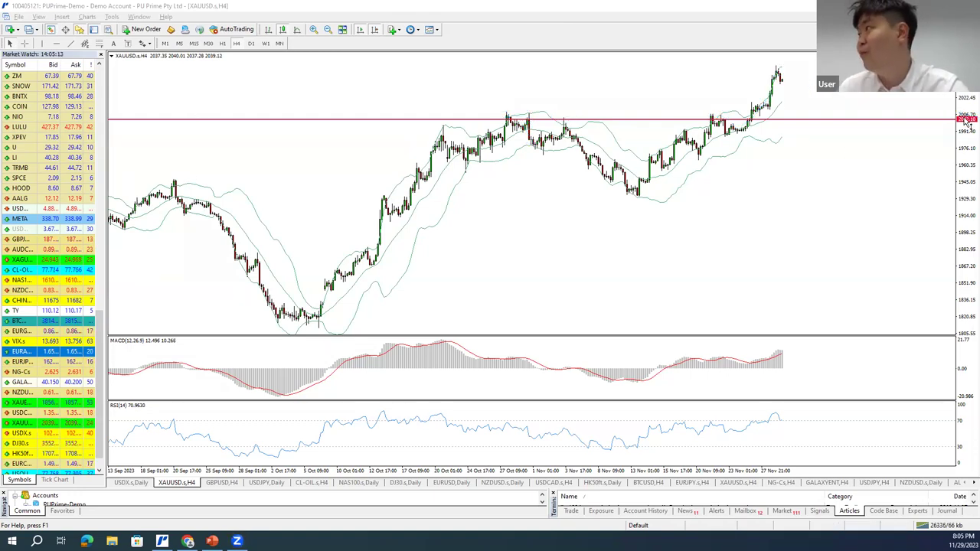
# Step: Turn off chart auto scroll and look back through the XAUUSD.s price history around the horizontal line
pyautogui.moveTo(966, 125); pyautogui.dragTo(966, 136)
pyautogui.middleClick(803, 109)
pyautogui.middleClick(462, 94)
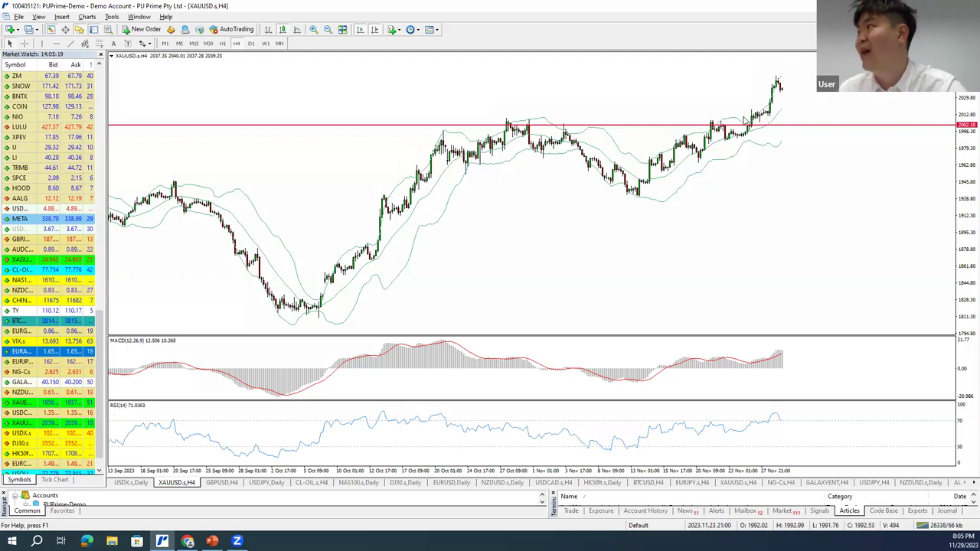
pyautogui.click(362, 31)
pyautogui.moveTo(333, 150); pyautogui.dragTo(768, 196)
pyautogui.scroll(8, 768, 201)
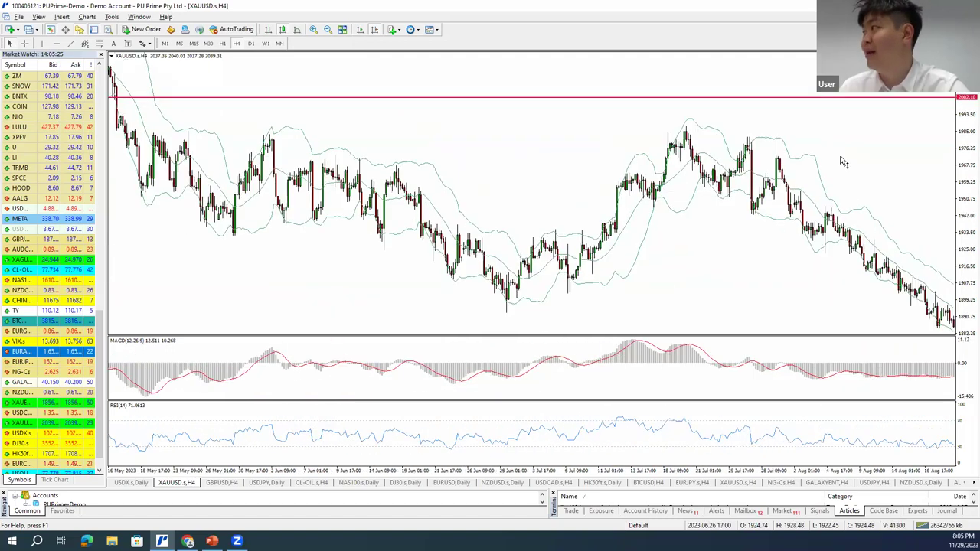
pyautogui.scroll(10, 567, 124)
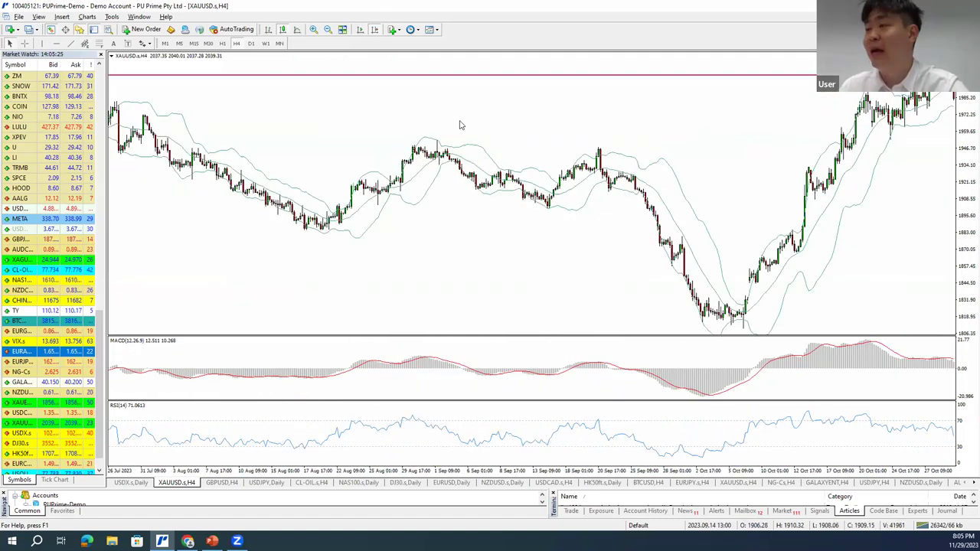
pyautogui.scroll(-8, 680, 127)
pyautogui.middleClick(527, 121)
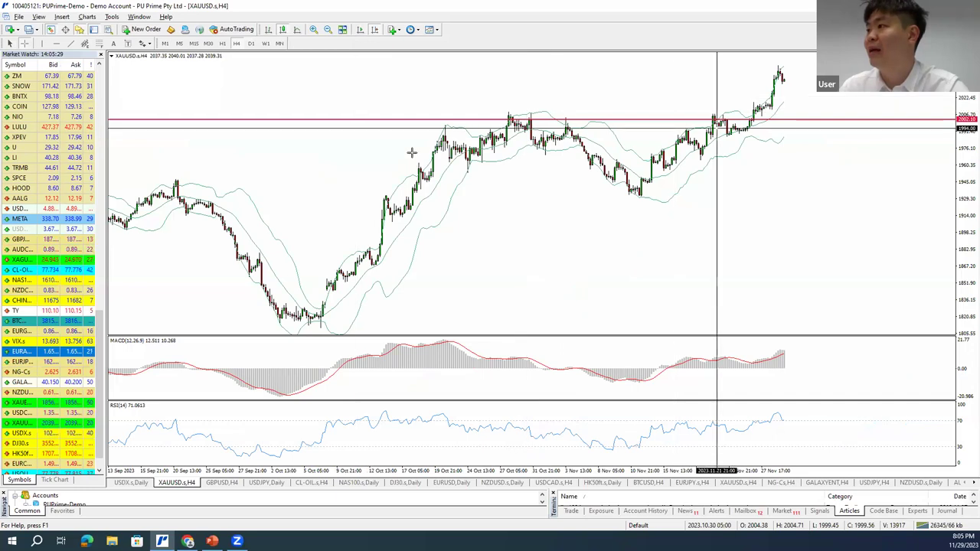
pyautogui.middleClick(781, 138)
pyautogui.scroll(-6, 812, 142)
pyautogui.scroll(-15, 740, 166)
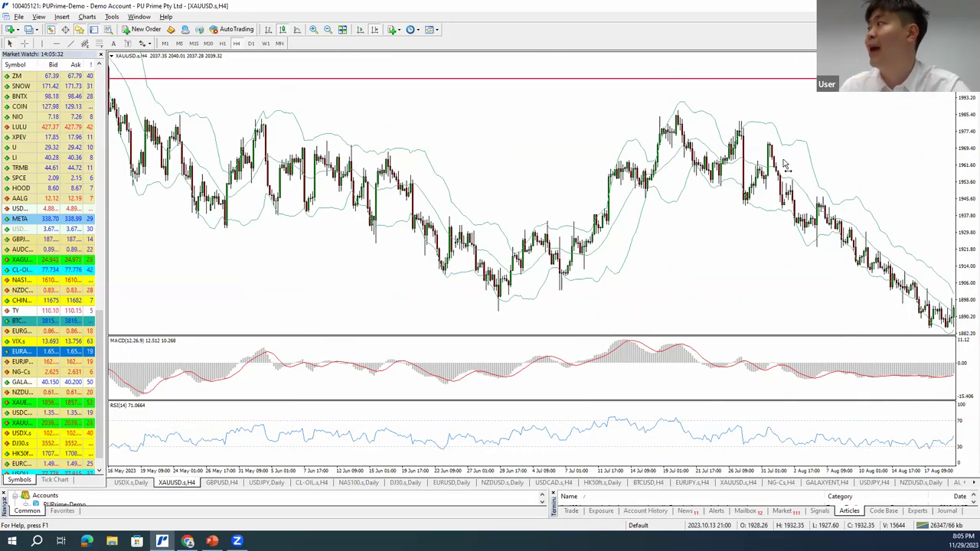
# Step: Examine the March to June 2023 price swings above the horizontal line with the crosshair
pyautogui.scroll(6, 582, 172)
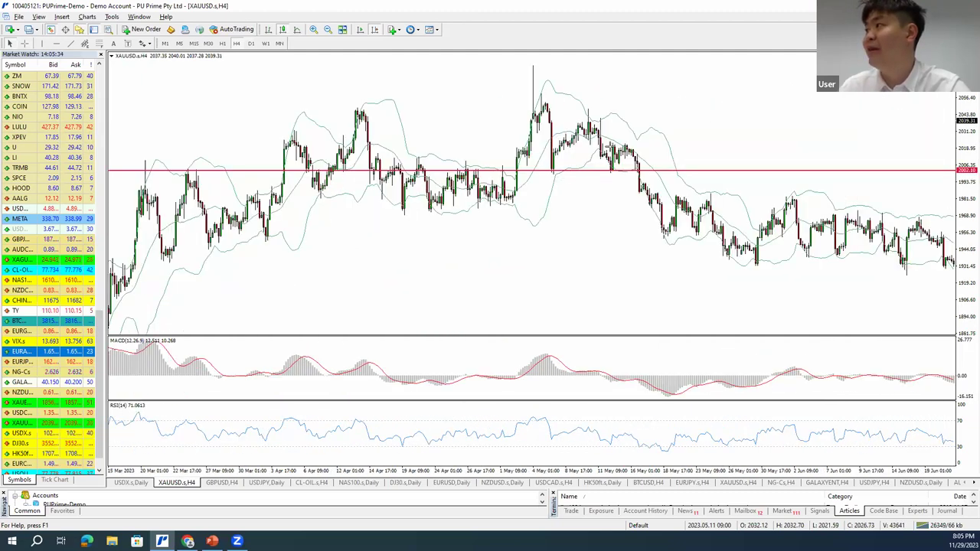
pyautogui.middleClick(605, 156)
pyautogui.middleClick(296, 107)
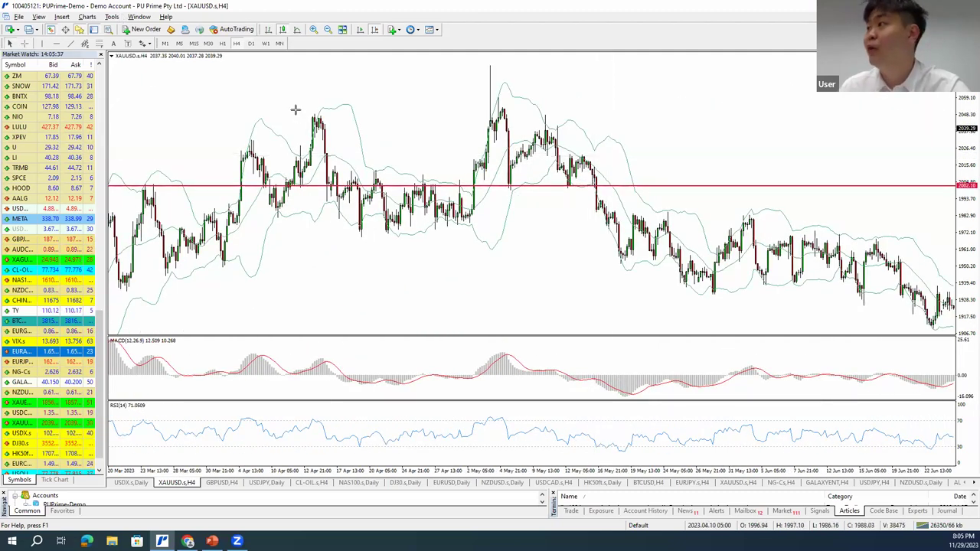
pyautogui.scroll(3, 295, 107)
pyautogui.middleClick(284, 115)
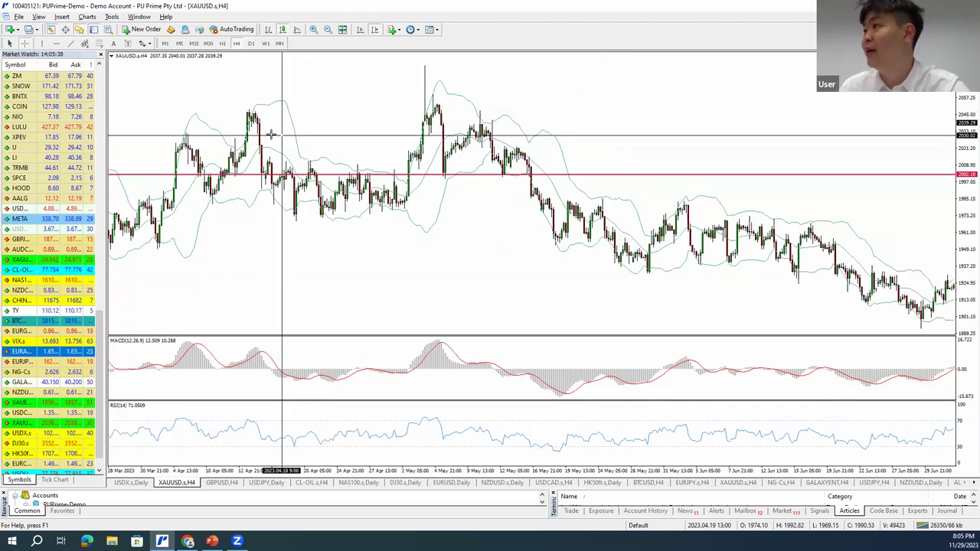
pyautogui.middleClick(344, 144)
# Step: Circle the early-April and mid-May 2023 highs, sketch the price swings following them, and clear the markup
pyautogui.hotkey('alt', 'Tab')
pyautogui.moveTo(187, 137); pyautogui.dragTo(185, 144)
pyautogui.moveTo(503, 148)
pyautogui.mouseDown()
pyautogui.moveTo(527, 143)
pyautogui.moveTo(511, 168)
pyautogui.moveTo(537, 165)
pyautogui.moveTo(536, 178)
pyautogui.mouseUp()
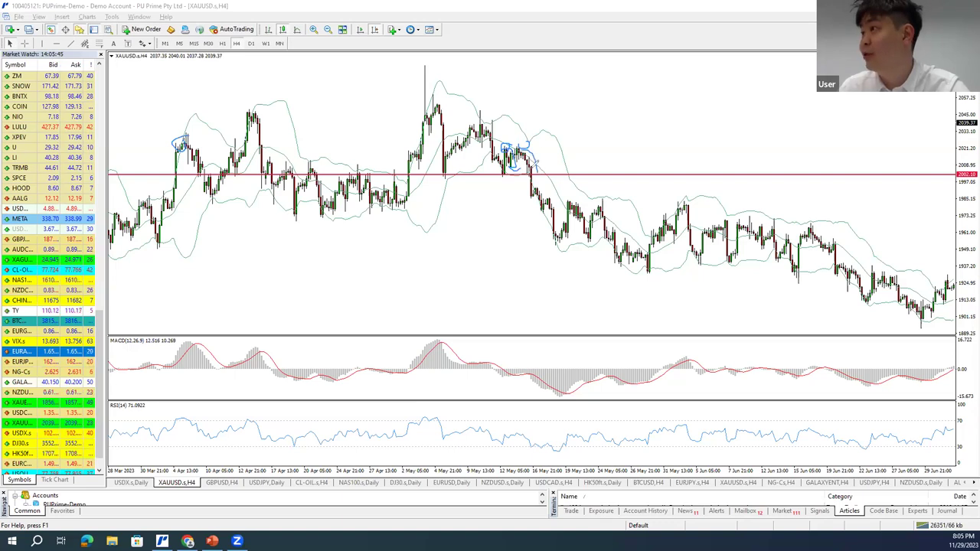
pyautogui.moveTo(196, 143)
pyautogui.mouseDown()
pyautogui.moveTo(204, 183)
pyautogui.moveTo(260, 130)
pyautogui.moveTo(264, 99)
pyautogui.moveTo(256, 119)
pyautogui.moveTo(274, 112)
pyautogui.mouseUp()
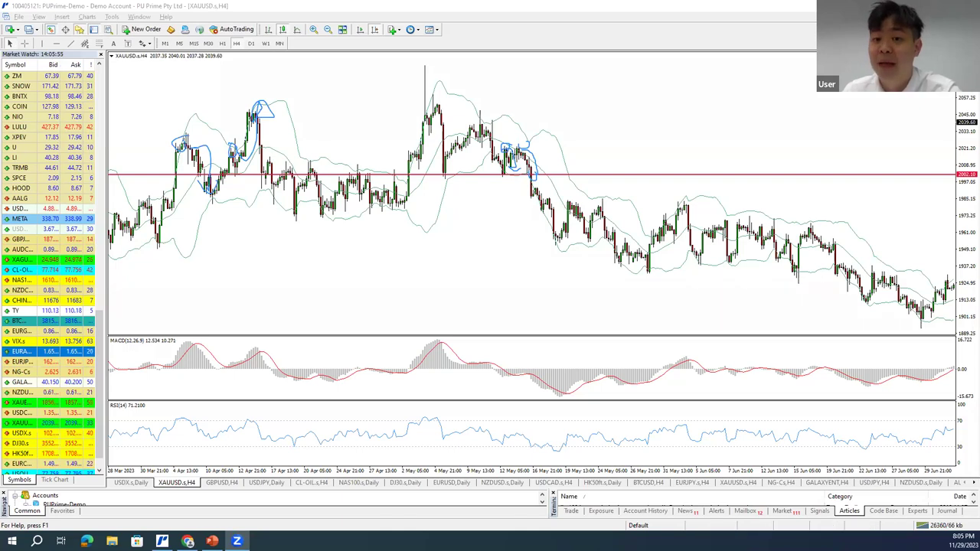
pyautogui.click(175, 215)
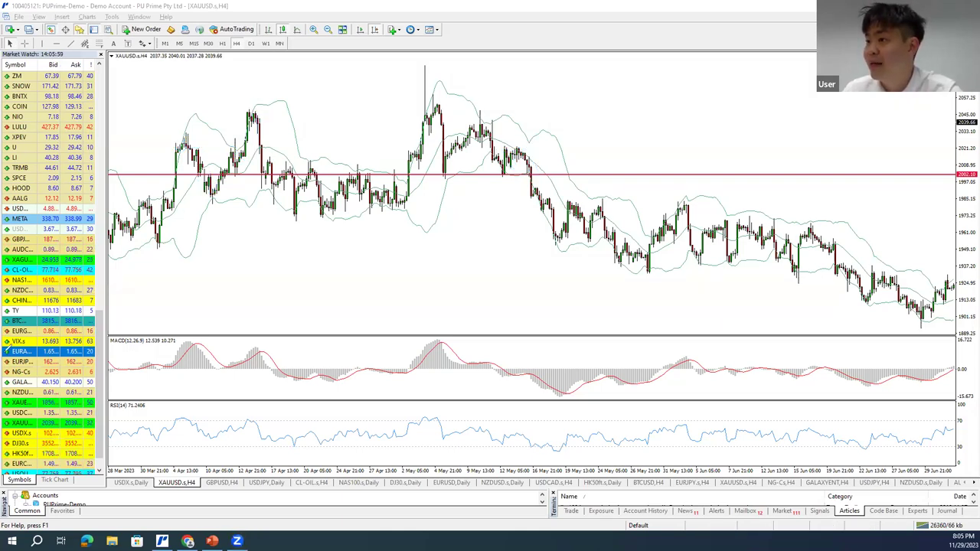
# Step: Place a second horizontal line at about 2025.41 through the early-April 2023 high on the XAUUSD.s chart
pyautogui.click(57, 43)
pyautogui.moveTo(421, 120); pyautogui.dragTo(423, 142)
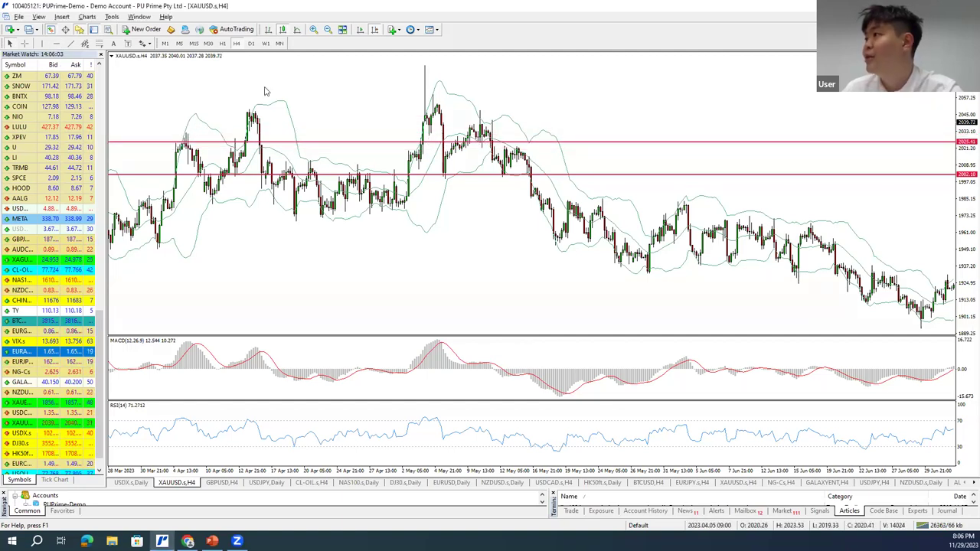
# Step: Mark the early-April and mid-May 2023 touches of the upper horizontal line, and sketch a falling arrow toward the lower one
pyautogui.moveTo(180, 146); pyautogui.dragTo(189, 145)
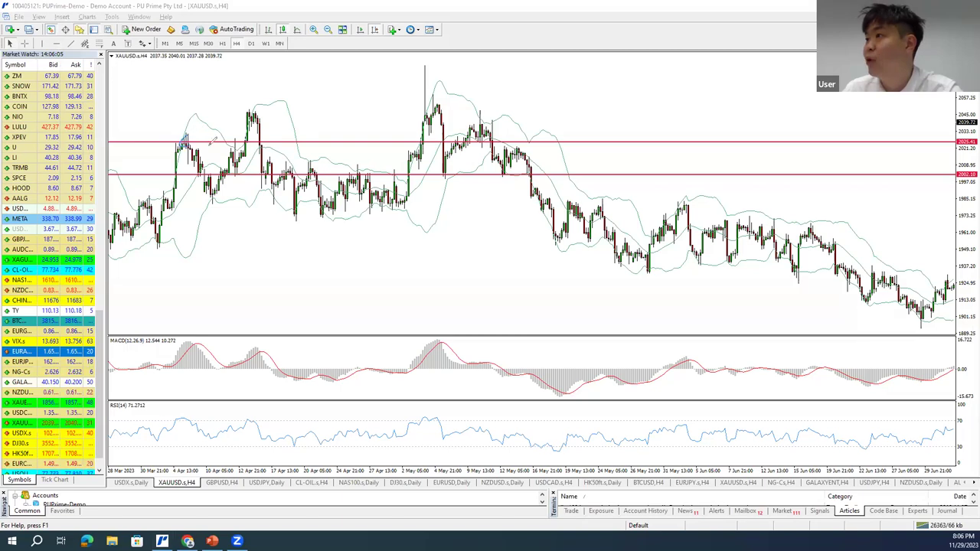
pyautogui.moveTo(514, 141)
pyautogui.mouseDown()
pyautogui.moveTo(546, 168)
pyautogui.moveTo(561, 157)
pyautogui.mouseUp()
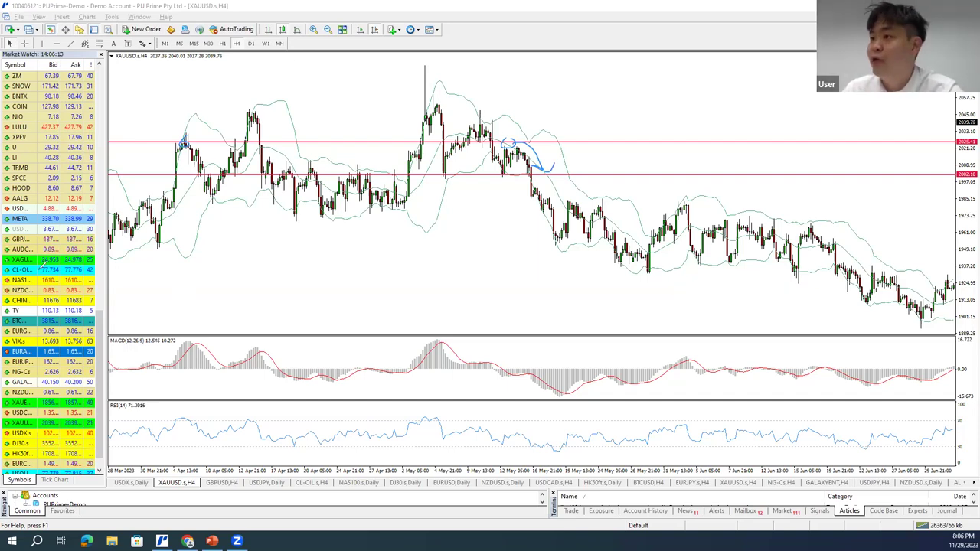
# Step: Clear the markup and add horizontal lines at about 2046 through the mid-April 2023 high and at about 1974.23
pyautogui.click(73, 331)
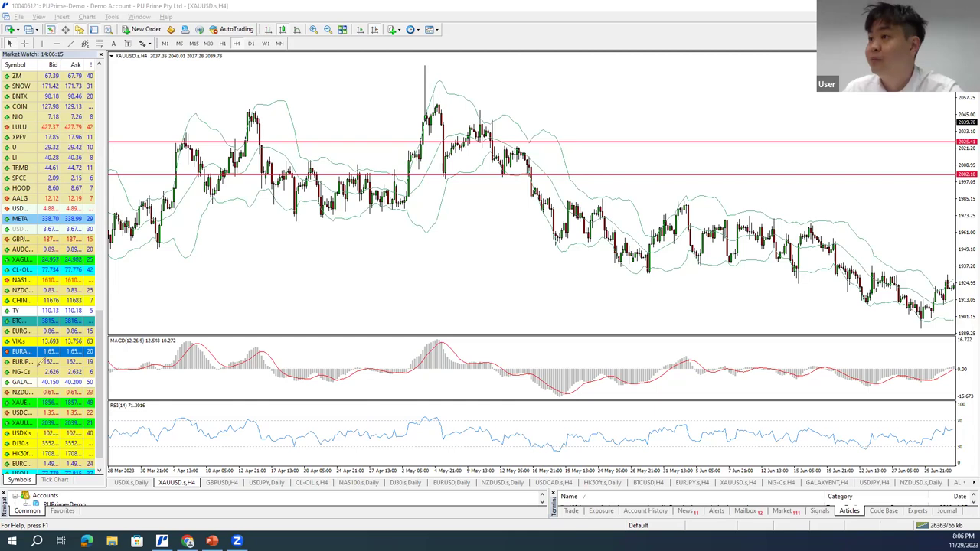
pyautogui.click(57, 43)
pyautogui.moveTo(230, 129); pyautogui.dragTo(245, 113)
pyautogui.middleClick(525, 114)
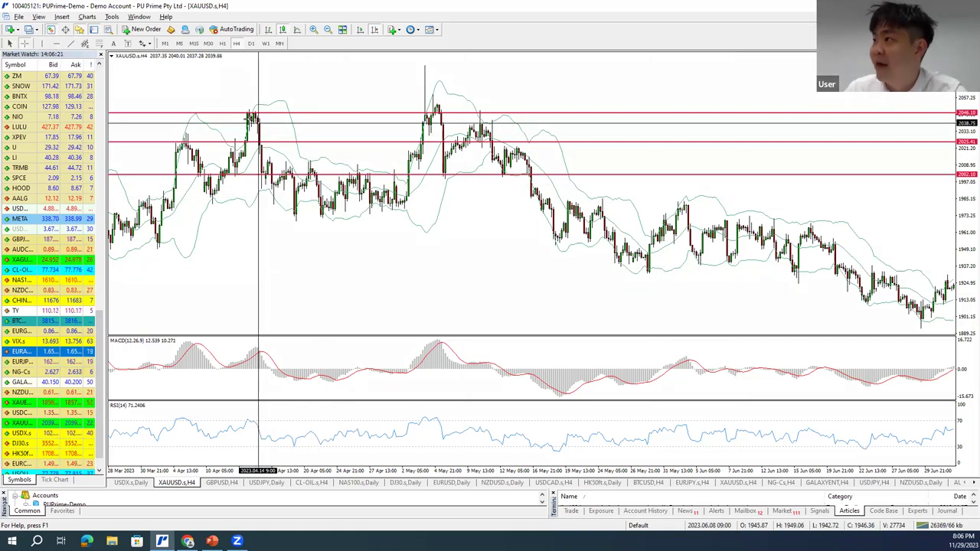
pyautogui.middleClick(499, 127)
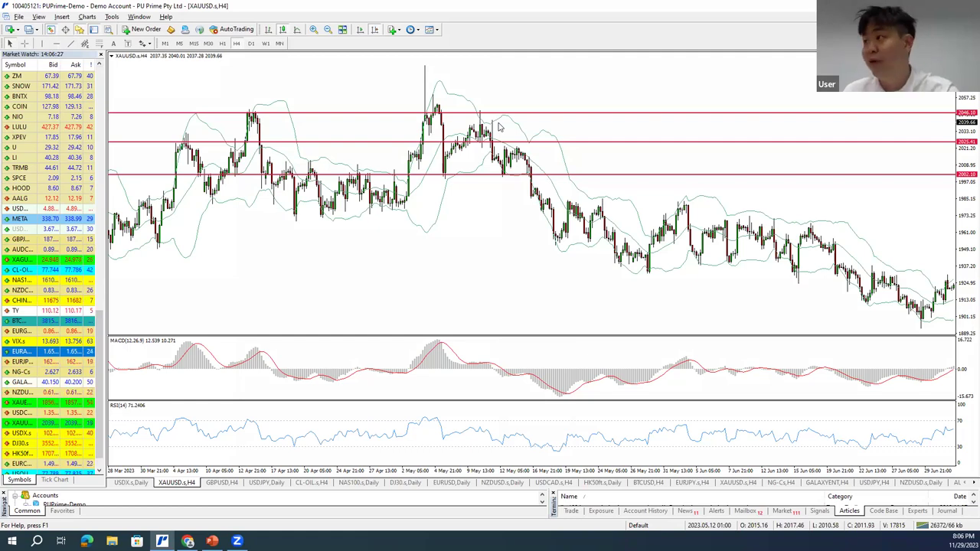
pyautogui.moveTo(493, 116); pyautogui.dragTo(516, 214)
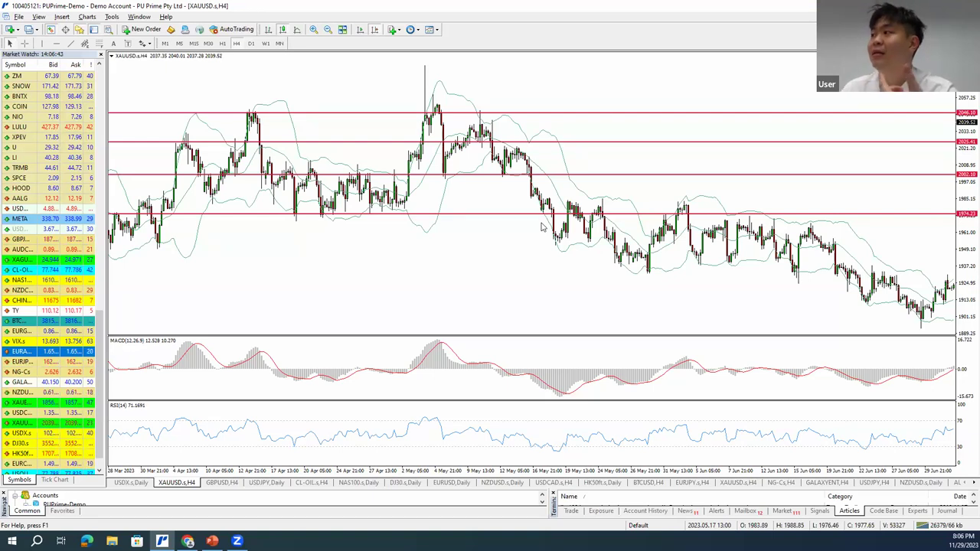
# Step: Circle the late-October to late-November 2023 touches of the 2002.10 line on the latest price data, and clear the markup
pyautogui.scroll(-15, 541, 227)
pyautogui.scroll(-15, 313, 184)
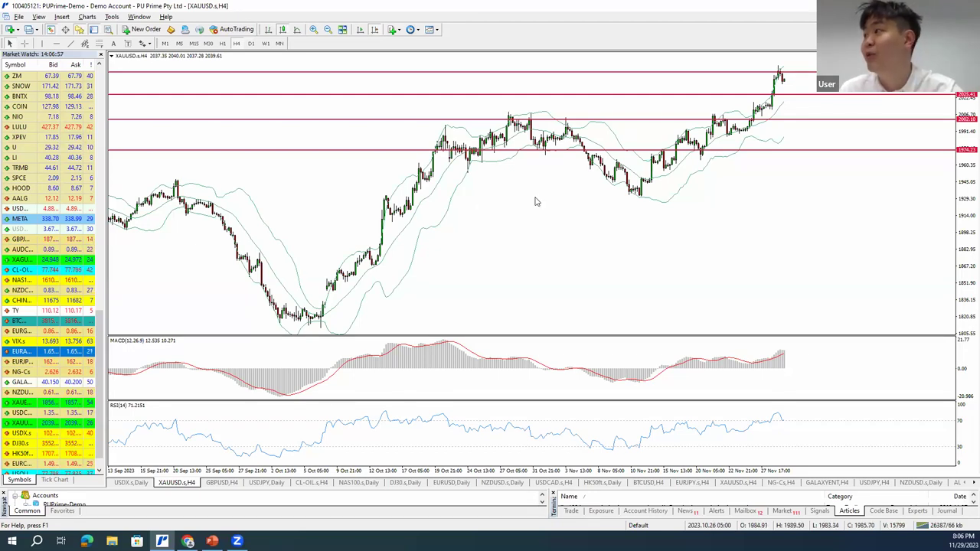
pyautogui.middleClick(519, 113)
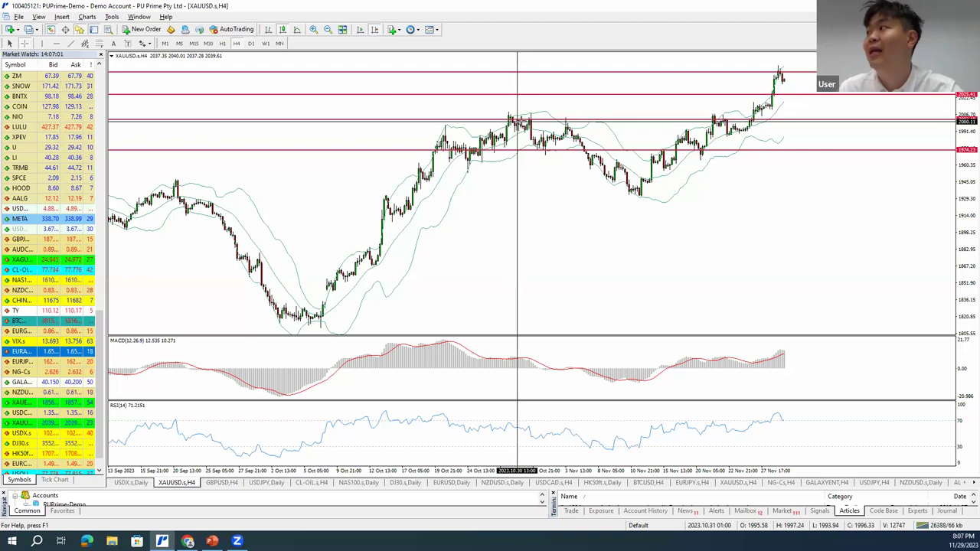
pyautogui.moveTo(513, 120)
pyautogui.mouseDown()
pyautogui.moveTo(530, 122)
pyautogui.moveTo(512, 117)
pyautogui.mouseUp()
pyautogui.moveTo(527, 116); pyautogui.dragTo(572, 109)
pyautogui.moveTo(713, 118); pyautogui.dragTo(756, 119)
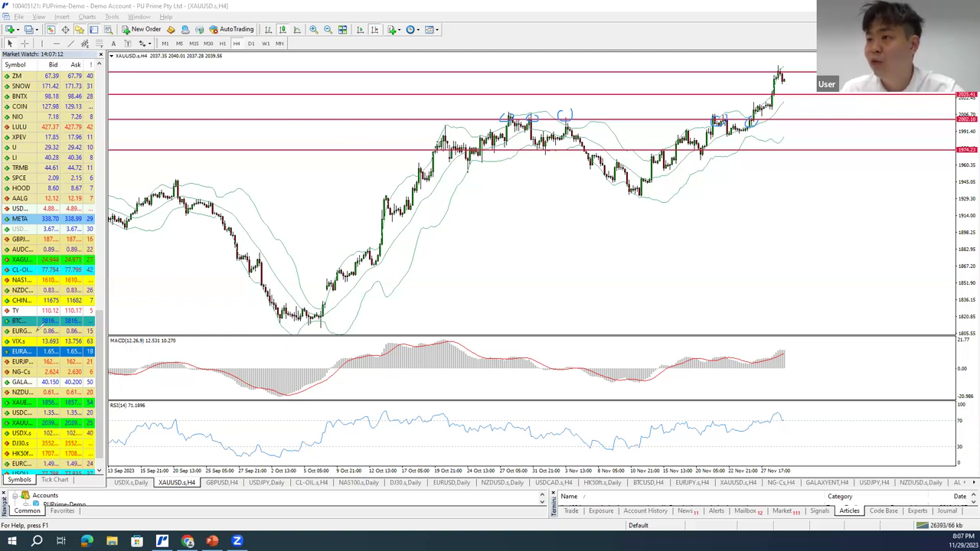
pyautogui.click(68, 69)
# Step: Sketch the November 2023 fall below the 1974.23 line and its rebound, circle the low, and clear the markup
pyautogui.middleClick(429, 188)
pyautogui.click(484, 177)
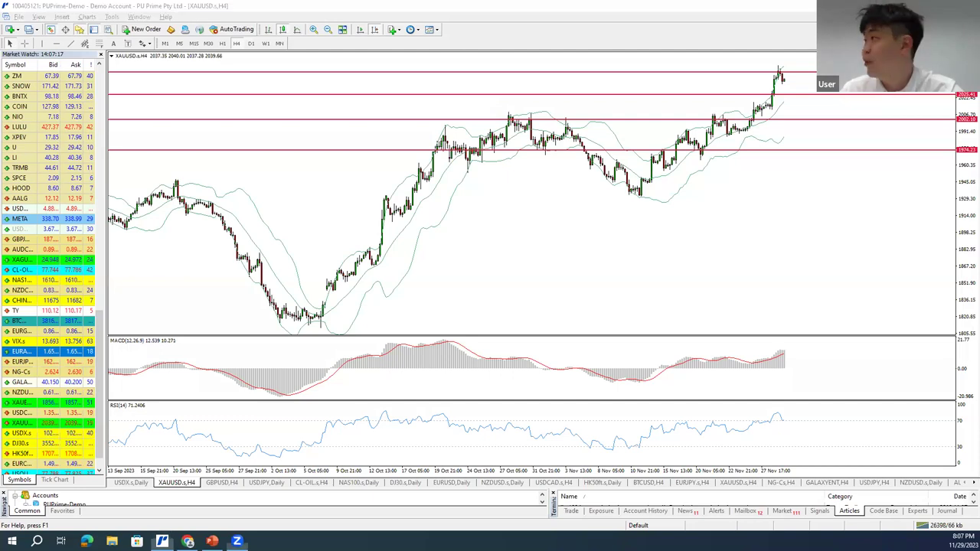
pyautogui.moveTo(591, 146); pyautogui.dragTo(640, 191)
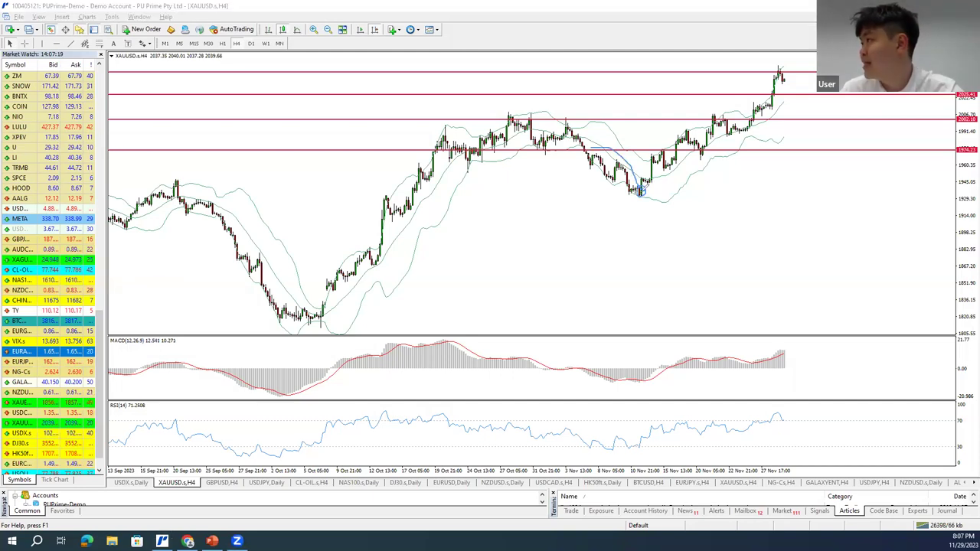
pyautogui.moveTo(681, 160)
pyautogui.mouseDown()
pyautogui.moveTo(694, 131)
pyautogui.moveTo(676, 139)
pyautogui.mouseUp()
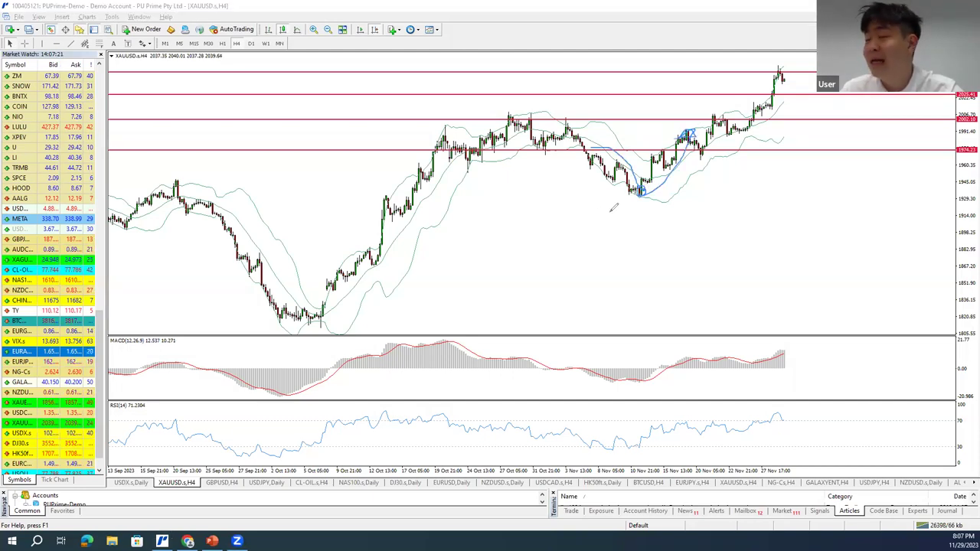
pyautogui.moveTo(648, 184)
pyautogui.mouseDown()
pyautogui.moveTo(663, 193)
pyautogui.moveTo(639, 188)
pyautogui.mouseUp()
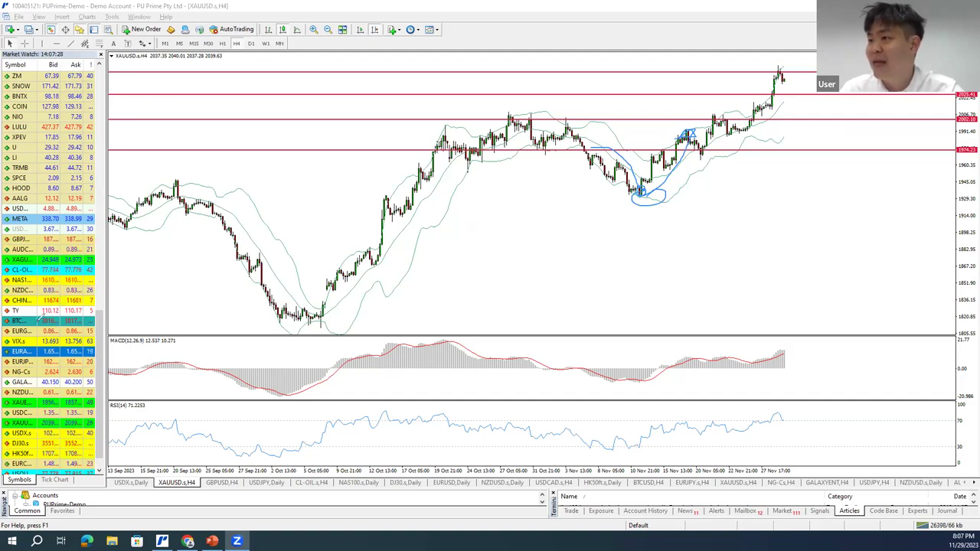
pyautogui.click(122, 5)
# Step: Place a horizontal line at about 1931.76 through the November 2023 low on the XAUUSD.s chart
pyautogui.click(57, 43)
pyautogui.moveTo(565, 185); pyautogui.dragTo(568, 196)
pyautogui.middleClick(621, 196)
pyautogui.moveTo(643, 204); pyautogui.dragTo(645, 203)
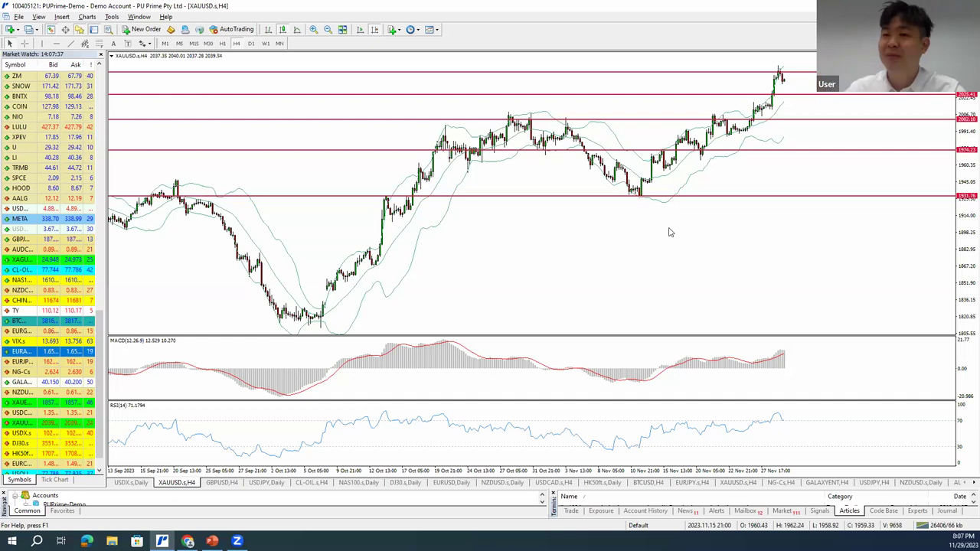
# Step: Examine the rebound from the November 2023 low on the lowest horizontal line and the earlier price action around it
pyautogui.middleClick(506, 207)
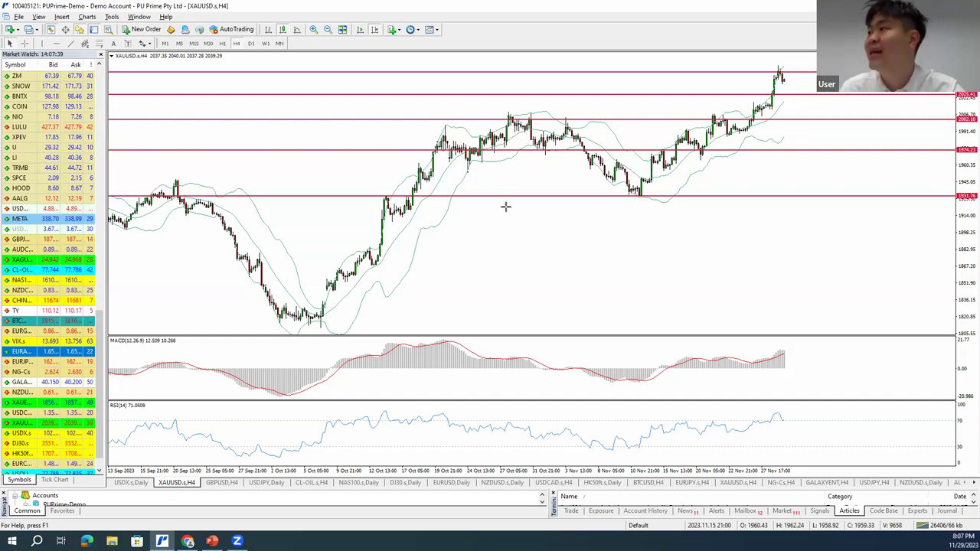
pyautogui.moveTo(651, 197); pyautogui.dragTo(667, 167)
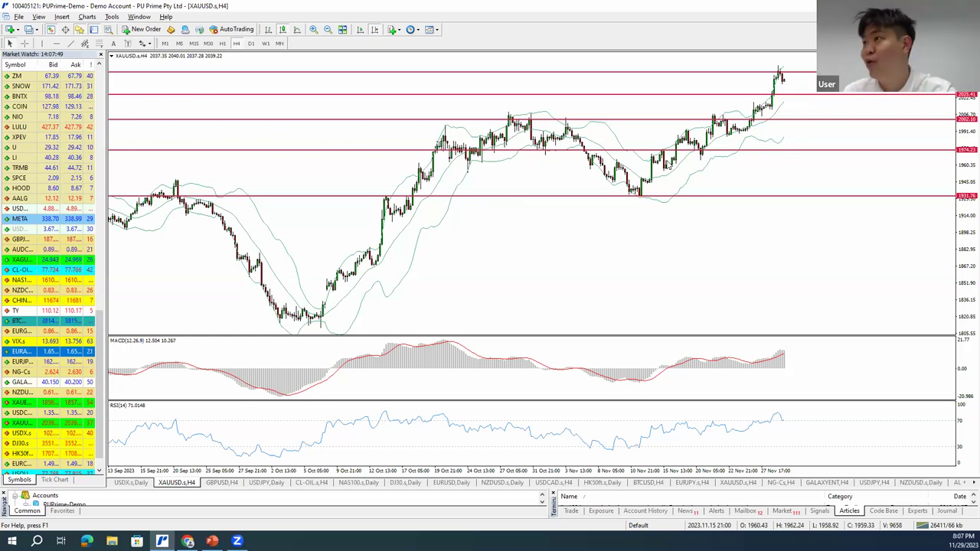
pyautogui.moveTo(666, 194); pyautogui.dragTo(666, 195)
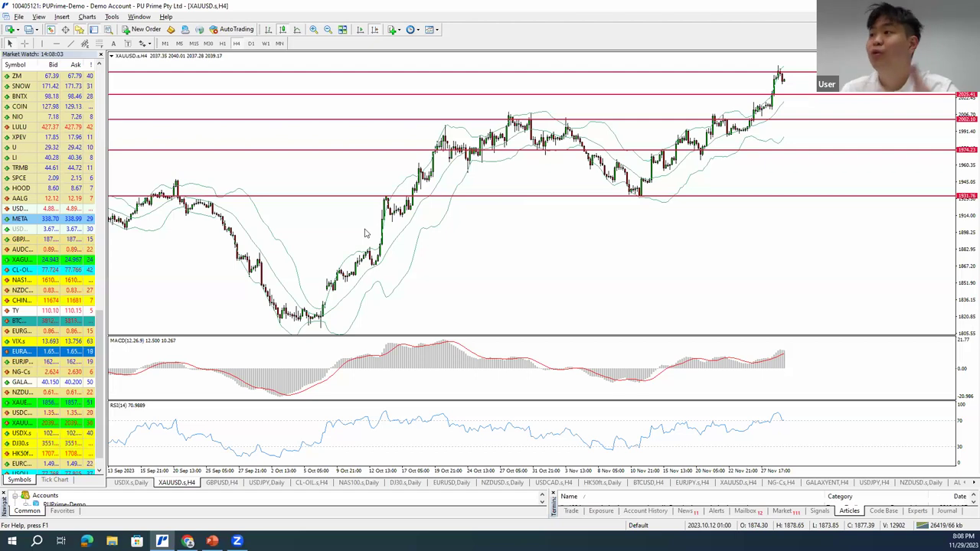
pyautogui.middleClick(636, 196)
pyautogui.moveTo(644, 196); pyautogui.dragTo(812, 102)
pyautogui.scroll(5, 696, 204)
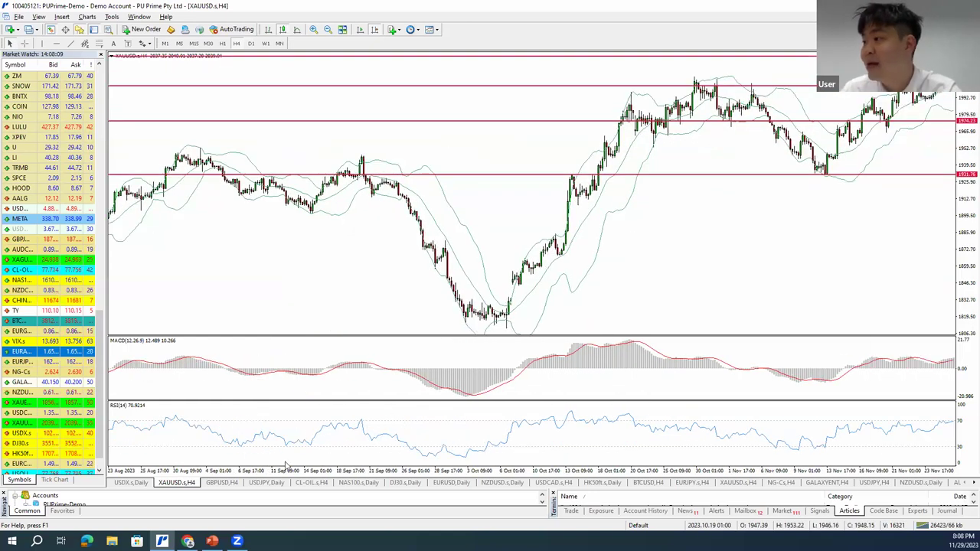
# Step: Switch to the CL-OIL.s chart on the Daily timeframe and delete all its existing lines, Fibonacci levels and trendlines
pyautogui.click(311, 482)
pyautogui.click(251, 44)
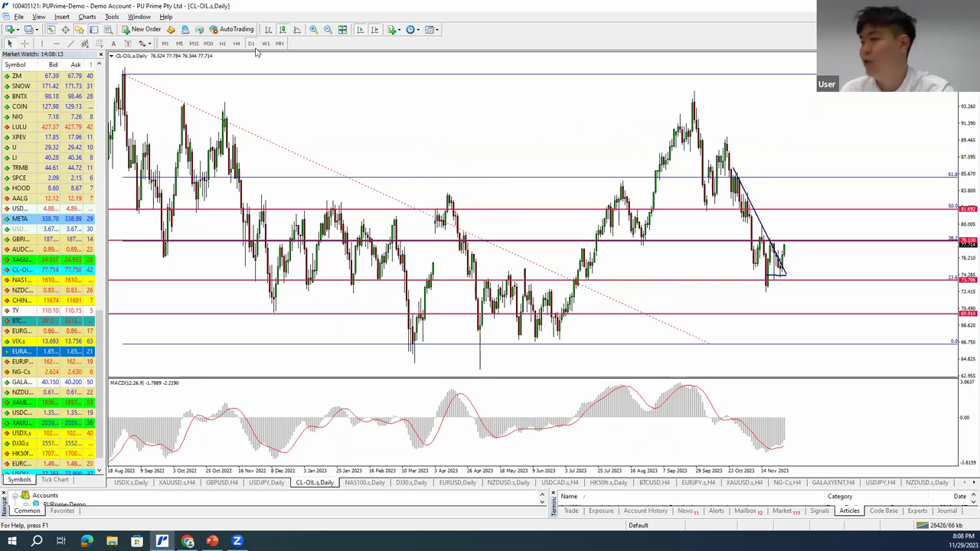
pyautogui.press('BackSpace')
pyautogui.press('BackSpace')
pyautogui.press('BackSpace')
pyautogui.press('BackSpace')
pyautogui.press('BackSpace')
pyautogui.press('BackSpace')
pyautogui.press('BackSpace')
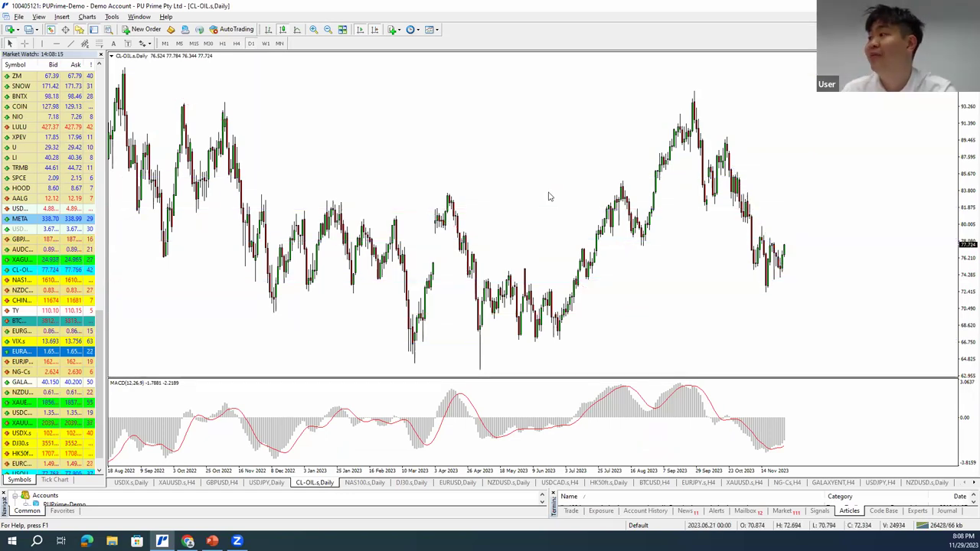
# Step: Place a horizontal line at about 67.264 through the March to June 2023 lows and sketch the price swings bouncing off it
pyautogui.click(56, 43)
pyautogui.moveTo(532, 173); pyautogui.dragTo(529, 337)
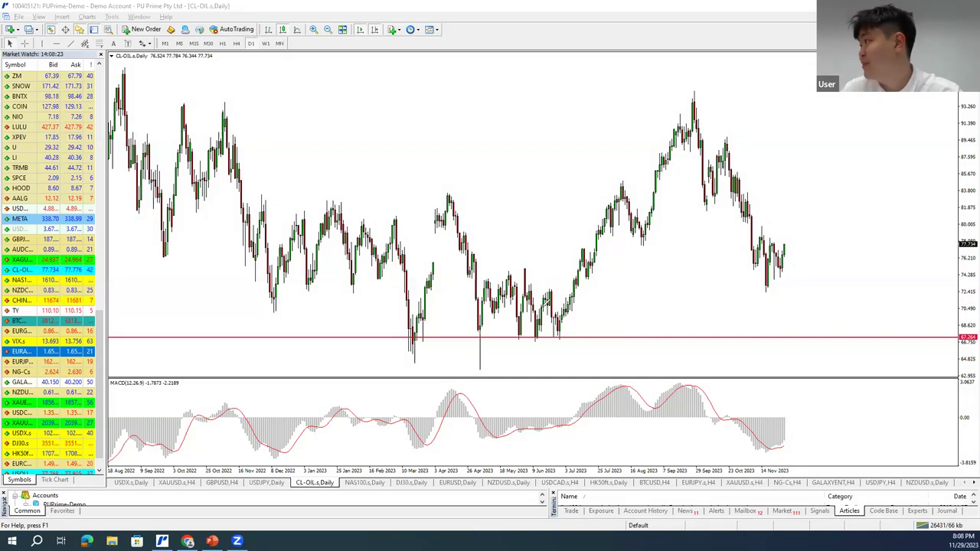
pyautogui.moveTo(404, 325); pyautogui.dragTo(414, 339)
pyautogui.moveTo(480, 327); pyautogui.dragTo(483, 332)
pyautogui.moveTo(420, 331)
pyautogui.mouseDown()
pyautogui.moveTo(456, 214)
pyautogui.moveTo(470, 223)
pyautogui.mouseUp()
pyautogui.moveTo(496, 325)
pyautogui.mouseDown()
pyautogui.moveTo(483, 333)
pyautogui.moveTo(495, 327)
pyautogui.mouseUp()
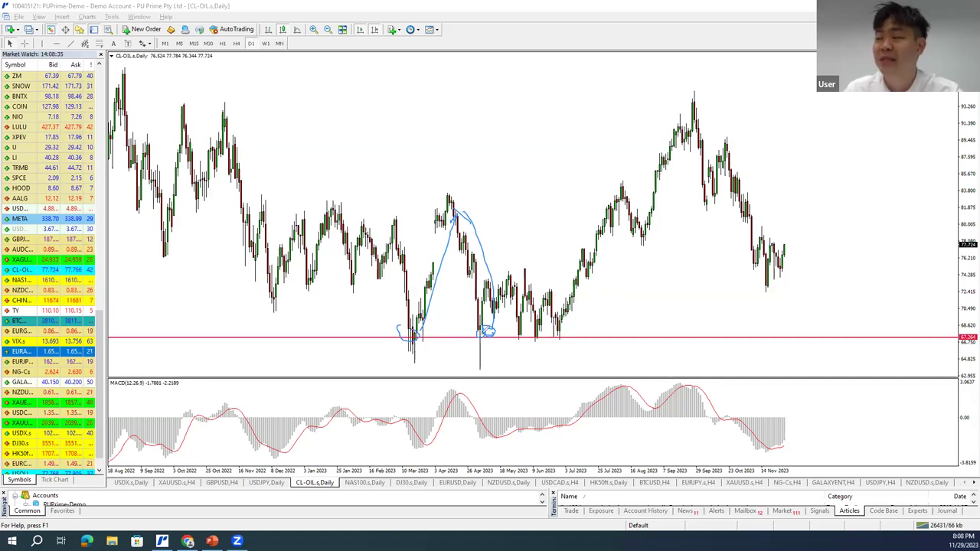
pyautogui.moveTo(487, 331)
pyautogui.mouseDown()
pyautogui.moveTo(519, 265)
pyautogui.moveTo(519, 337)
pyautogui.moveTo(525, 330)
pyautogui.mouseUp()
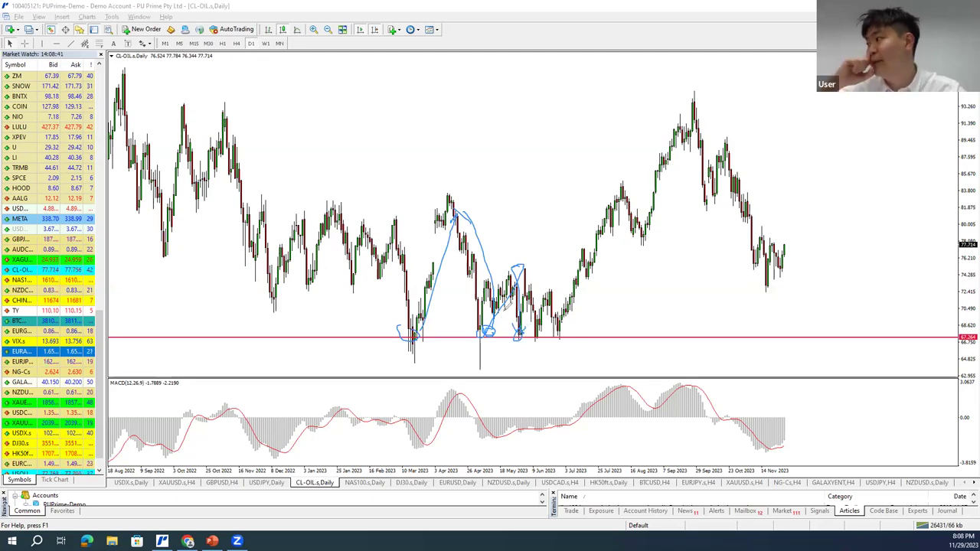
pyautogui.moveTo(520, 330)
pyautogui.mouseDown()
pyautogui.moveTo(540, 283)
pyautogui.moveTo(546, 291)
pyautogui.mouseUp()
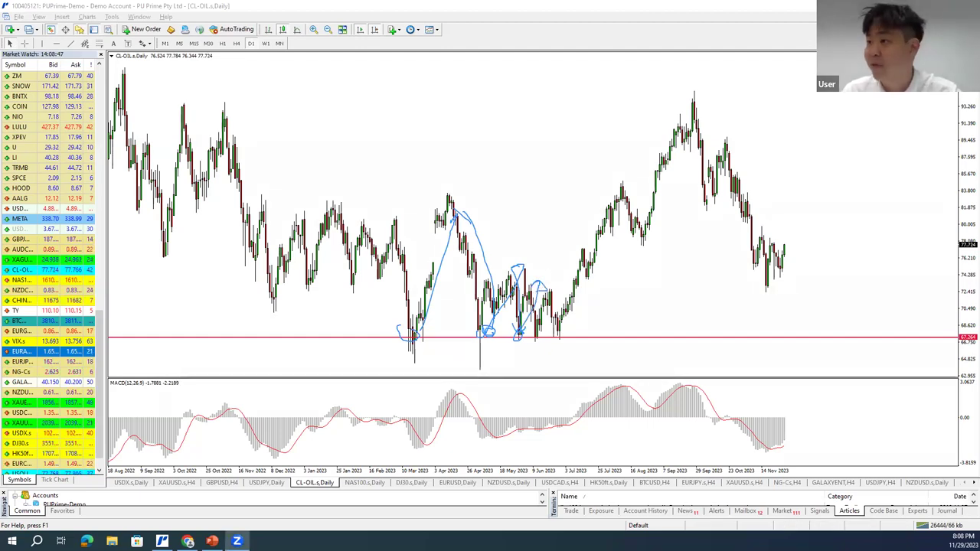
# Step: Replace the swing sketches with circles around the line's five touches and its price label, plus an arrow along the July to September rally
pyautogui.click(533, 378)
pyautogui.moveTo(414, 335); pyautogui.dragTo(414, 344)
pyautogui.moveTo(473, 332); pyautogui.dragTo(524, 334)
pyautogui.moveTo(534, 334)
pyautogui.mouseDown()
pyautogui.moveTo(568, 337)
pyautogui.moveTo(560, 333)
pyautogui.mouseUp()
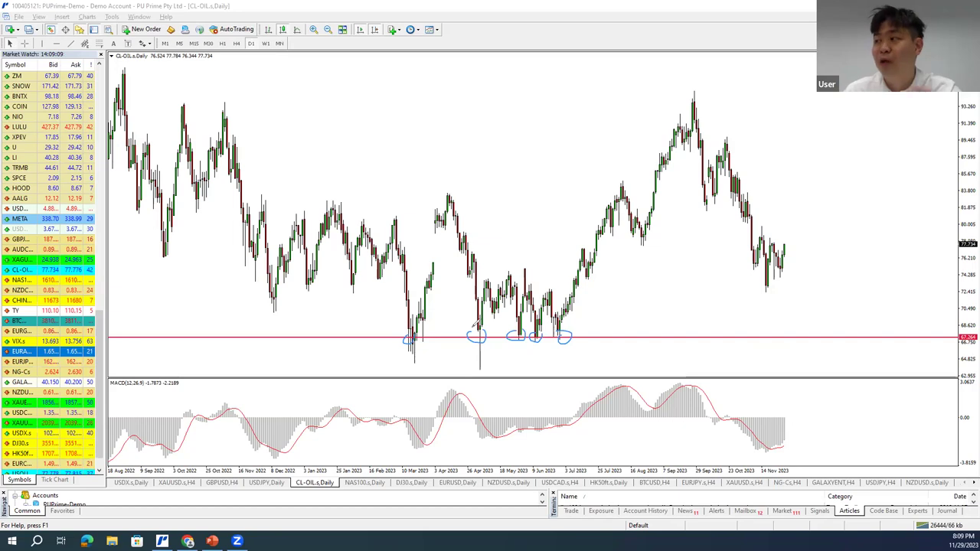
pyautogui.moveTo(964, 329); pyautogui.dragTo(961, 331)
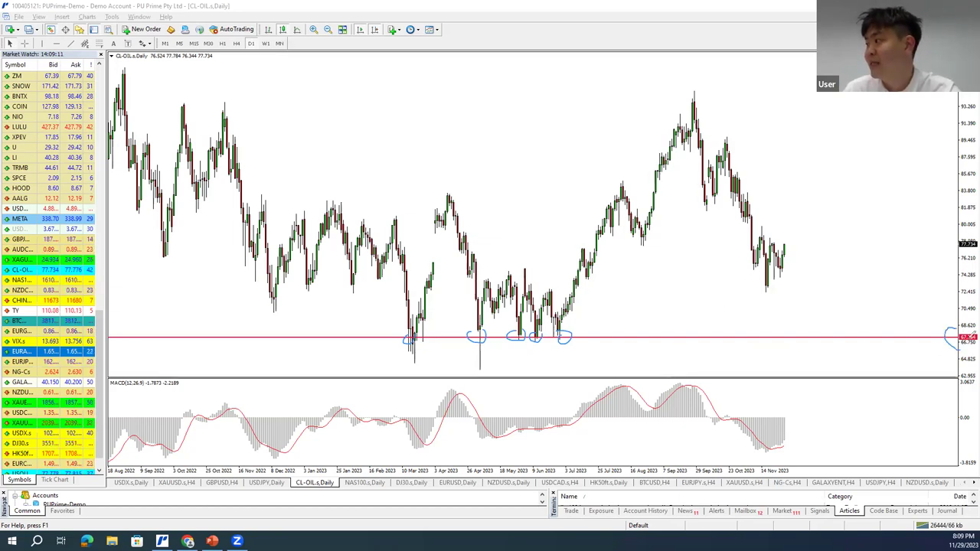
pyautogui.moveTo(559, 335); pyautogui.dragTo(574, 334)
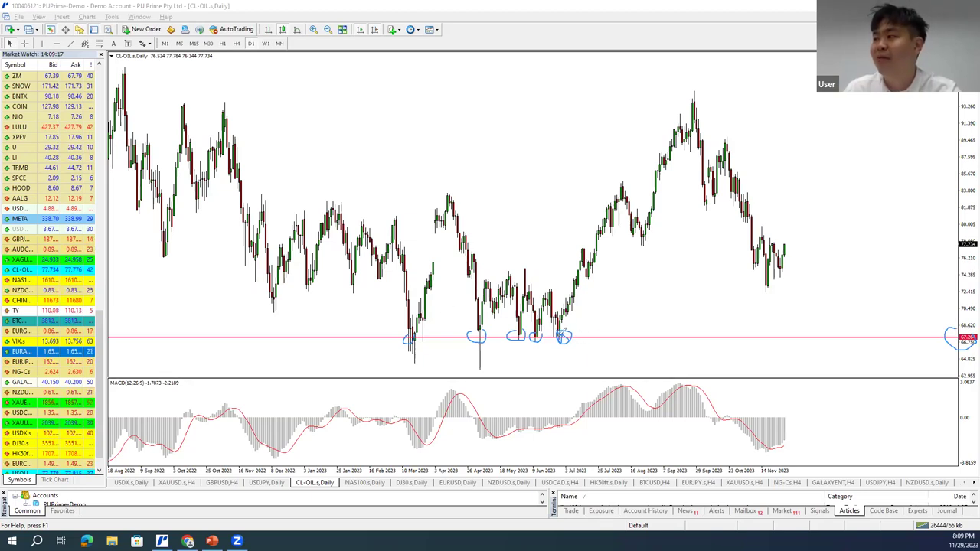
pyautogui.moveTo(565, 335)
pyautogui.mouseDown()
pyautogui.moveTo(678, 142)
pyautogui.moveTo(657, 155)
pyautogui.moveTo(673, 151)
pyautogui.mouseUp()
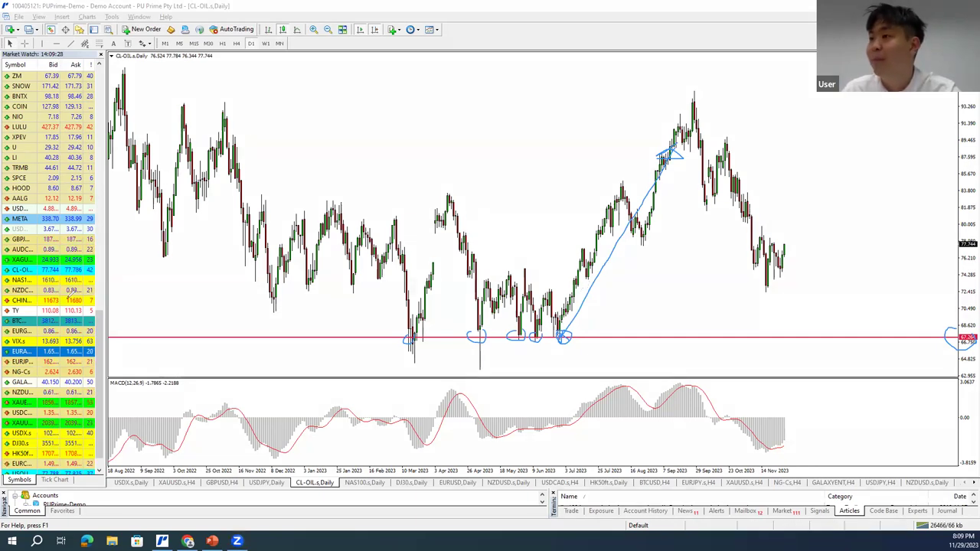
# Step: Clear the markup, circle the five March to June 2023 touches of the 67.264 line again, and erase the circles
pyautogui.press('e')
pyautogui.moveTo(419, 331)
pyautogui.mouseDown()
pyautogui.moveTo(421, 340)
pyautogui.moveTo(521, 338)
pyautogui.mouseUp()
pyautogui.moveTo(538, 337); pyautogui.dragTo(562, 335)
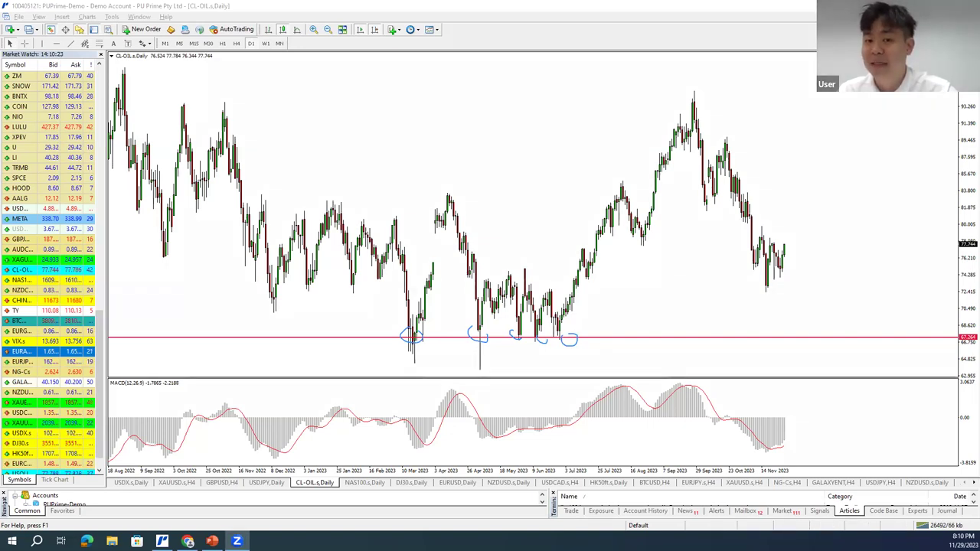
pyautogui.click(75, 318)
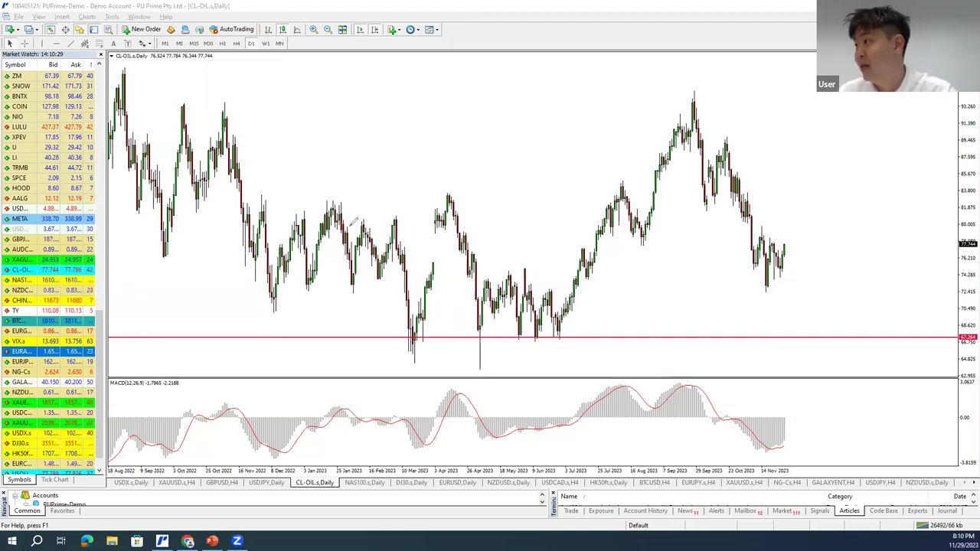
# Step: Mark the February 2023 lows above the line and inspect the March to June 2023 price action with the crosshair
pyautogui.moveTo(365, 283)
pyautogui.mouseDown()
pyautogui.moveTo(354, 277)
pyautogui.moveTo(380, 274)
pyautogui.mouseUp()
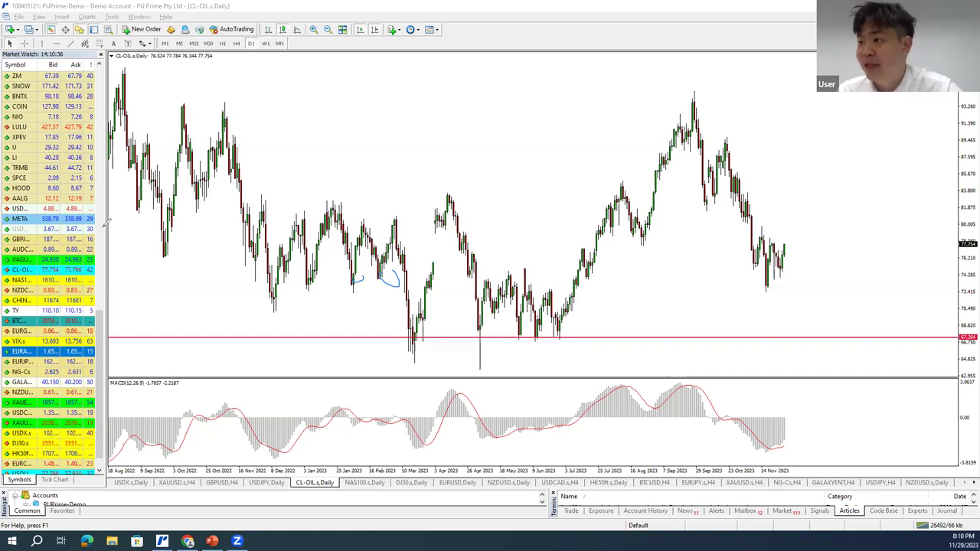
pyautogui.middleClick(451, 341)
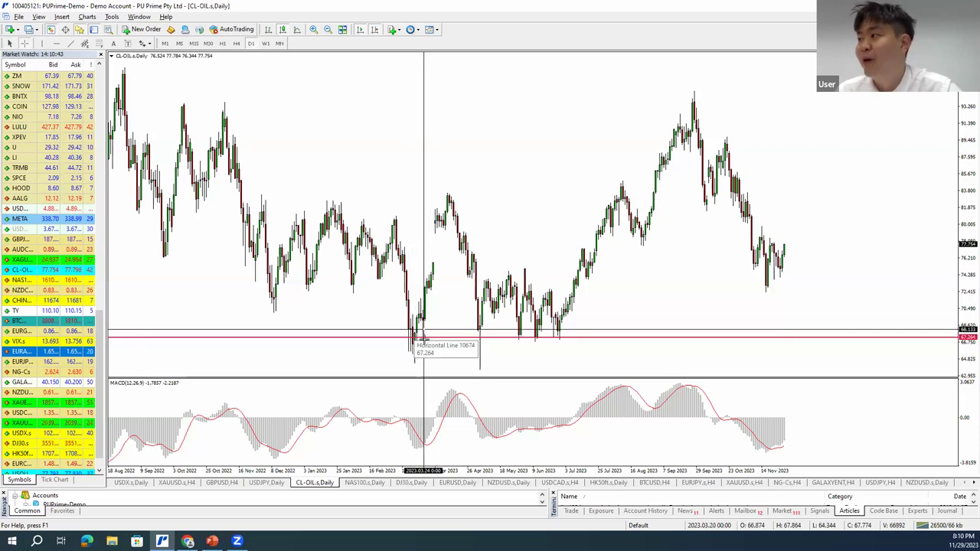
pyautogui.click(563, 332)
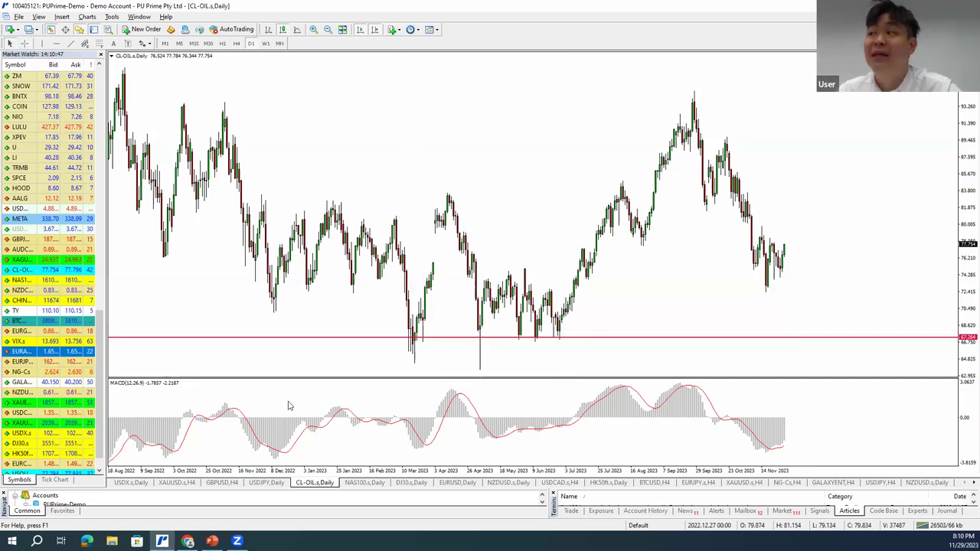
pyautogui.middleClick(488, 296)
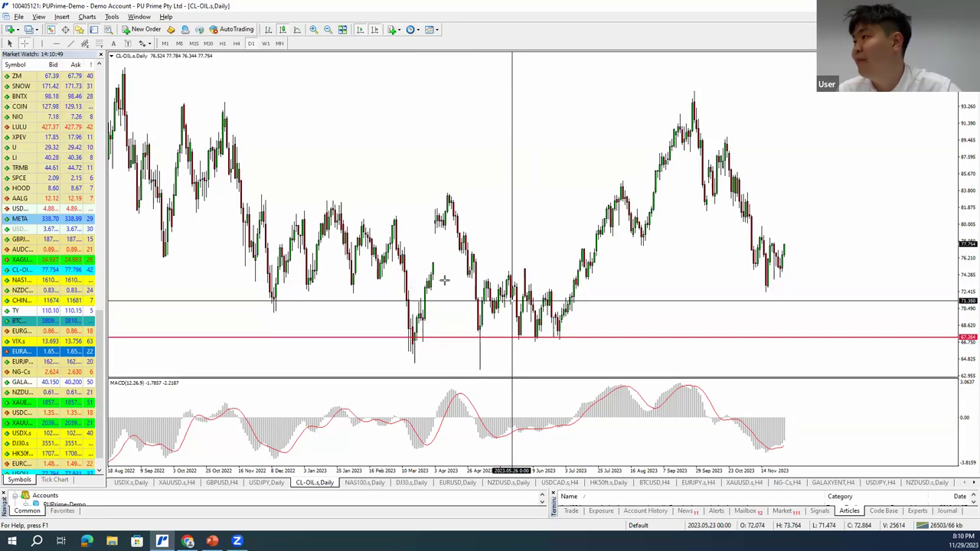
pyautogui.press('Escape')
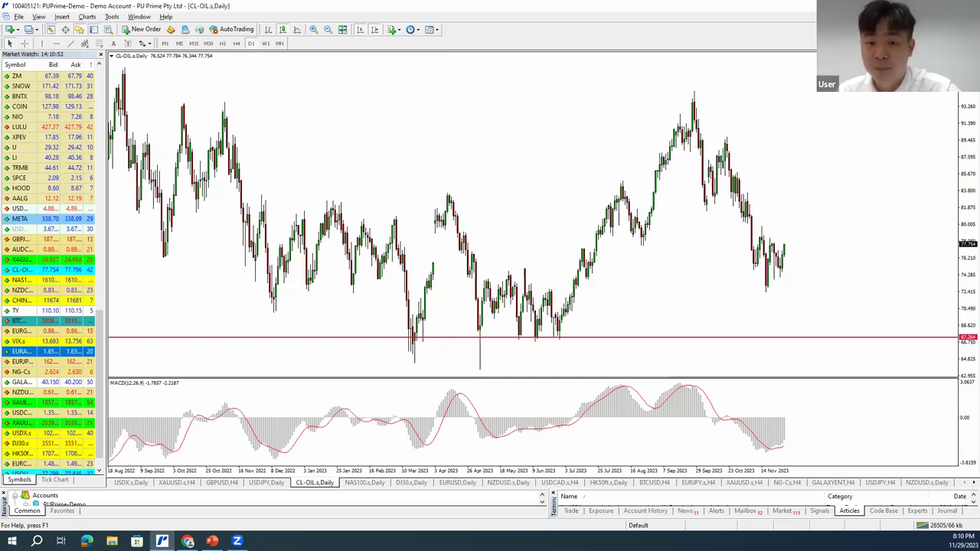
# Step: Circle the December 2022 to February 2023 lows and the May to June 2023 highs, and sketch a falling arrow toward the 67.264 line
pyautogui.moveTo(269, 291)
pyautogui.mouseDown()
pyautogui.moveTo(275, 300)
pyautogui.moveTo(372, 286)
pyautogui.mouseUp()
pyautogui.moveTo(479, 285); pyautogui.dragTo(543, 284)
pyautogui.moveTo(548, 287); pyautogui.dragTo(556, 288)
pyautogui.moveTo(494, 287); pyautogui.dragTo(516, 330)
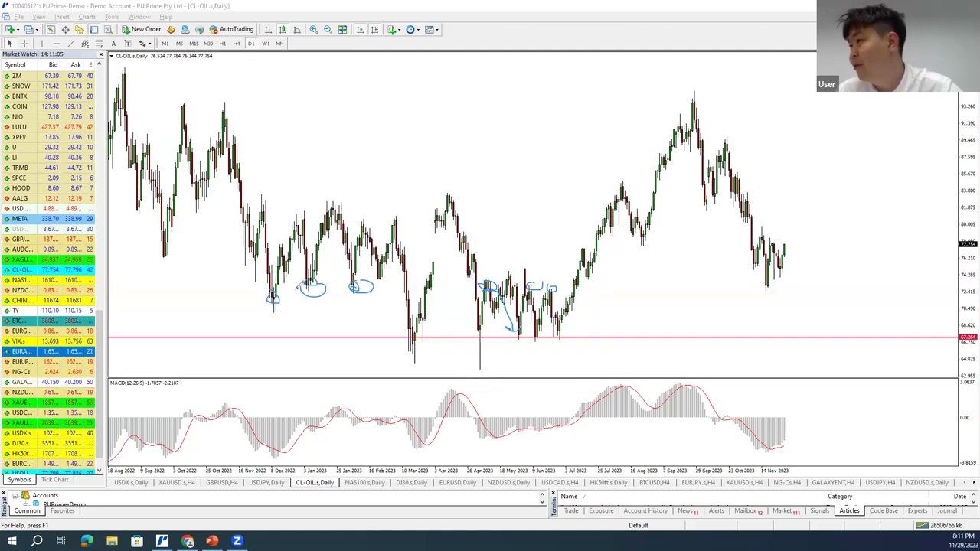
pyautogui.moveTo(388, 277)
pyautogui.mouseDown()
pyautogui.moveTo(374, 286)
pyautogui.moveTo(390, 279)
pyautogui.mouseUp()
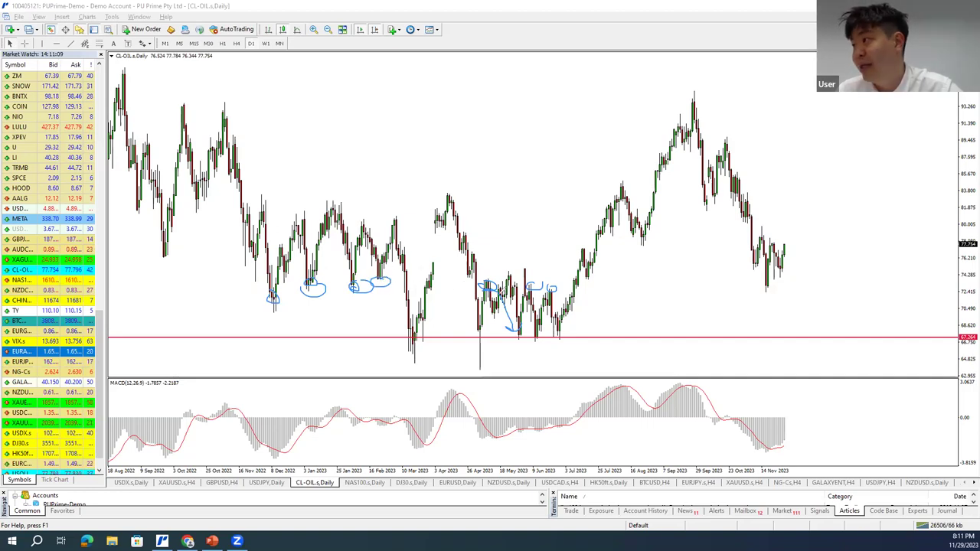
# Step: Sketch a level through the circled lows and highs, then replace the markup with a horizontal line at 73.115
pyautogui.moveTo(265, 279); pyautogui.dragTo(642, 293)
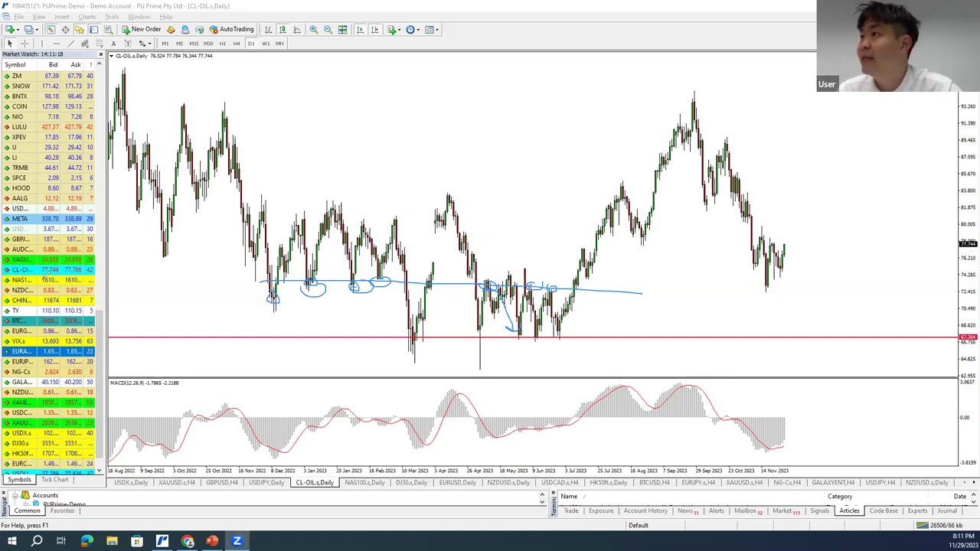
pyautogui.press('Escape')
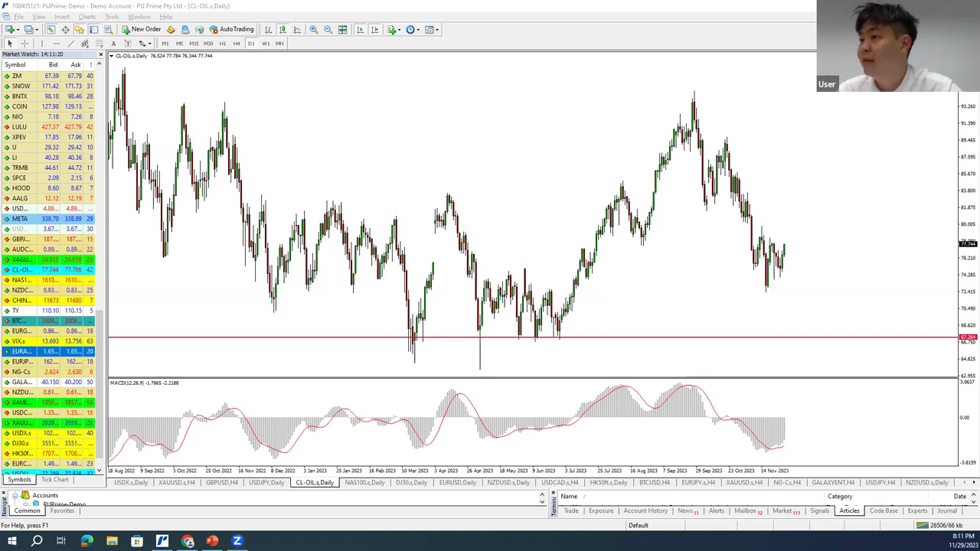
pyautogui.click(56, 43)
pyautogui.click(449, 286)
pyautogui.moveTo(448, 293); pyautogui.dragTo(456, 286)
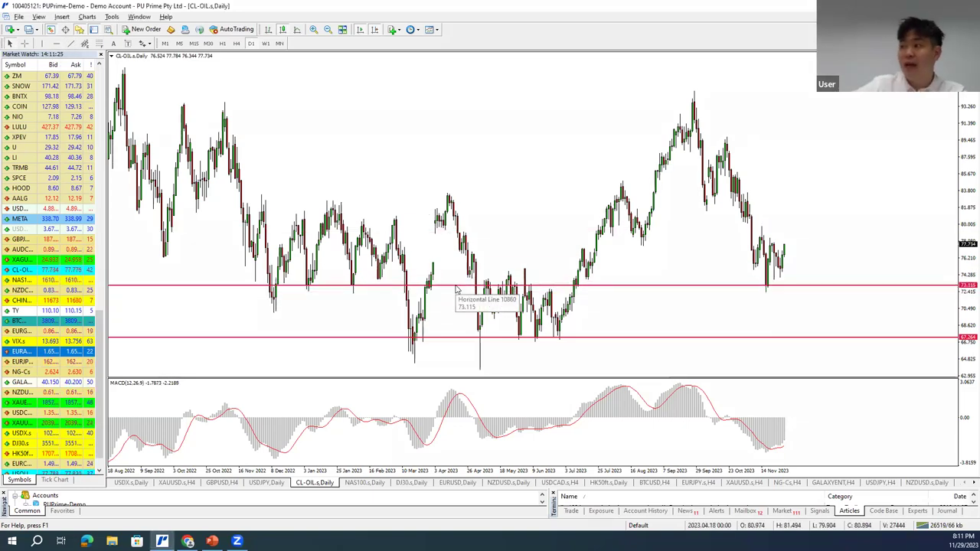
# Step: Mark the 73.115 label and the line's touches from December 2022 to November 2023, and sketch a rising path from the November low
pyautogui.middleClick(404, 301)
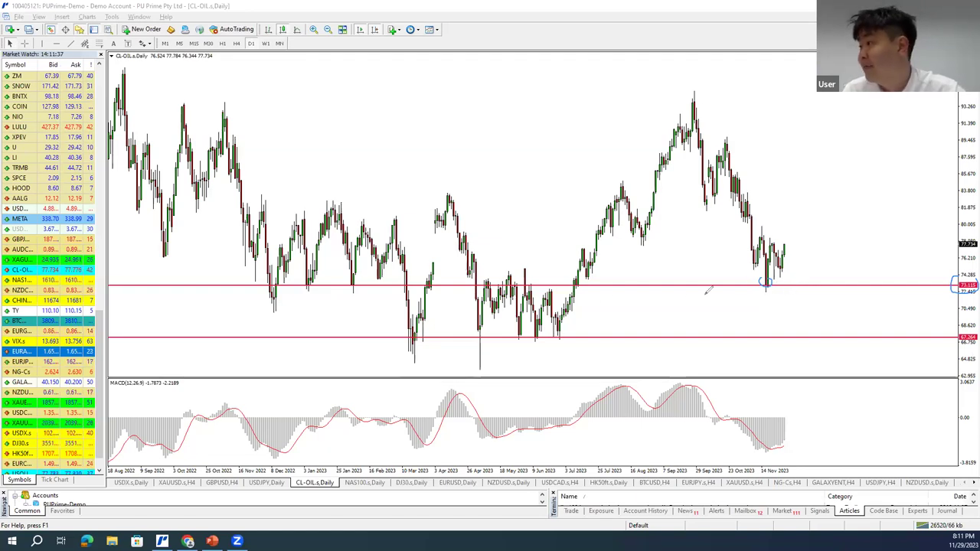
pyautogui.moveTo(346, 277); pyautogui.dragTo(379, 276)
pyautogui.moveTo(303, 285)
pyautogui.mouseDown()
pyautogui.moveTo(314, 286)
pyautogui.moveTo(291, 286)
pyautogui.mouseUp()
pyautogui.moveTo(468, 277); pyautogui.dragTo(498, 282)
pyautogui.moveTo(502, 285); pyautogui.dragTo(533, 270)
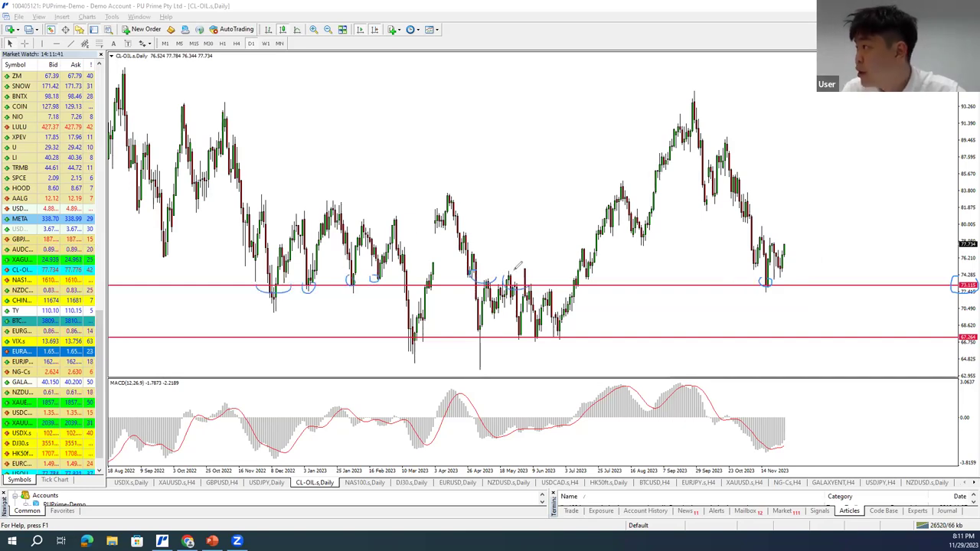
pyautogui.moveTo(768, 280)
pyautogui.mouseDown()
pyautogui.moveTo(797, 233)
pyautogui.moveTo(788, 242)
pyautogui.mouseUp()
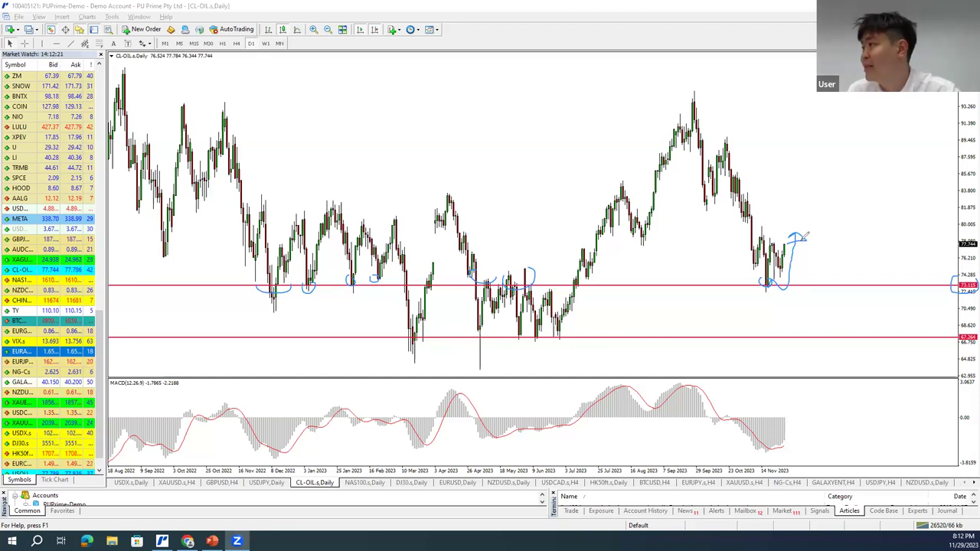
pyautogui.moveTo(802, 237); pyautogui.dragTo(825, 163)
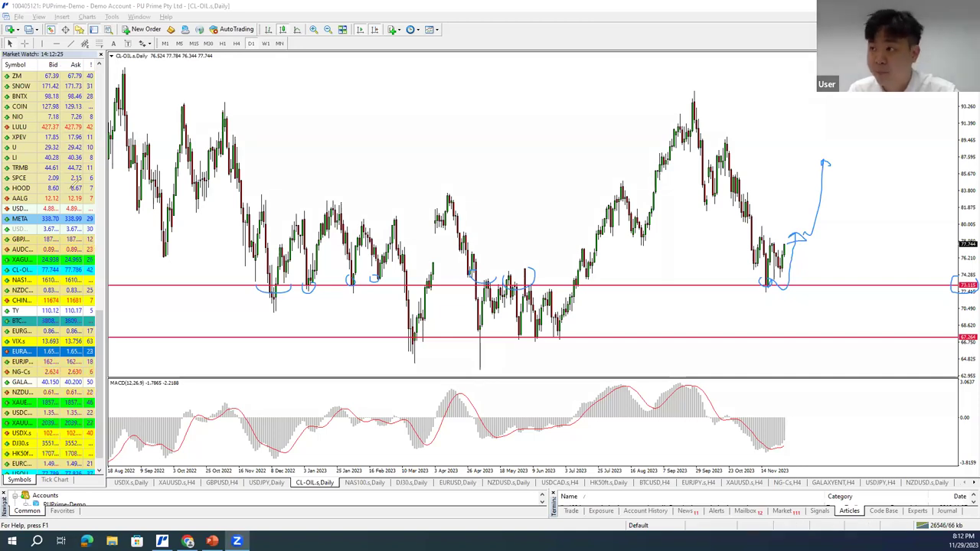
# Step: Clear the markup, circle the reaction points between 78 and 80 from October 2022 to August 2023, and sketch a level through them
pyautogui.press('e')
pyautogui.moveTo(643, 233); pyautogui.dragTo(601, 232)
pyautogui.moveTo(460, 236); pyautogui.dragTo(463, 235)
pyautogui.moveTo(170, 245); pyautogui.dragTo(180, 235)
pyautogui.moveTo(242, 238); pyautogui.dragTo(268, 238)
pyautogui.moveTo(167, 238); pyautogui.dragTo(474, 234)
pyautogui.moveTo(655, 227); pyautogui.dragTo(794, 229)
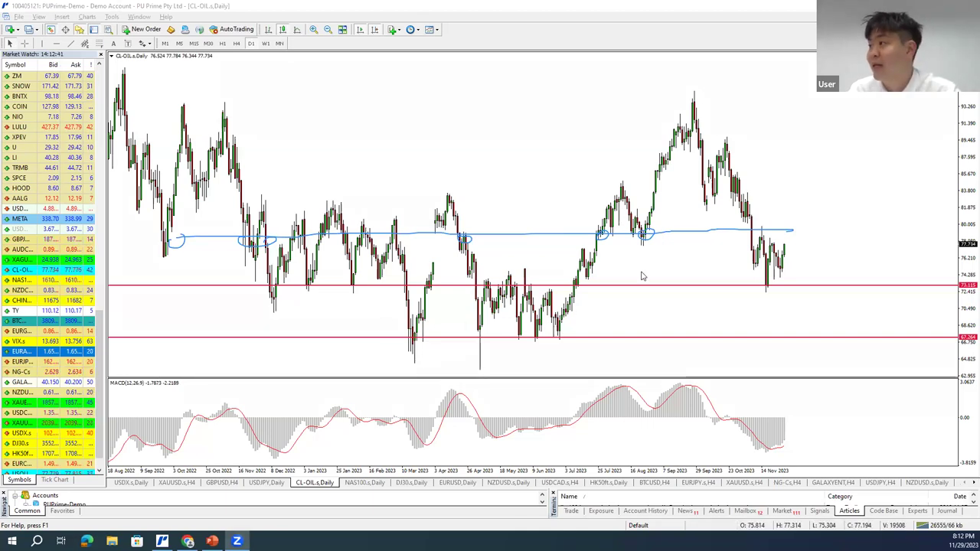
# Step: Replace the sketched level with a horizontal line at 78.852, and briefly sketch the November 2023 drop and rebound to it
pyautogui.middleClick(667, 228)
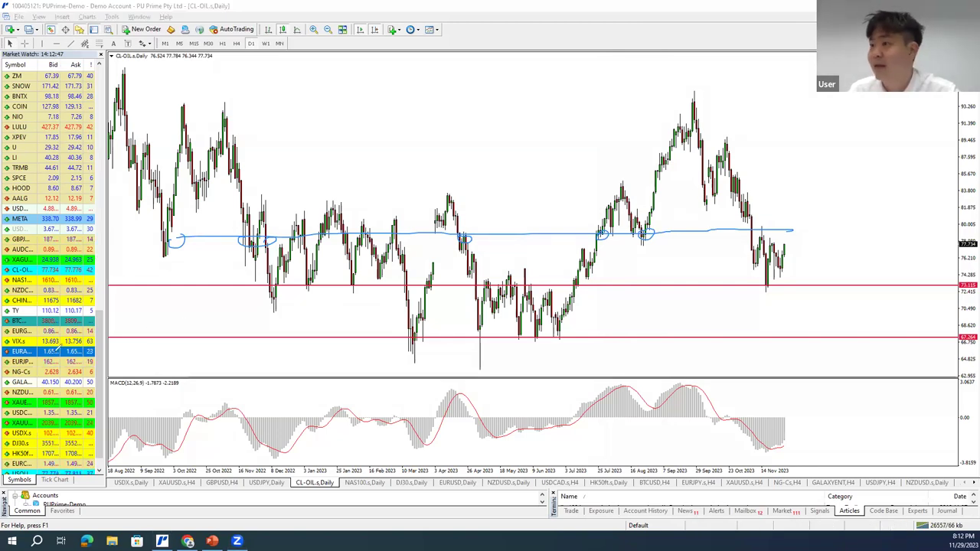
pyautogui.press('Escape')
pyautogui.click(59, 45)
pyautogui.moveTo(490, 164); pyautogui.dragTo(517, 237)
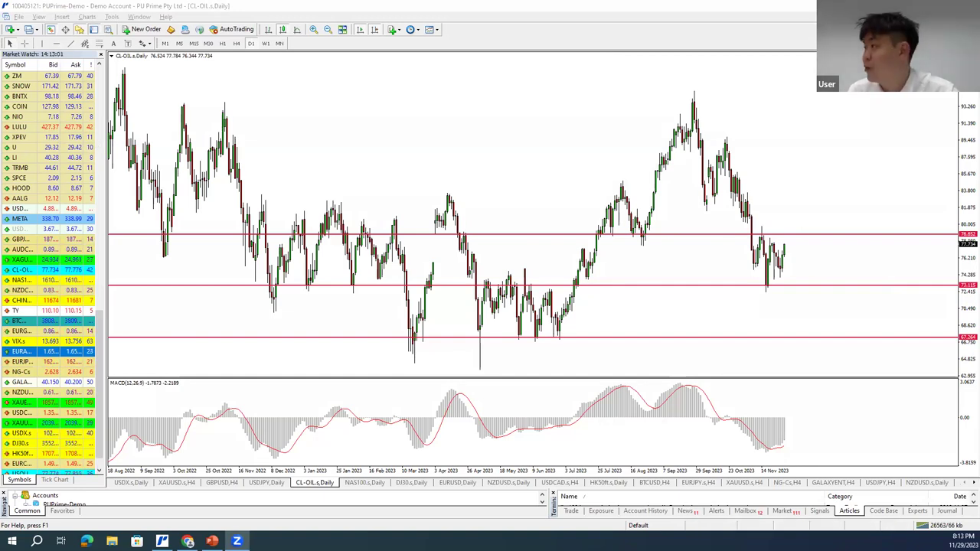
pyautogui.moveTo(758, 230)
pyautogui.mouseDown()
pyautogui.moveTo(775, 264)
pyautogui.moveTo(802, 231)
pyautogui.mouseUp()
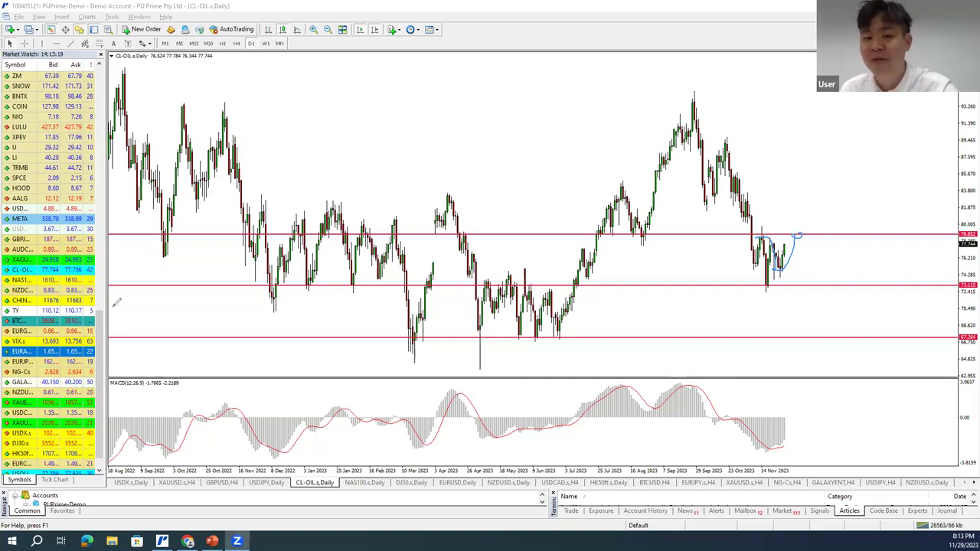
pyautogui.click(60, 332)
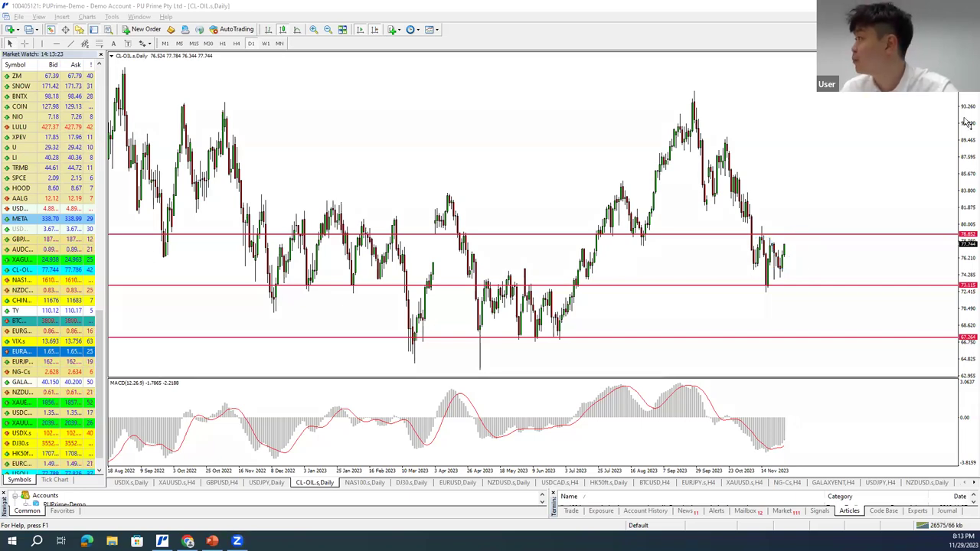
# Step: Check the Support and Resistance slide in PowerPoint, and compare the CL-OIL.s lines on the M1, M15, M30, H1, H4 and Daily timeframes
pyautogui.click(212, 541)
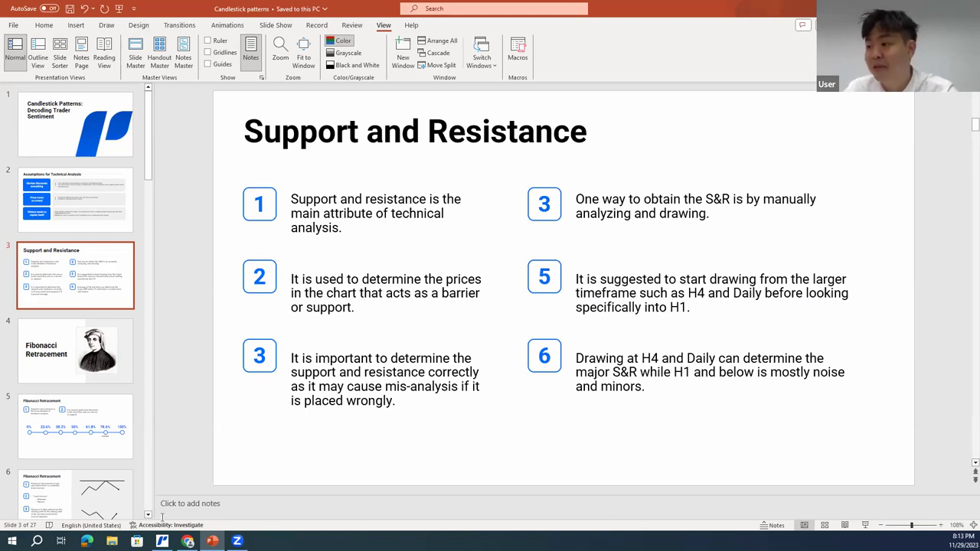
pyautogui.click(162, 541)
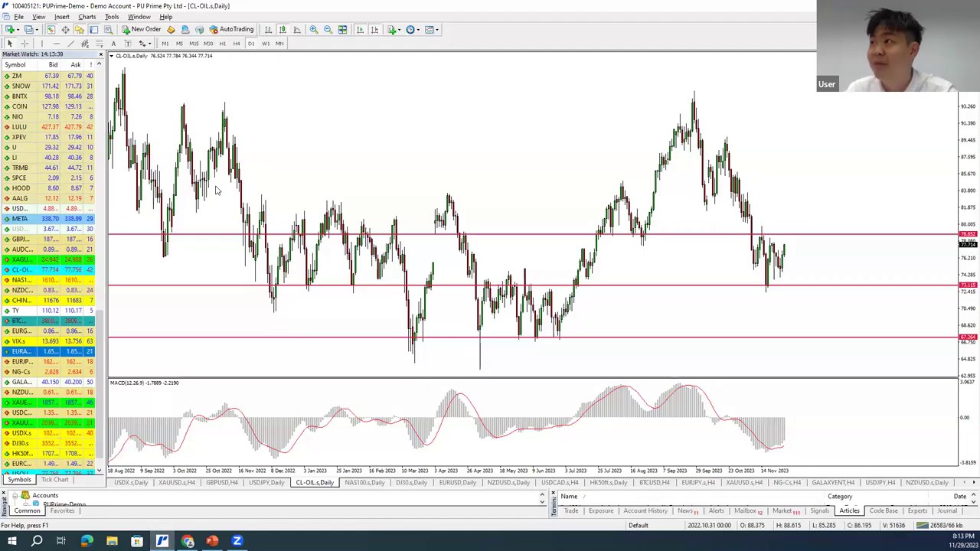
pyautogui.click(165, 44)
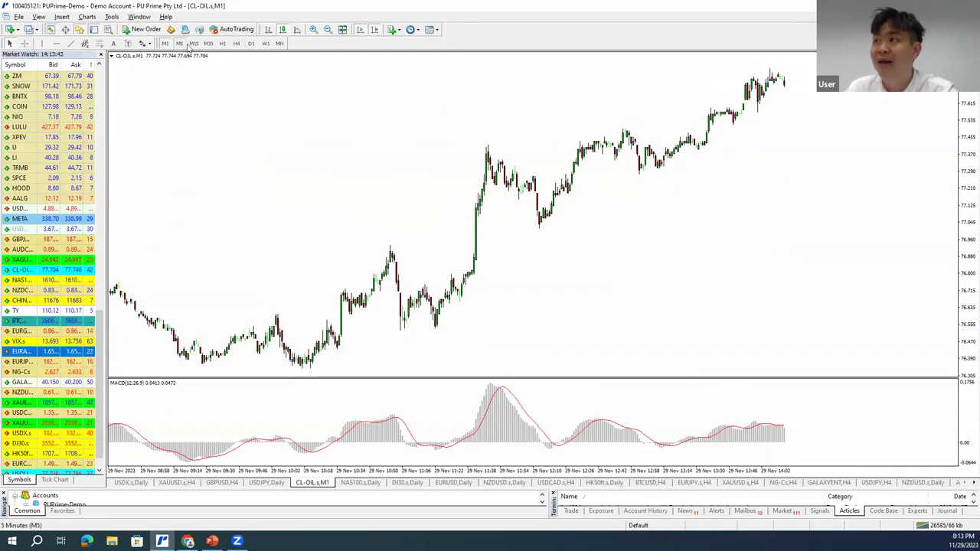
pyautogui.click(194, 43)
pyautogui.click(208, 44)
pyautogui.click(222, 44)
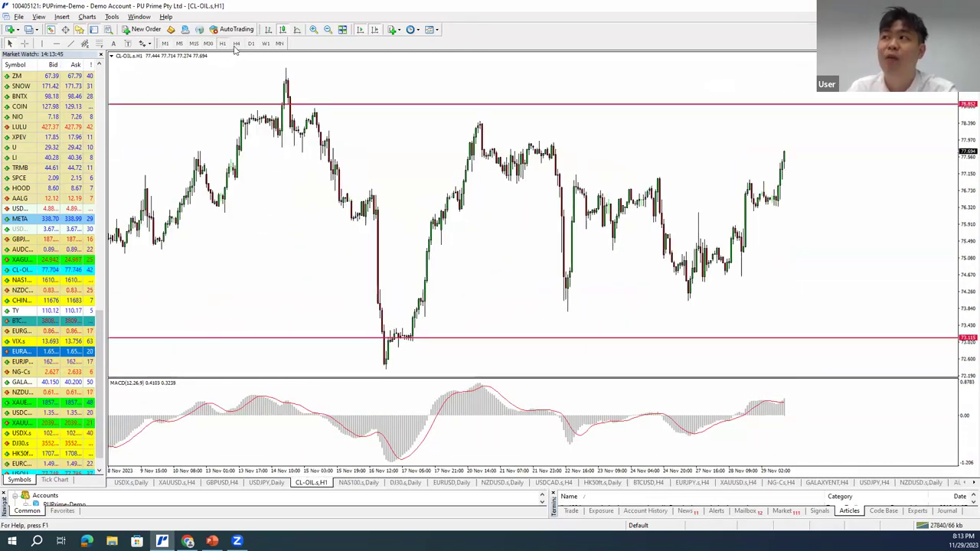
pyautogui.click(237, 44)
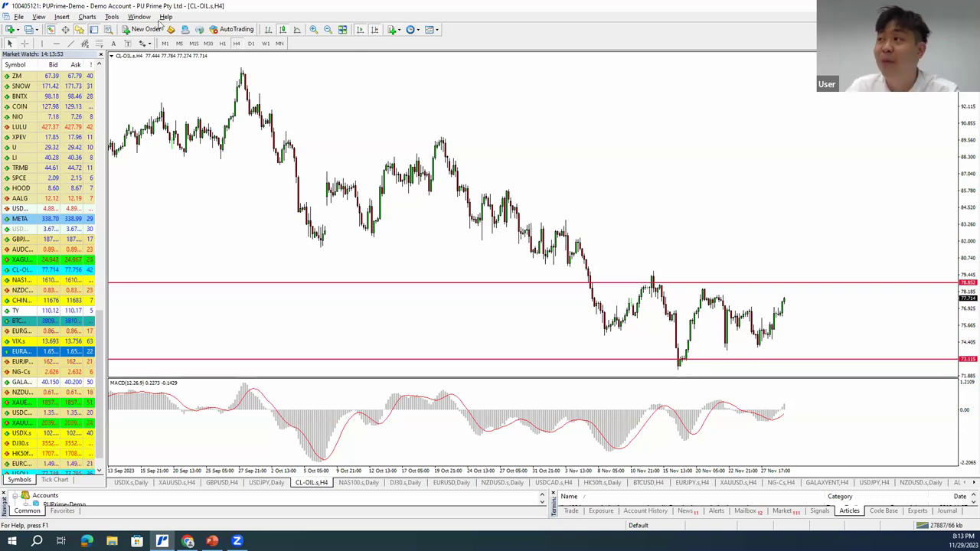
pyautogui.click(252, 43)
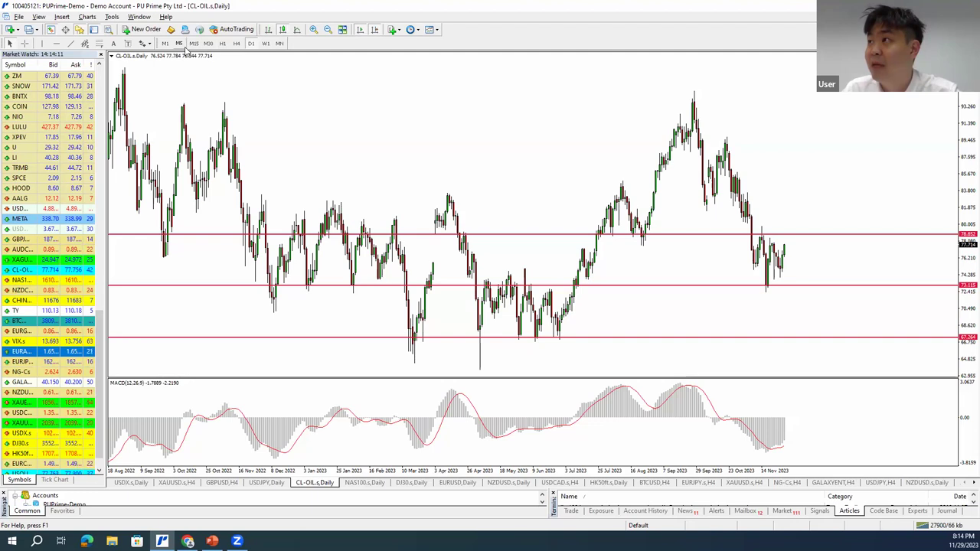
# Step: Compare CL-OIL.s on M5 and H4, and examine the mid-2023 price action around the lines on Daily with the crosshair
pyautogui.click(179, 43)
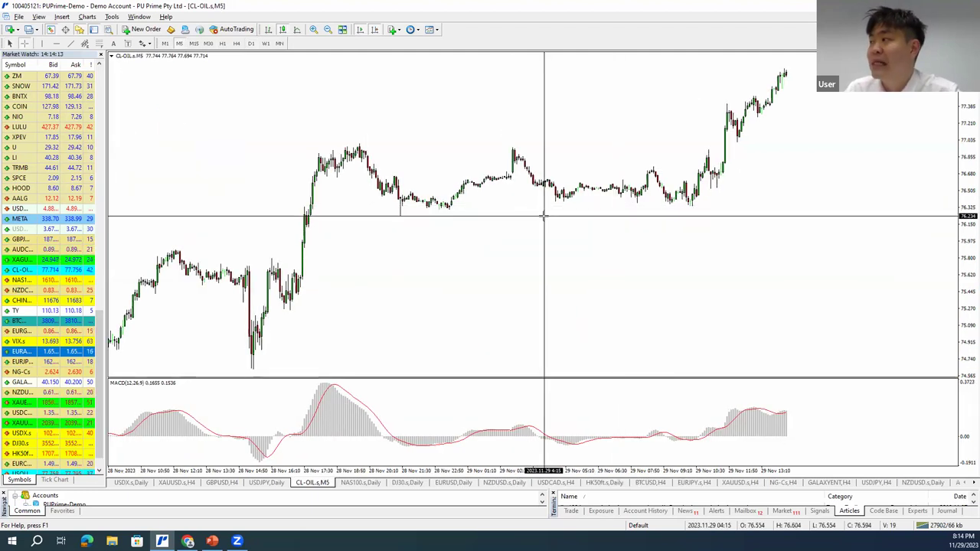
pyautogui.middleClick(545, 220)
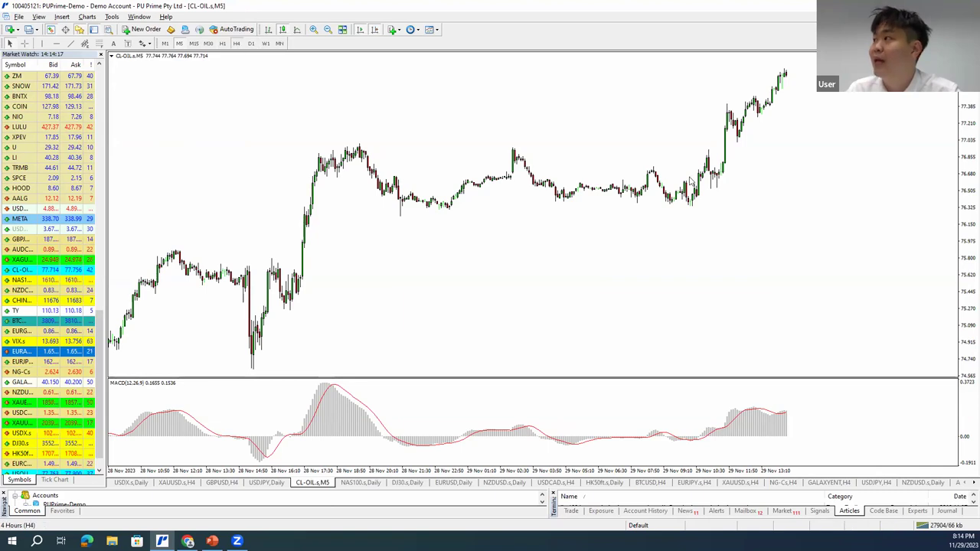
pyautogui.click(236, 43)
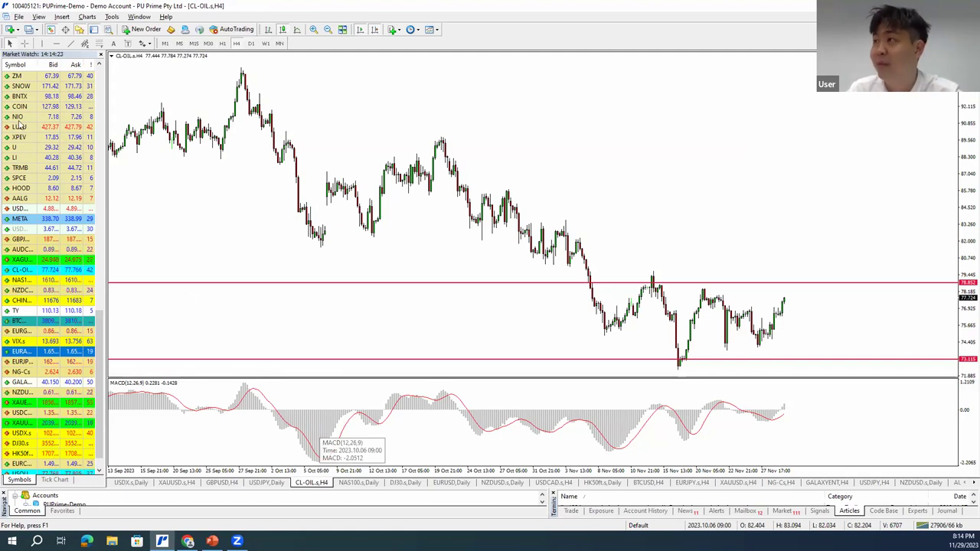
pyautogui.click(251, 44)
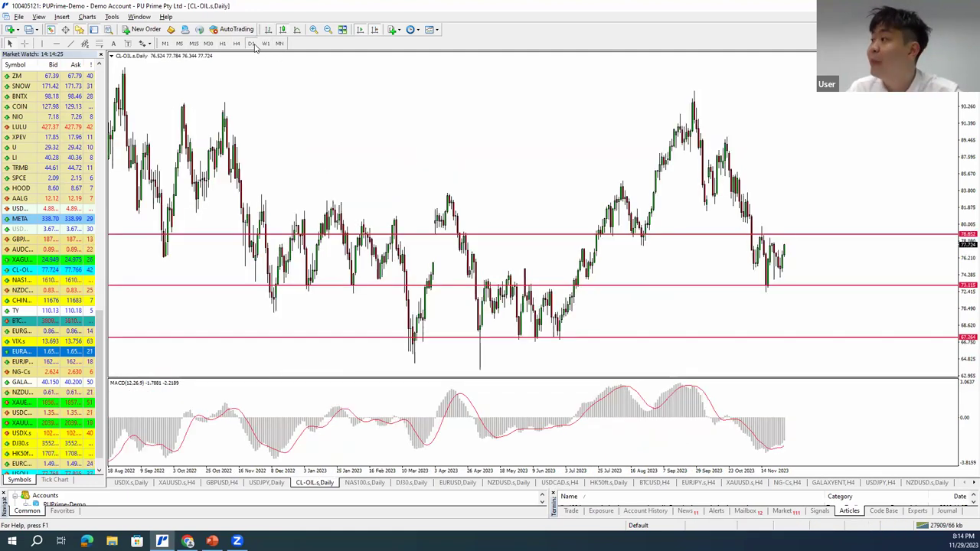
pyautogui.middleClick(591, 276)
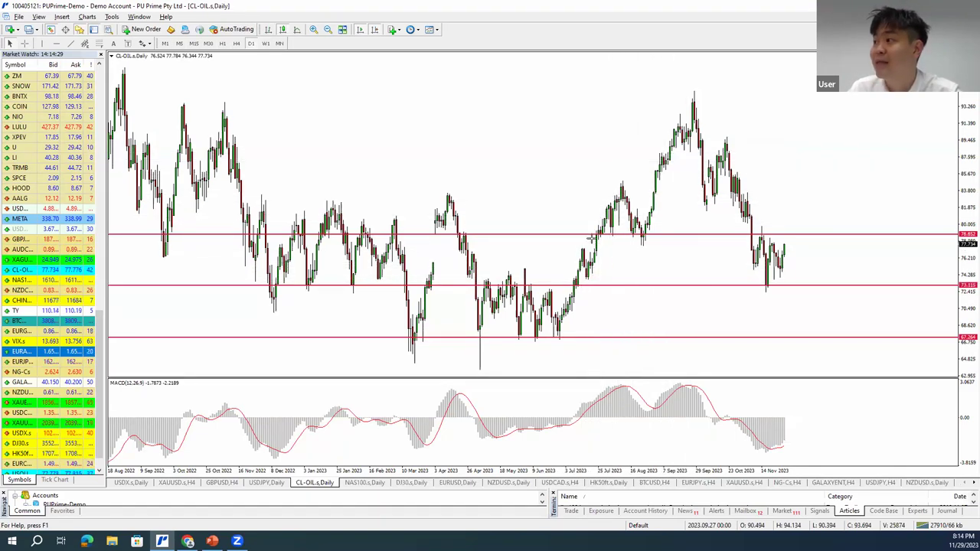
pyautogui.moveTo(580, 285); pyautogui.dragTo(574, 286)
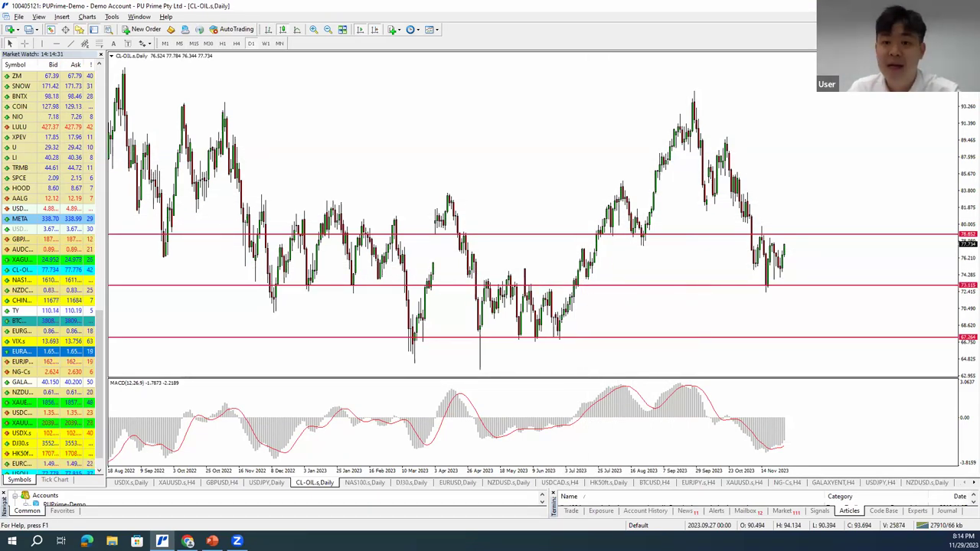
# Step: Circle the D1 timeframe and the 73.115 line's touches from January to July 2023, and sketch the rally to the September high
pyautogui.moveTo(241, 35)
pyautogui.mouseDown()
pyautogui.moveTo(239, 44)
pyautogui.moveTo(258, 35)
pyautogui.mouseUp()
pyautogui.moveTo(305, 276); pyautogui.dragTo(513, 271)
pyautogui.moveTo(596, 289)
pyautogui.mouseDown()
pyautogui.moveTo(576, 277)
pyautogui.moveTo(584, 285)
pyautogui.moveTo(595, 221)
pyautogui.moveTo(611, 255)
pyautogui.moveTo(703, 92)
pyautogui.moveTo(698, 101)
pyautogui.mouseUp()
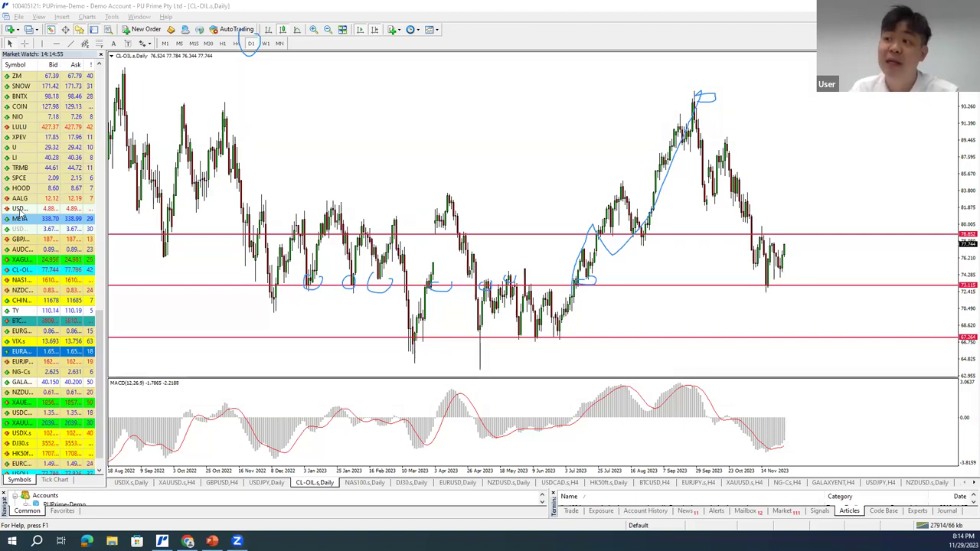
# Step: Clear the markup, set the CL-OIL.s chart to H4, and switch to the XAUUSD.s H4 chart
pyautogui.press('Escape')
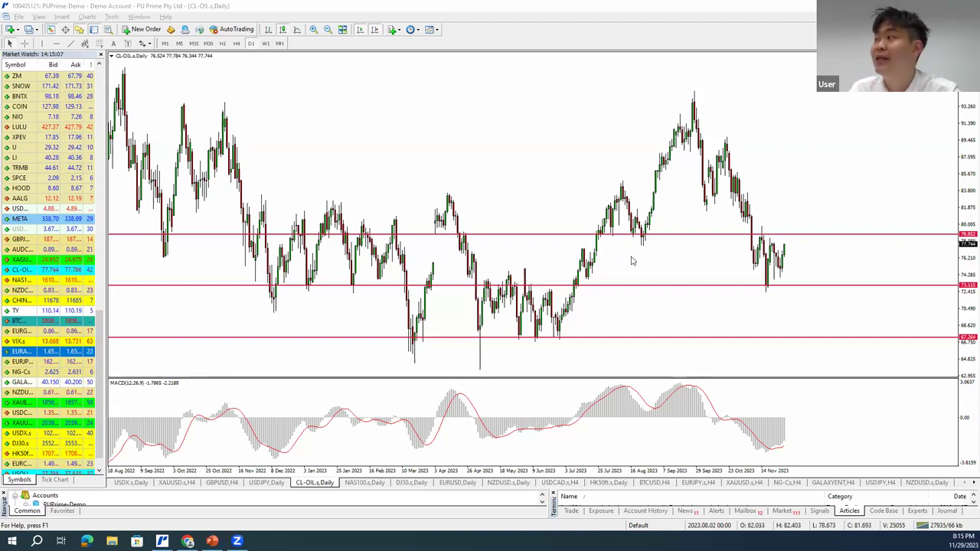
pyautogui.click(235, 44)
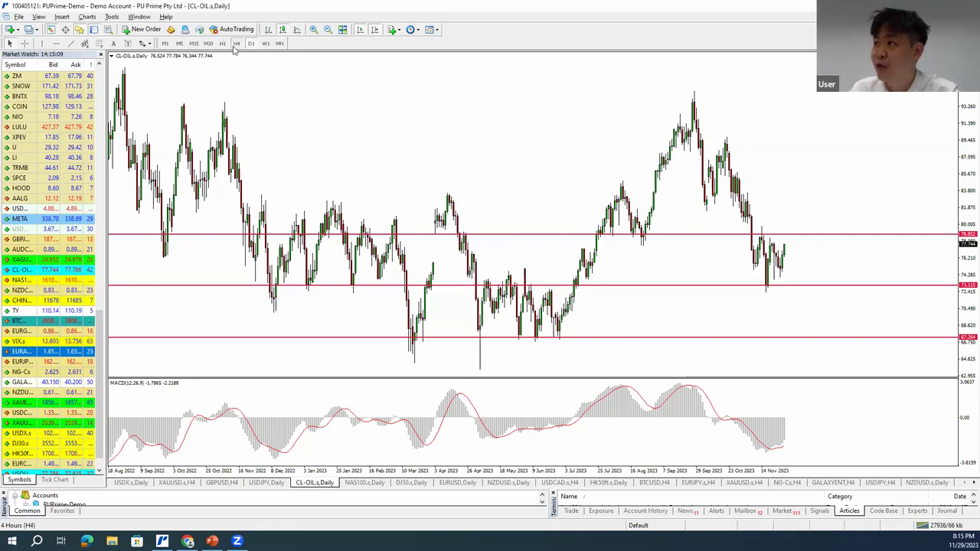
pyautogui.click(250, 43)
pyautogui.click(237, 43)
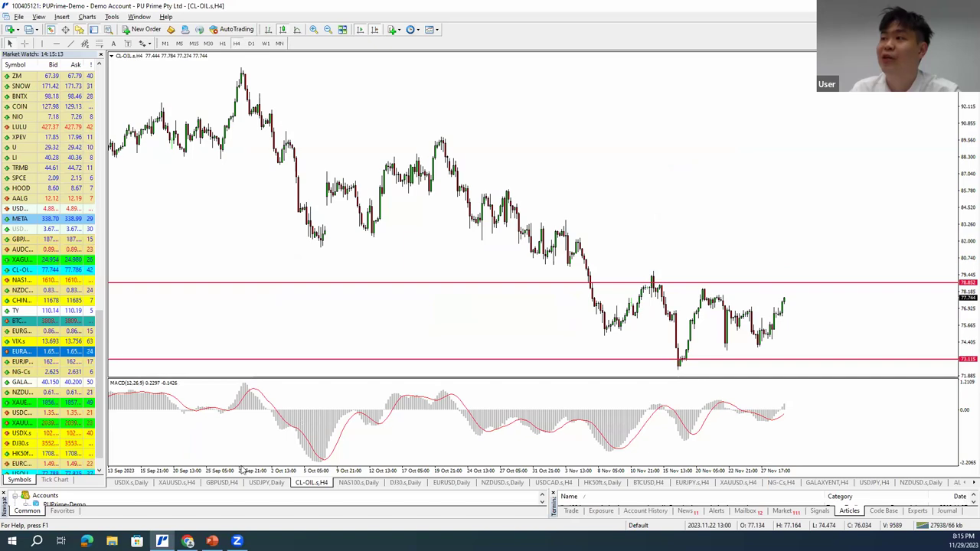
pyautogui.click(176, 483)
pyautogui.click(221, 482)
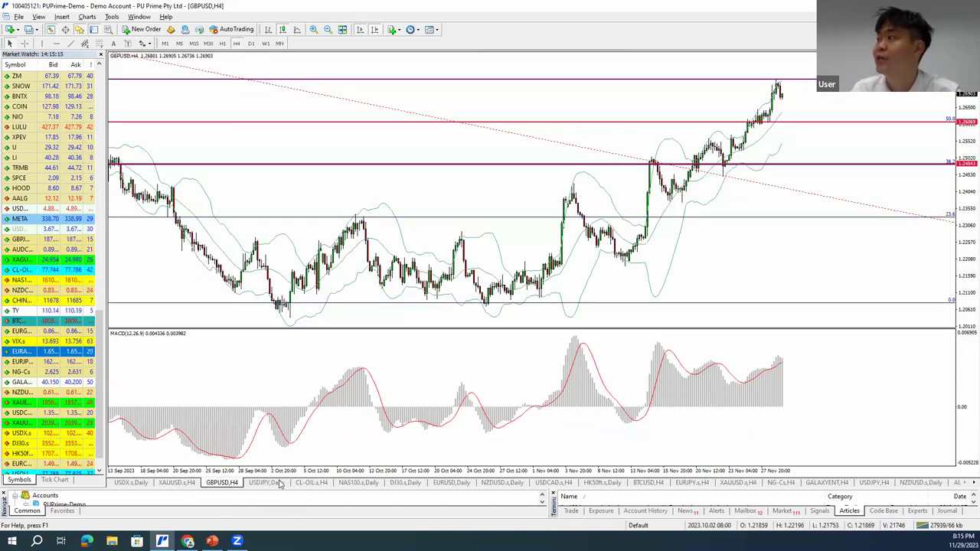
pyautogui.click(176, 482)
# Step: Circle the H4 timeframe, and mark the late November reactions at the 2002.10 line with a path up to the latest high
pyautogui.middleClick(790, 149)
pyautogui.middleClick(783, 93)
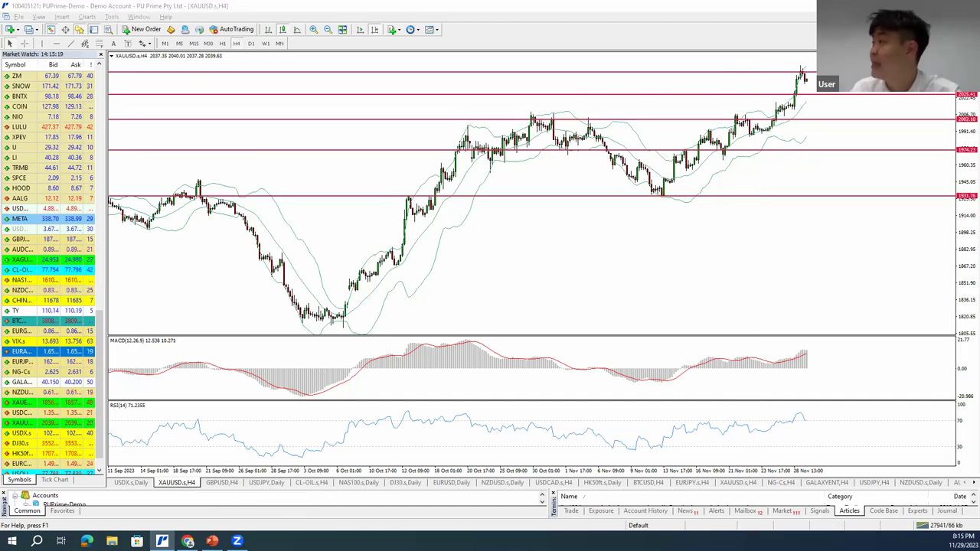
pyautogui.moveTo(230, 32)
pyautogui.mouseDown()
pyautogui.moveTo(225, 43)
pyautogui.moveTo(253, 47)
pyautogui.mouseUp()
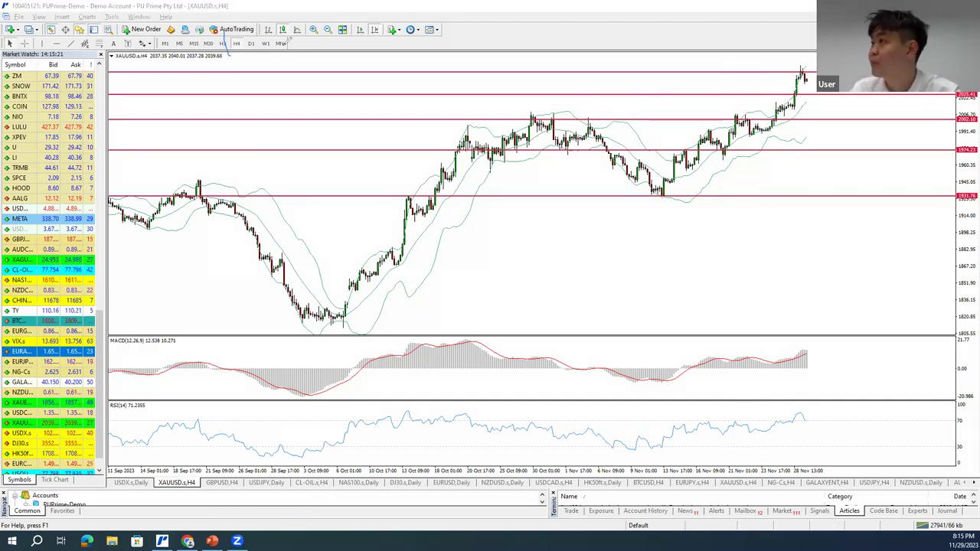
pyautogui.moveTo(731, 114)
pyautogui.mouseDown()
pyautogui.moveTo(775, 117)
pyautogui.moveTo(811, 102)
pyautogui.moveTo(806, 66)
pyautogui.mouseUp()
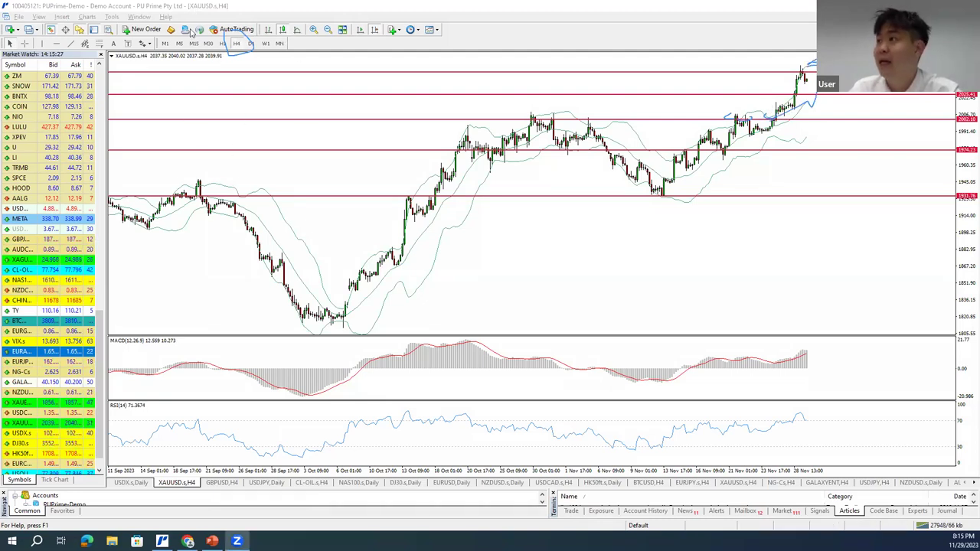
# Step: Show XAUUSD.s on H1 at the latest candles, and trace the minor swings from 21 to 28 November around the 2002.10 line
pyautogui.click(222, 43)
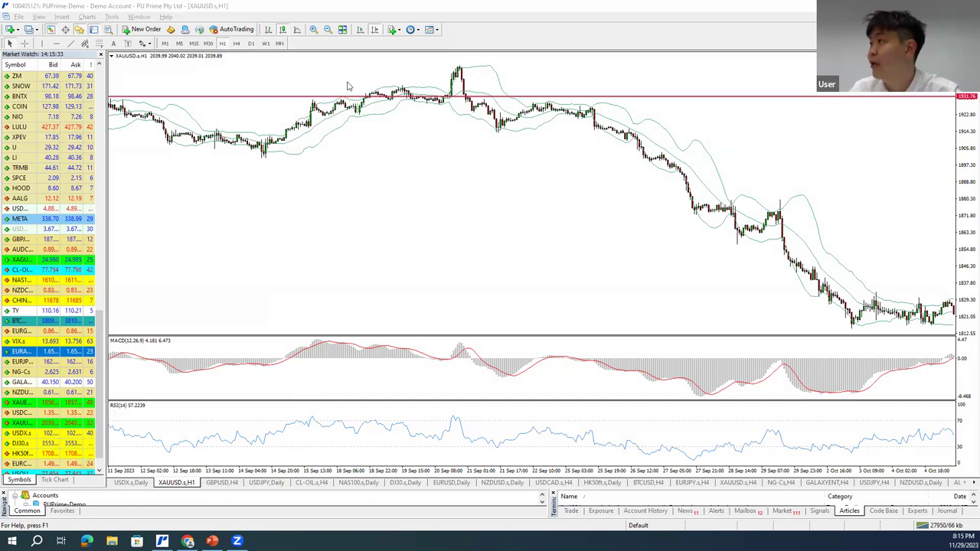
pyautogui.click(360, 30)
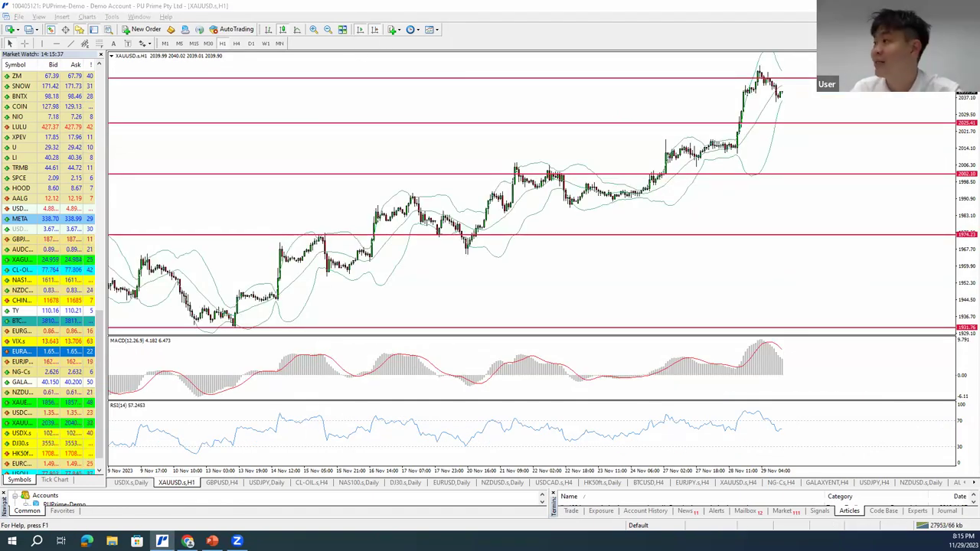
pyautogui.moveTo(522, 169)
pyautogui.mouseDown()
pyautogui.moveTo(589, 193)
pyautogui.moveTo(652, 184)
pyautogui.moveTo(677, 155)
pyautogui.moveTo(740, 147)
pyautogui.mouseUp()
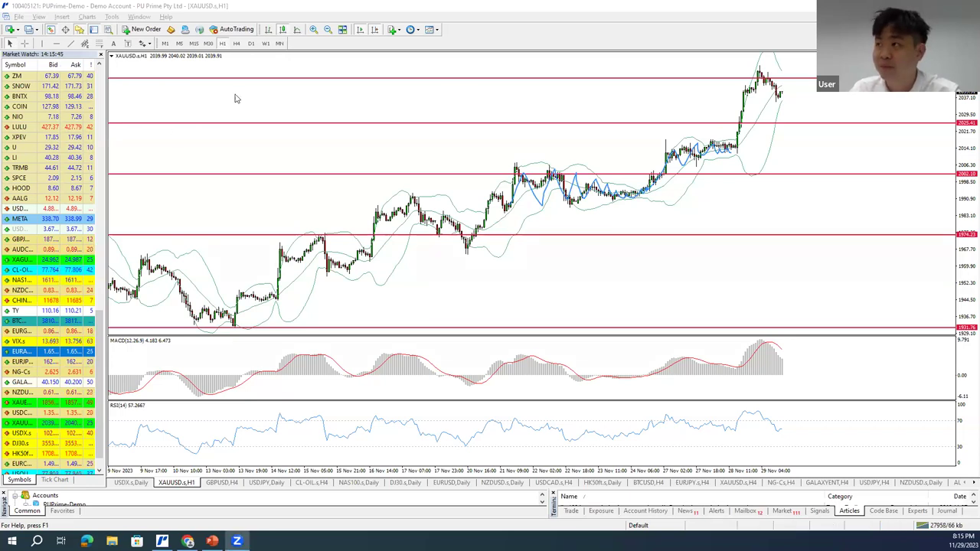
# Step: Return the XAUUSD.s chart to H4, inspect the latest candles with the crosshair, and clear the traced swings
pyautogui.click(236, 43)
pyautogui.middleClick(773, 155)
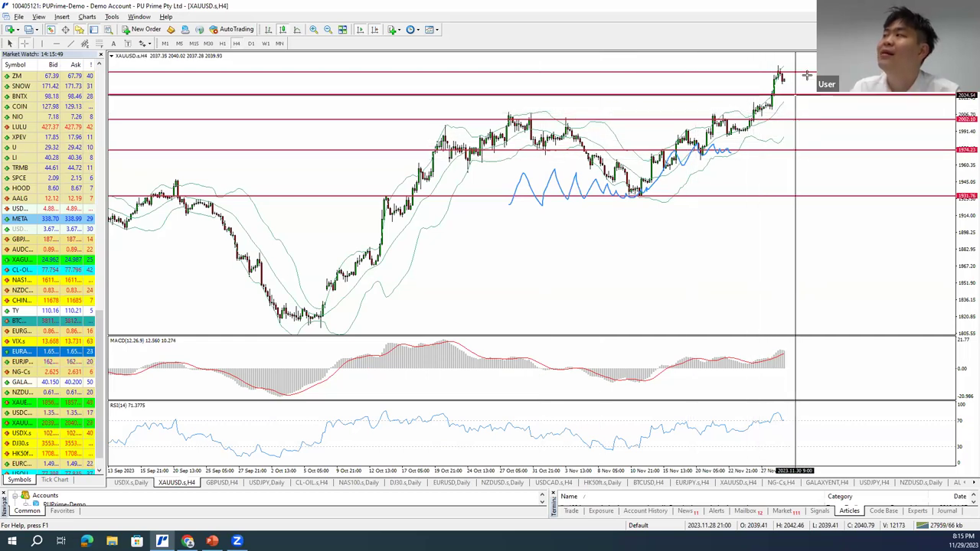
pyautogui.middleClick(782, 120)
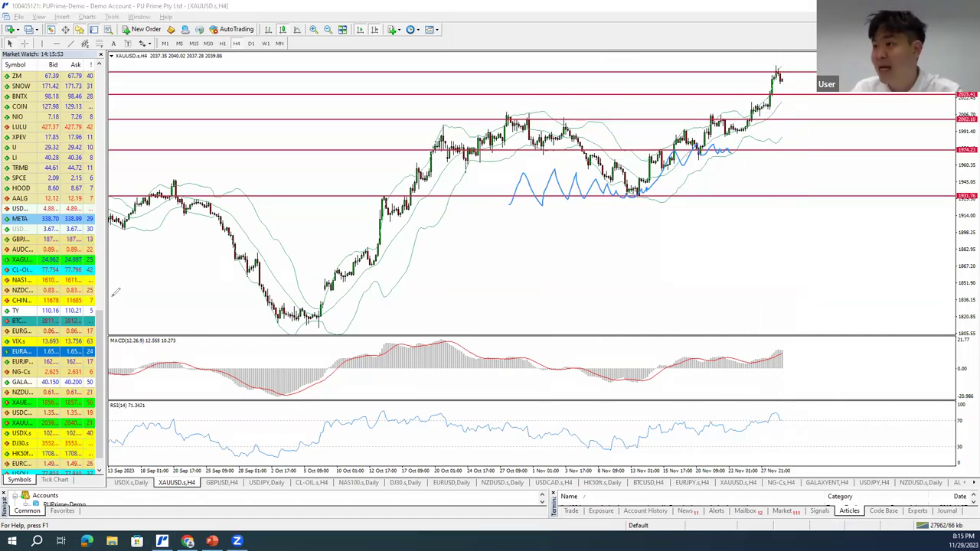
pyautogui.press('Escape')
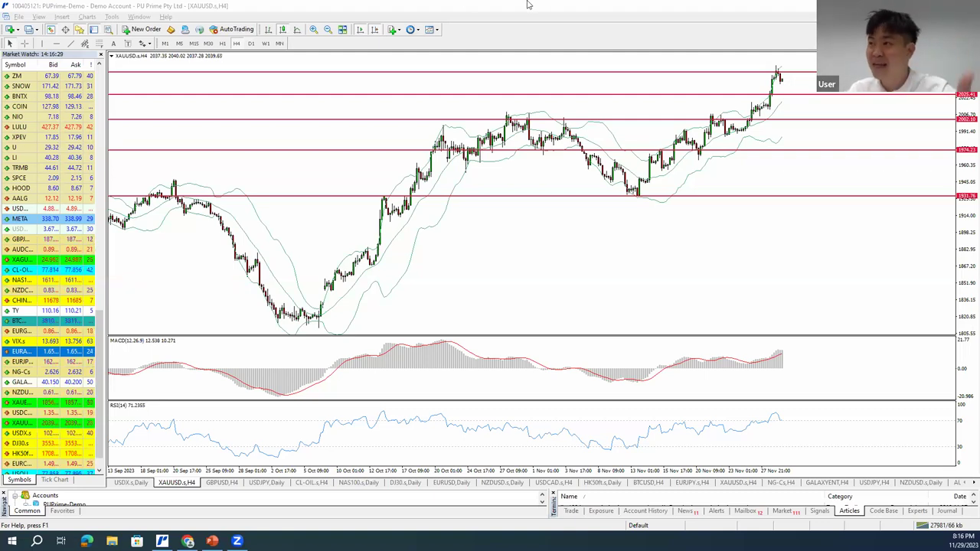
# Step: Compare XAUUSD.s on D1, H4, M5, M15 and M30, and switch to PowerPoint's Support and Resistance slide
pyautogui.click(256, 43)
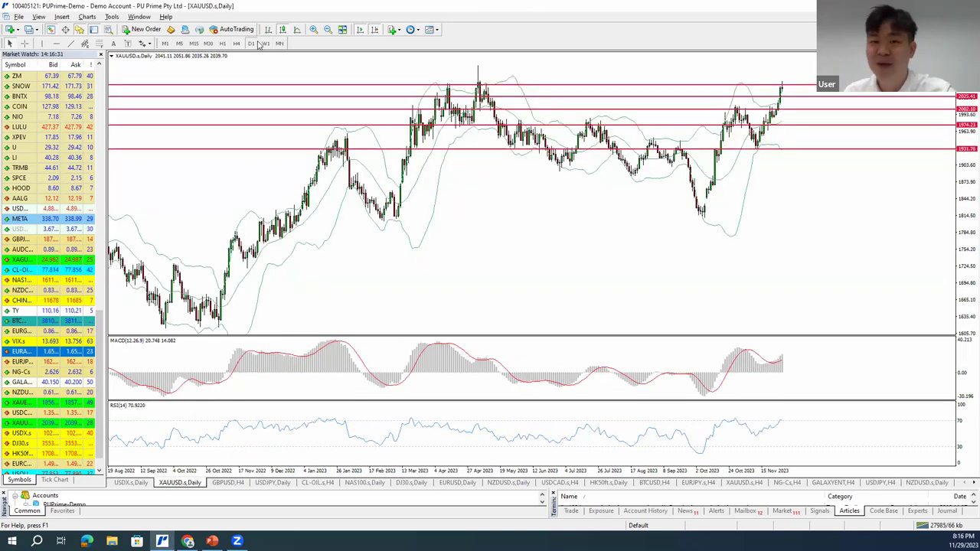
pyautogui.click(239, 43)
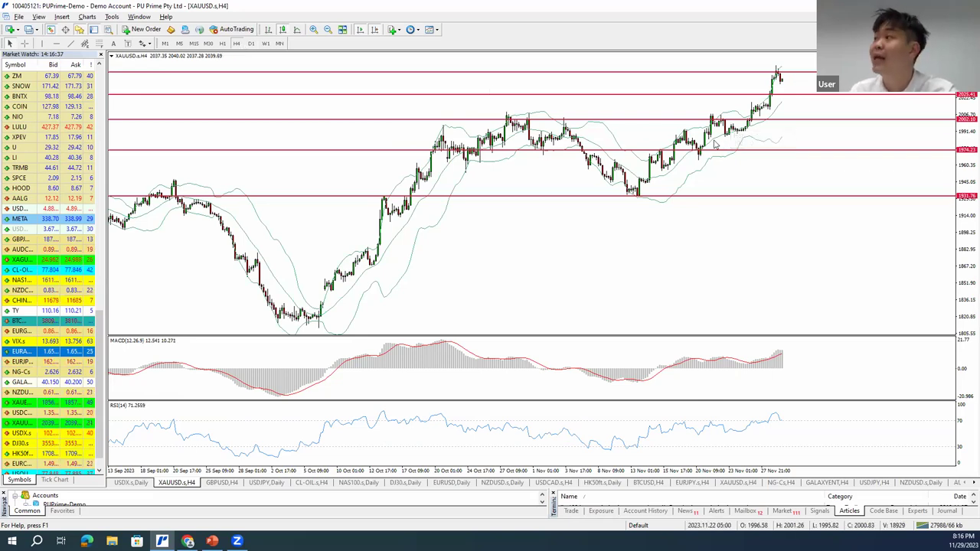
pyautogui.click(179, 43)
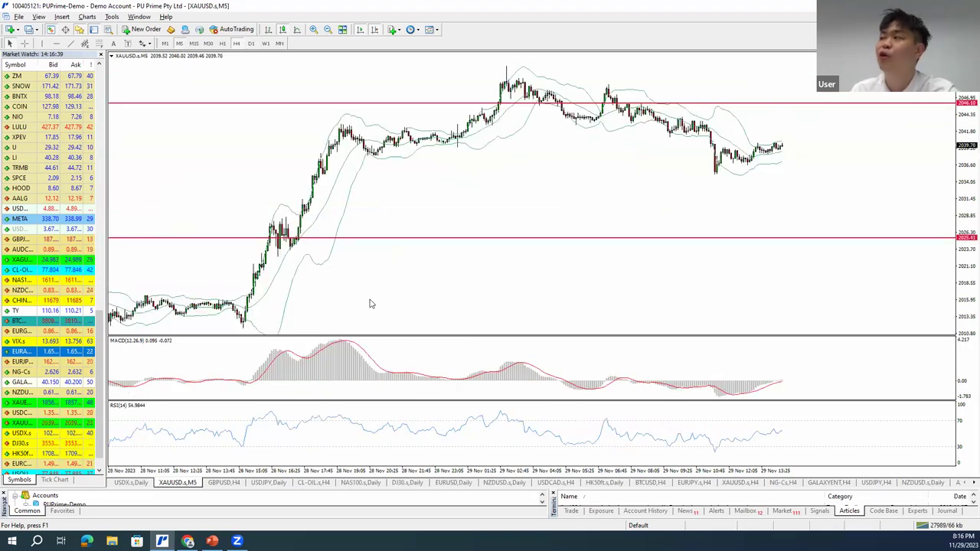
pyautogui.click(194, 43)
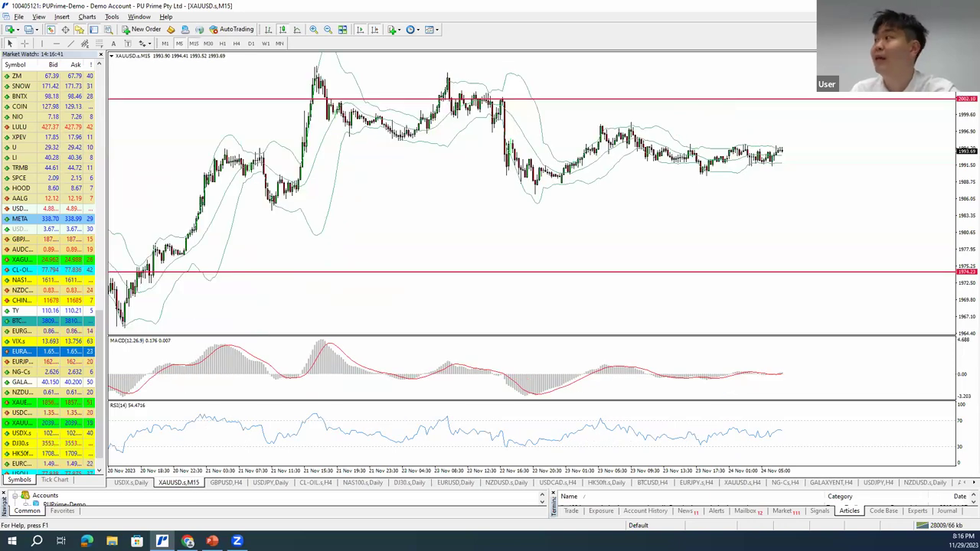
pyautogui.click(209, 44)
pyautogui.hotkey('alt', 'Tab')
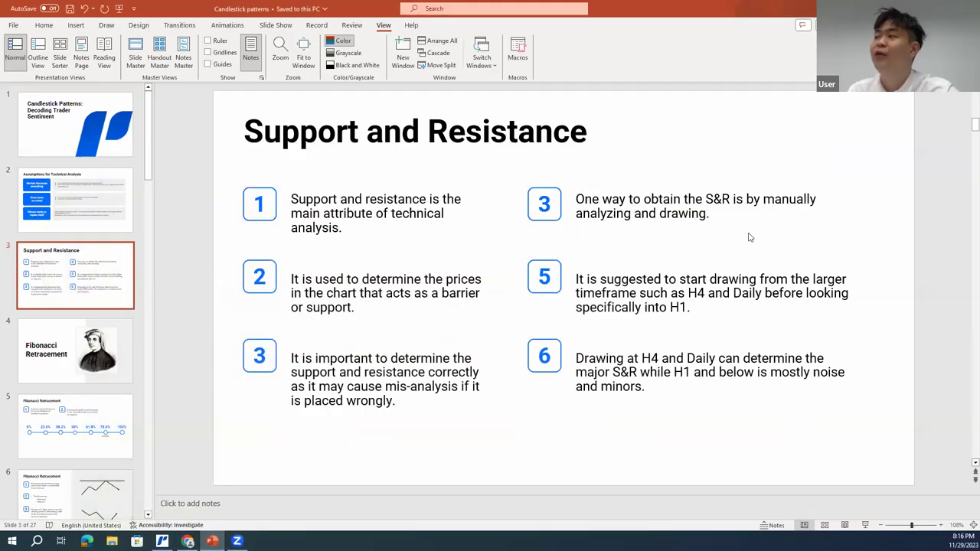
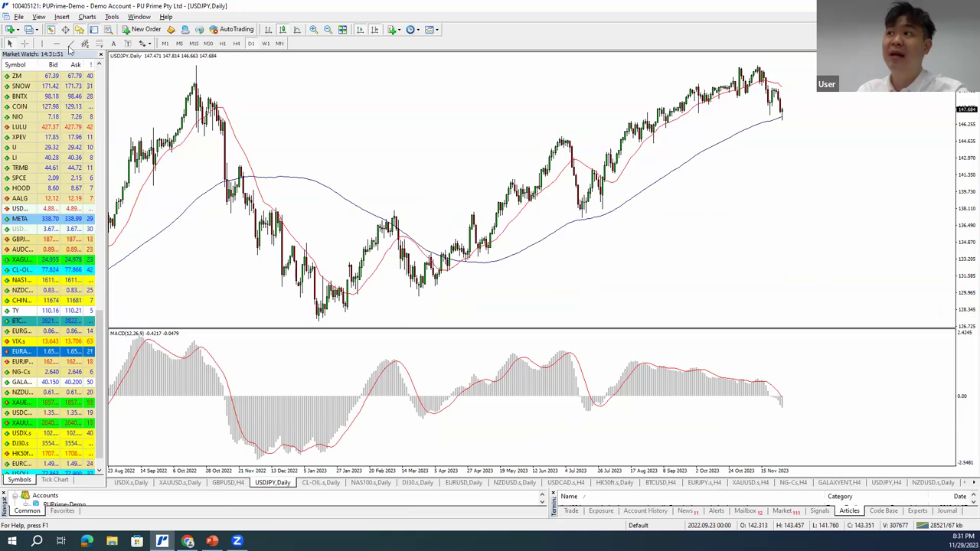
# Step: Place a horizontal line at about 137.52 on the USDJPY daily chart
pyautogui.moveTo(521, 207); pyautogui.dragTo(521, 215)
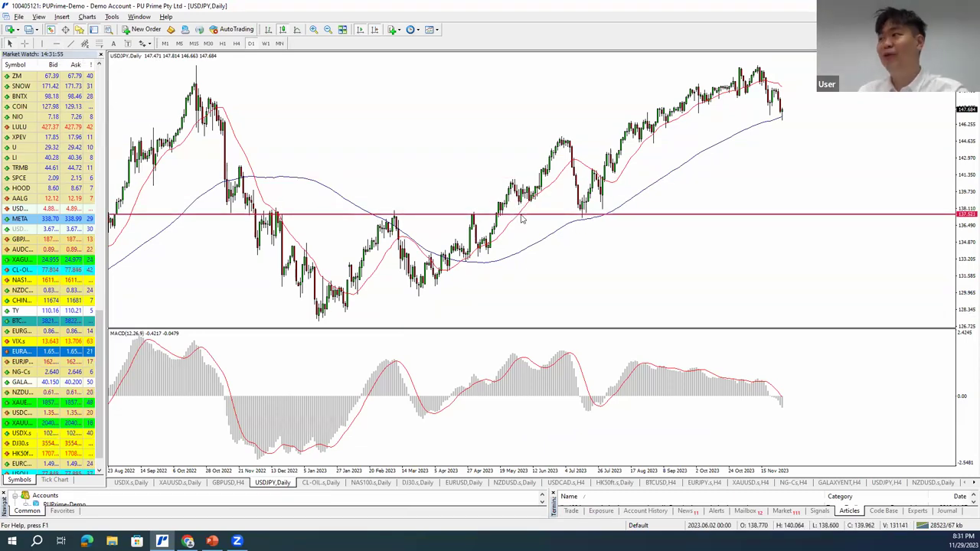
pyautogui.scroll(1, 705, 209)
pyautogui.middleClick(703, 209)
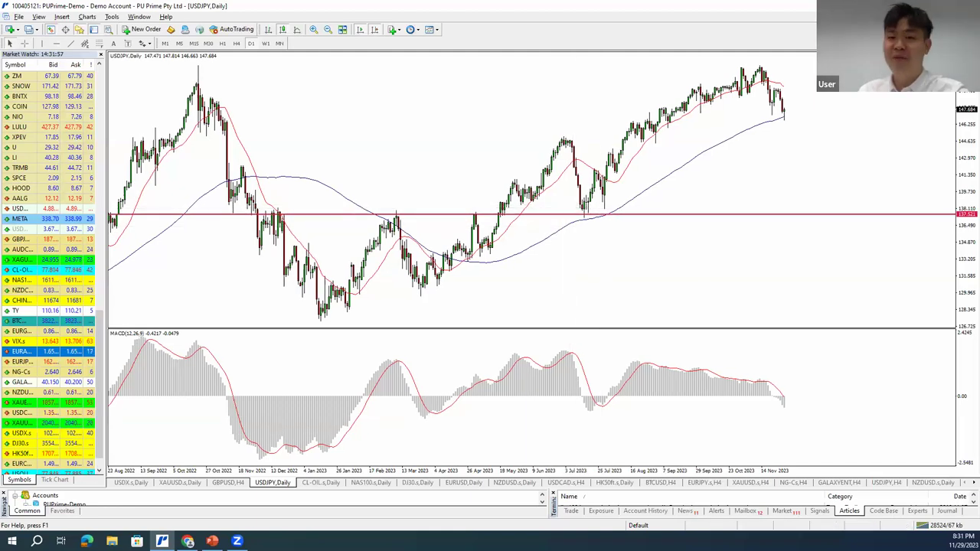
# Step: Circle the USDJPY line's price label and its touches from December 2022 to July 2023, and clear the circles
pyautogui.click(967, 210)
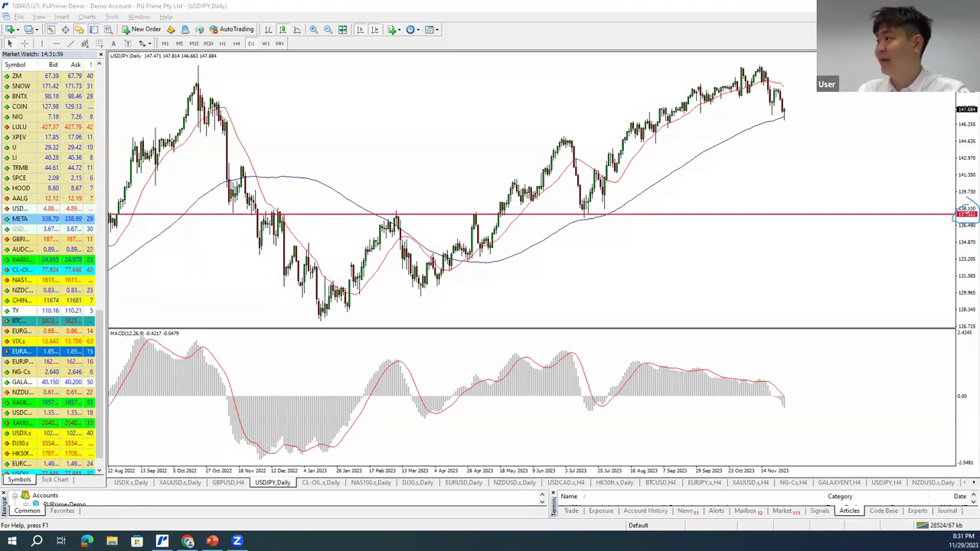
pyautogui.scroll(-1, 275, 203)
pyautogui.moveTo(395, 210); pyautogui.dragTo(396, 217)
pyautogui.moveTo(466, 213)
pyautogui.mouseDown()
pyautogui.moveTo(507, 220)
pyautogui.moveTo(512, 207)
pyautogui.mouseUp()
pyautogui.moveTo(570, 207); pyautogui.dragTo(617, 203)
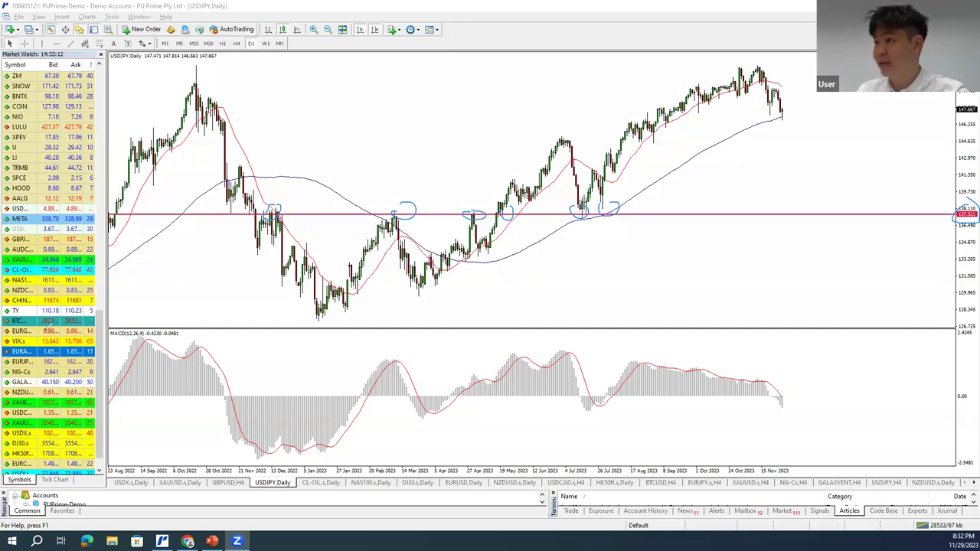
pyautogui.click(547, 178)
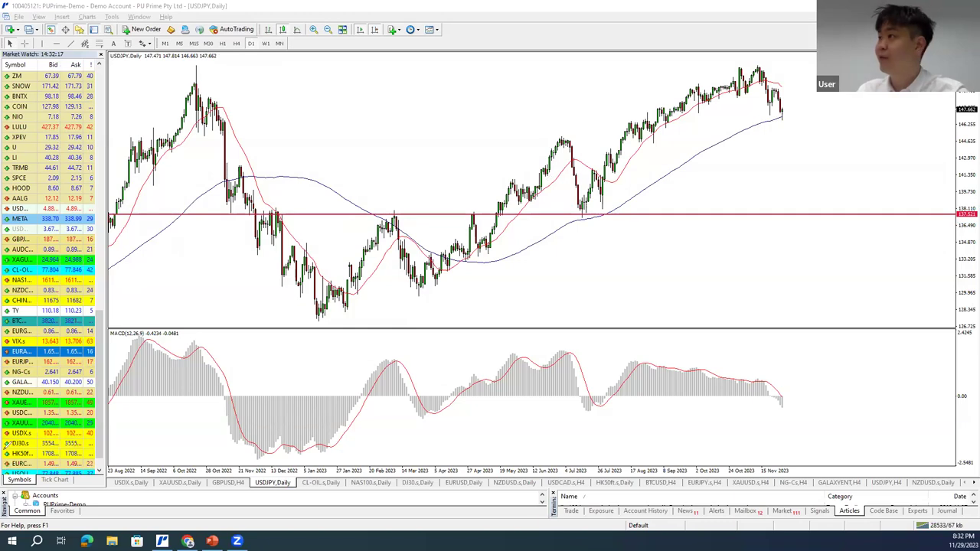
# Step: Enlarge the USDJPY candles, sketch the July drop to the circled line price and the rally to the November high, and clear the markup
pyautogui.click(313, 29)
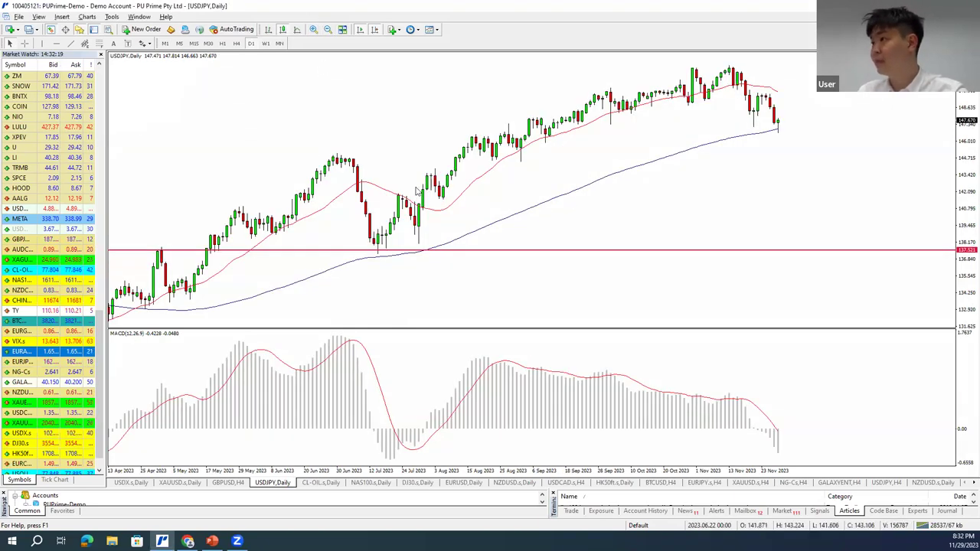
pyautogui.moveTo(323, 159); pyautogui.dragTo(366, 233)
pyautogui.moveTo(967, 237)
pyautogui.mouseDown()
pyautogui.moveTo(924, 263)
pyautogui.moveTo(978, 268)
pyautogui.mouseUp()
pyautogui.moveTo(398, 224)
pyautogui.mouseDown()
pyautogui.moveTo(696, 38)
pyautogui.moveTo(674, 65)
pyautogui.mouseUp()
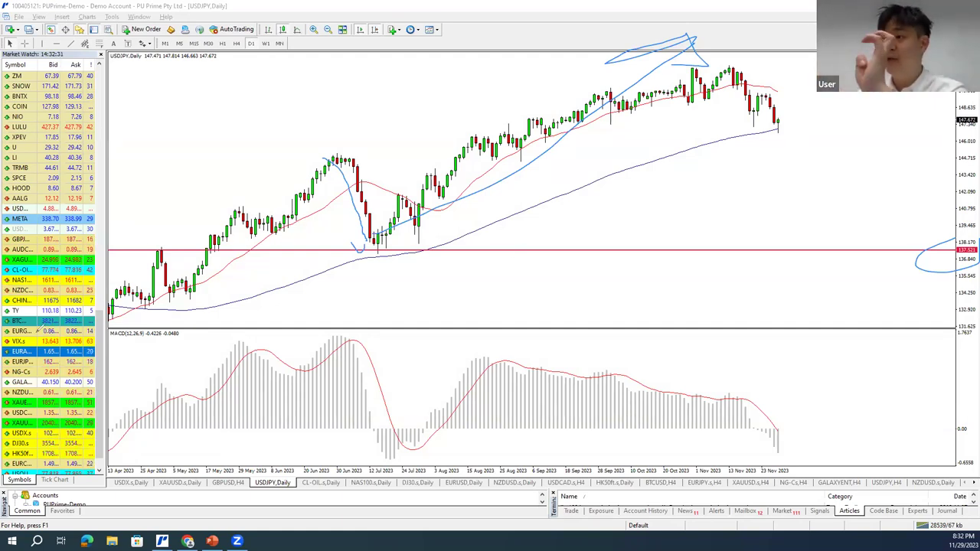
pyautogui.press('e')
# Step: Circle the mid-July USDJPY low at the line, draw a retest and upward path to October, and clear the markup
pyautogui.moveTo(381, 237)
pyautogui.mouseDown()
pyautogui.moveTo(699, 65)
pyautogui.moveTo(720, 66)
pyautogui.mouseUp()
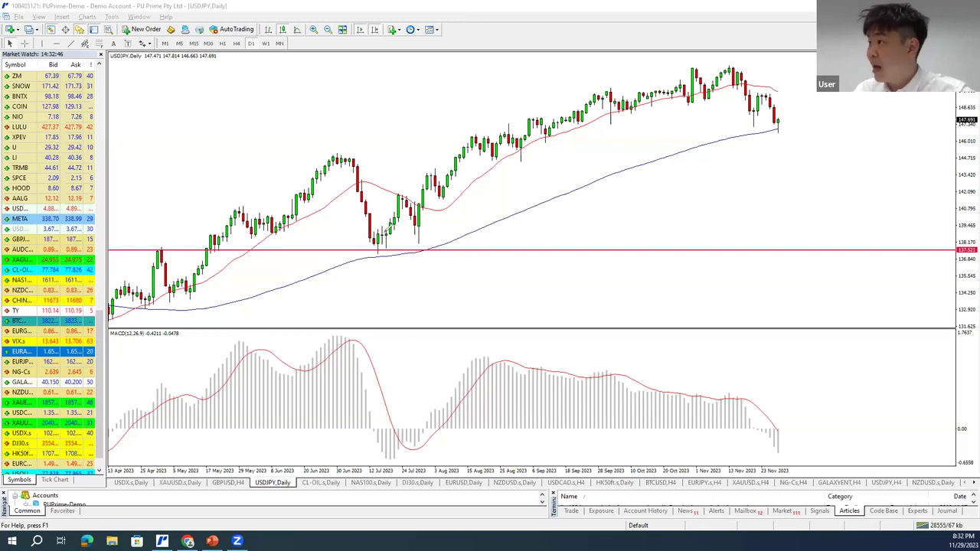
pyautogui.moveTo(377, 226); pyautogui.dragTo(382, 230)
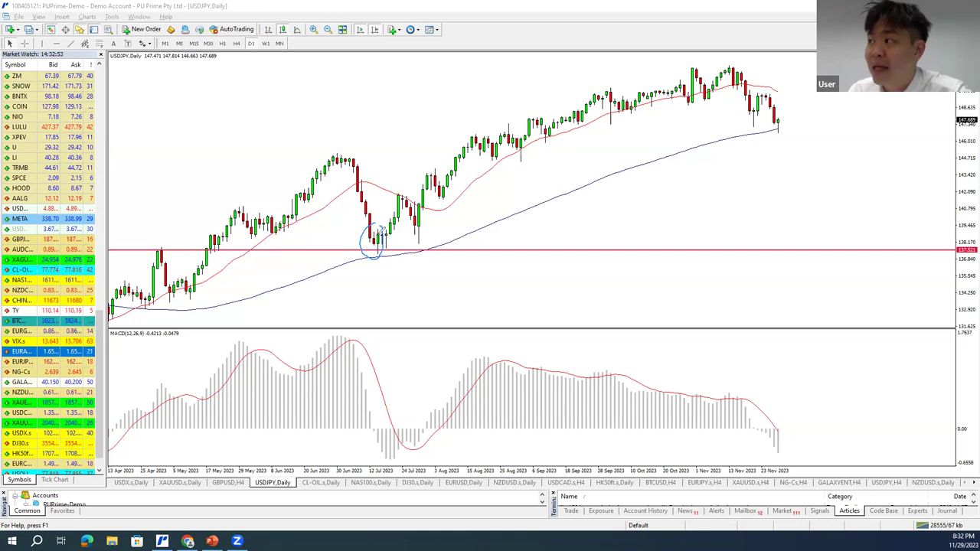
pyautogui.moveTo(369, 242); pyautogui.dragTo(375, 234)
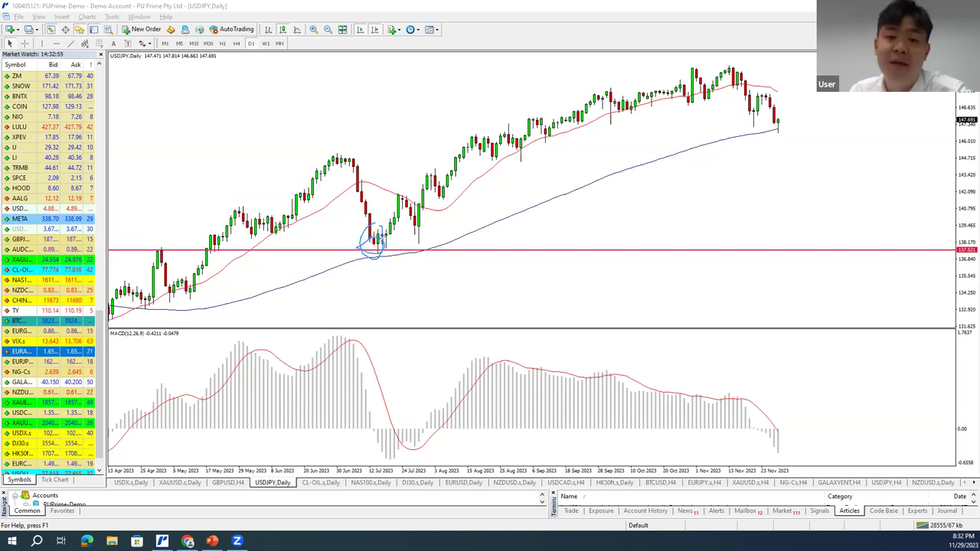
pyautogui.moveTo(400, 237)
pyautogui.mouseDown()
pyautogui.moveTo(437, 230)
pyautogui.moveTo(594, 88)
pyautogui.moveTo(659, 66)
pyautogui.moveTo(630, 83)
pyautogui.mouseUp()
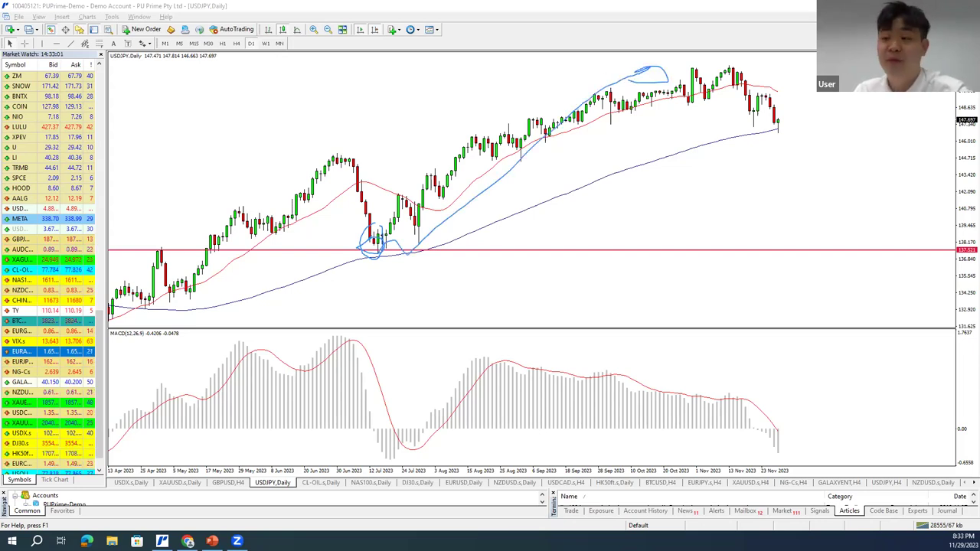
pyautogui.press('e')
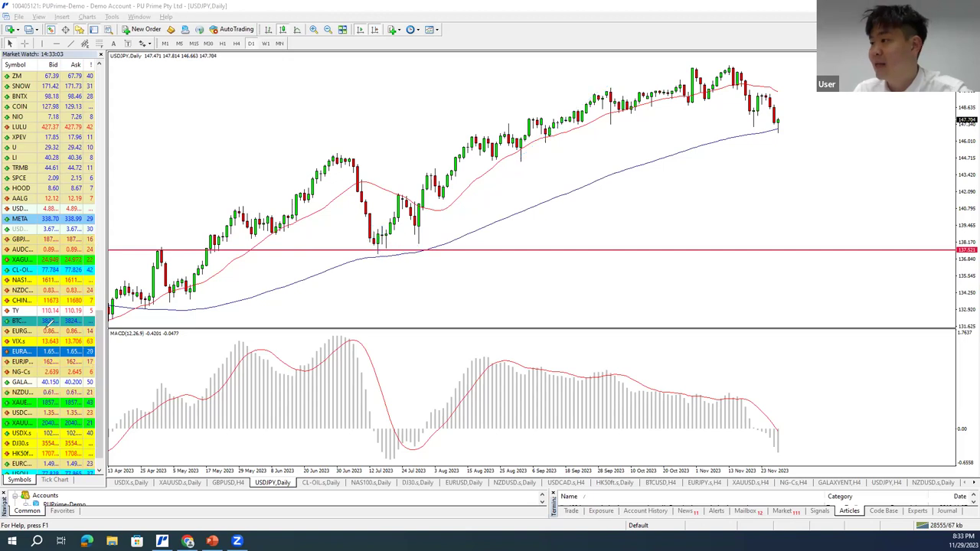
# Step: Show the DJ30.s daily chart, circle the 32212.68 line's reactions in September and October 2022, May and October 2023, and clear the circles
pyautogui.click(432, 484)
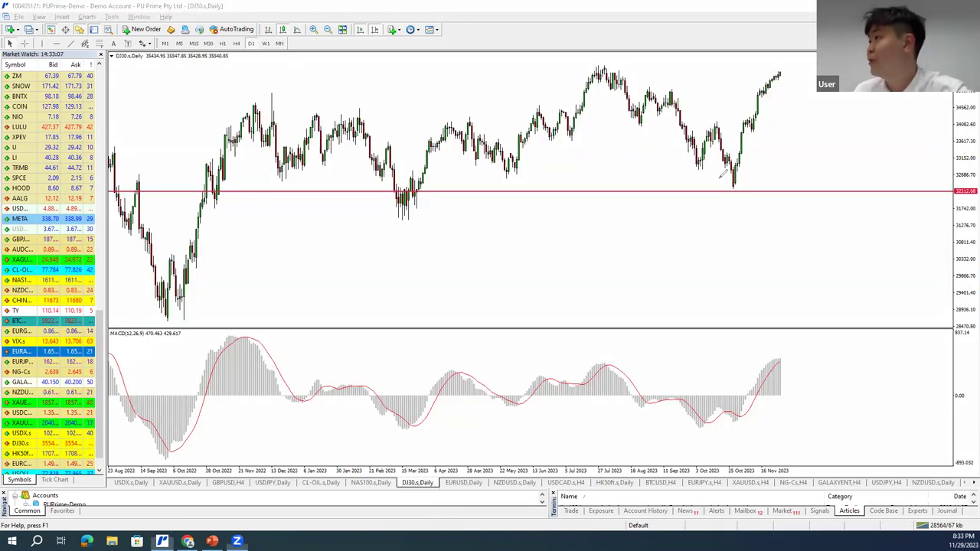
pyautogui.moveTo(737, 174); pyautogui.dragTo(732, 176)
pyautogui.moveTo(523, 179); pyautogui.dragTo(516, 179)
pyautogui.moveTo(141, 176); pyautogui.dragTo(142, 184)
pyautogui.moveTo(224, 185); pyautogui.dragTo(205, 193)
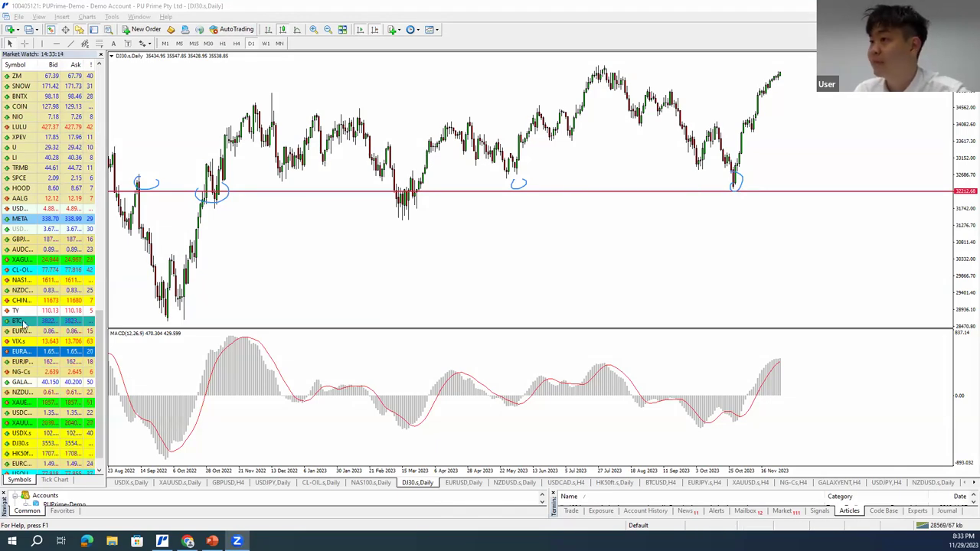
pyautogui.press('e')
# Step: Circle the October 2023 low with an arrow along its rally, circle the autumn 2022 lows, and clear the DJ30.s markup
pyautogui.moveTo(725, 163)
pyautogui.mouseDown()
pyautogui.moveTo(734, 195)
pyautogui.moveTo(747, 159)
pyautogui.mouseUp()
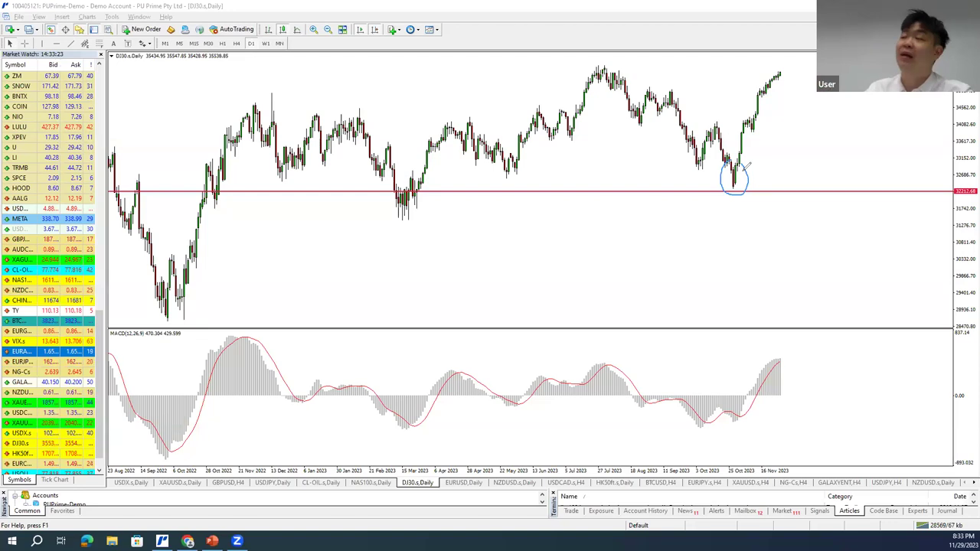
pyautogui.moveTo(744, 167)
pyautogui.mouseDown()
pyautogui.moveTo(803, 71)
pyautogui.moveTo(810, 82)
pyautogui.mouseUp()
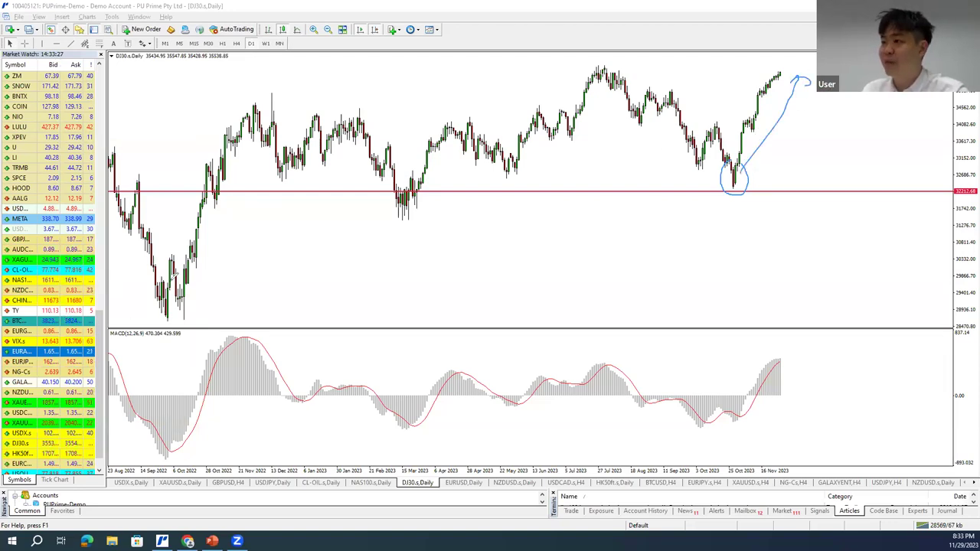
pyautogui.moveTo(191, 318); pyautogui.dragTo(203, 295)
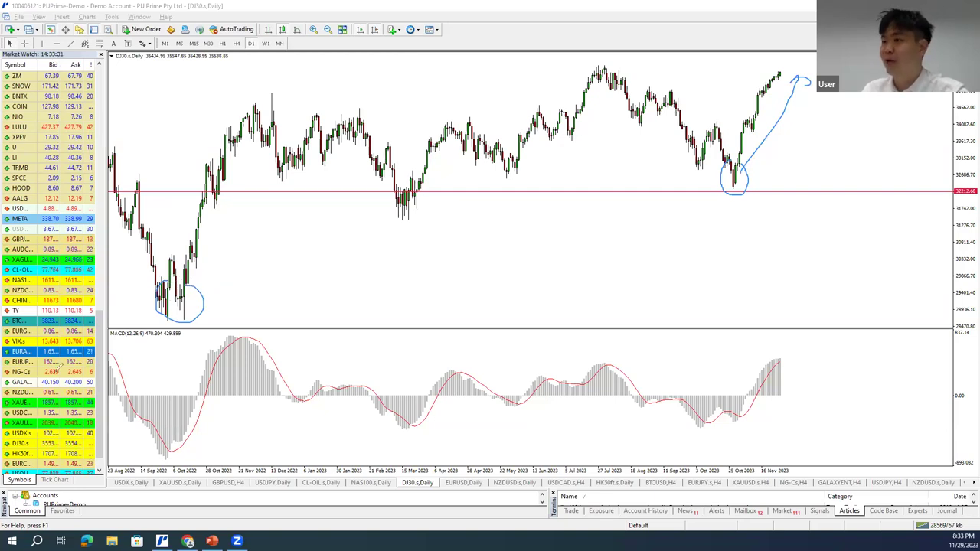
pyautogui.press('Escape')
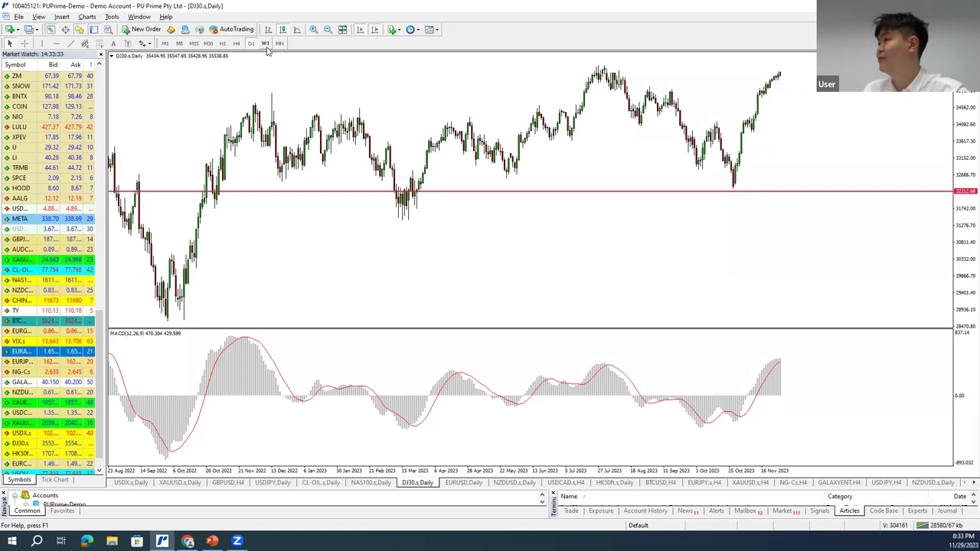
# Step: Show DJ30.s on the weekly timeframe and inspect the autumn 2022 low with the crosshair
pyautogui.click(266, 43)
pyautogui.middleClick(677, 173)
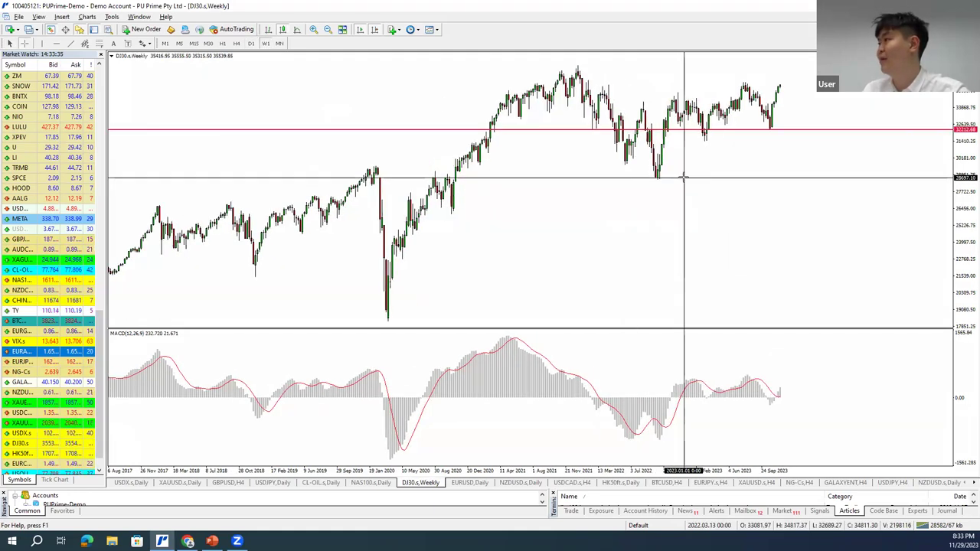
pyautogui.middleClick(686, 181)
pyautogui.middleClick(684, 178)
pyautogui.press('Escape')
pyautogui.middleClick(651, 157)
# Step: Add a second horizontal line to DJ30.s and align it on the daily timeframe with the autumn 2022 lows at 28768.65
pyautogui.click(56, 43)
pyautogui.moveTo(515, 179); pyautogui.dragTo(524, 166)
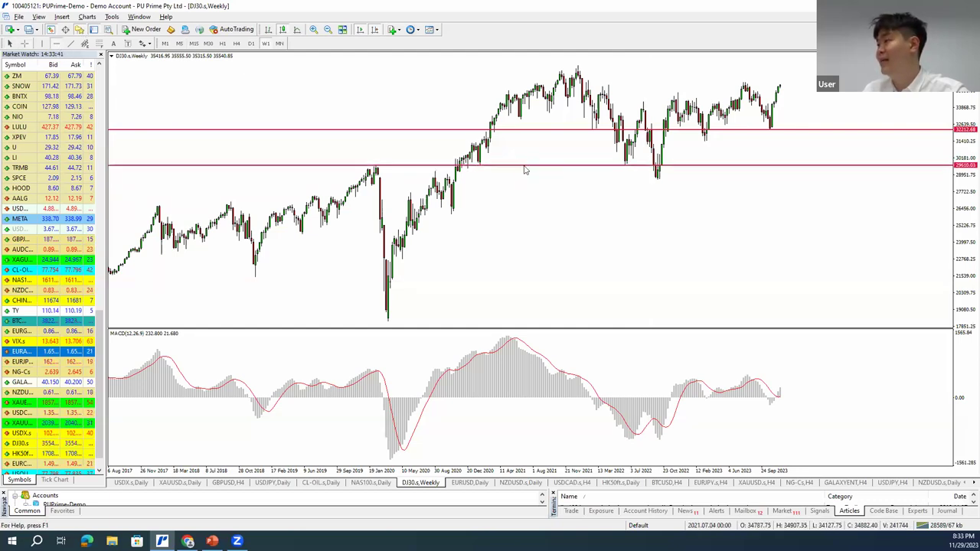
pyautogui.click(250, 43)
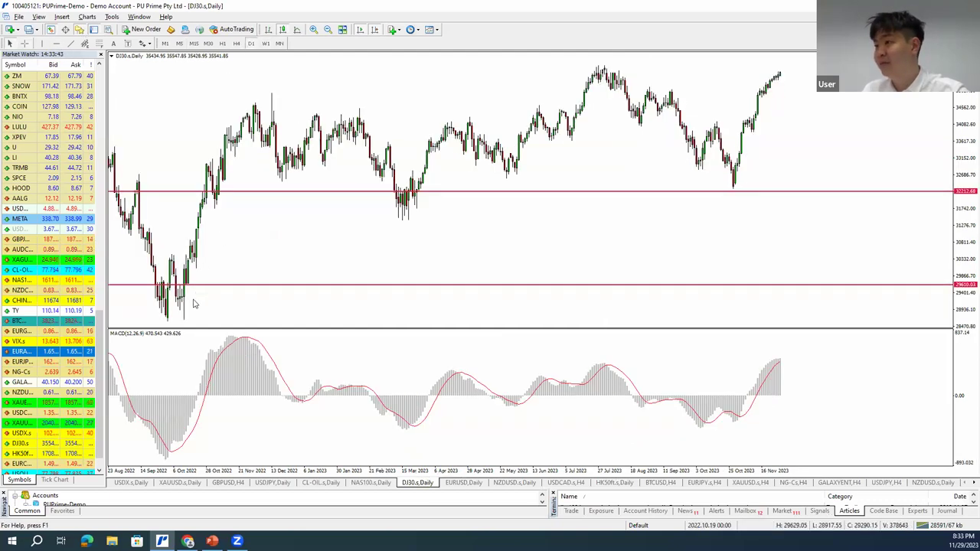
pyautogui.moveTo(214, 288); pyautogui.dragTo(212, 320)
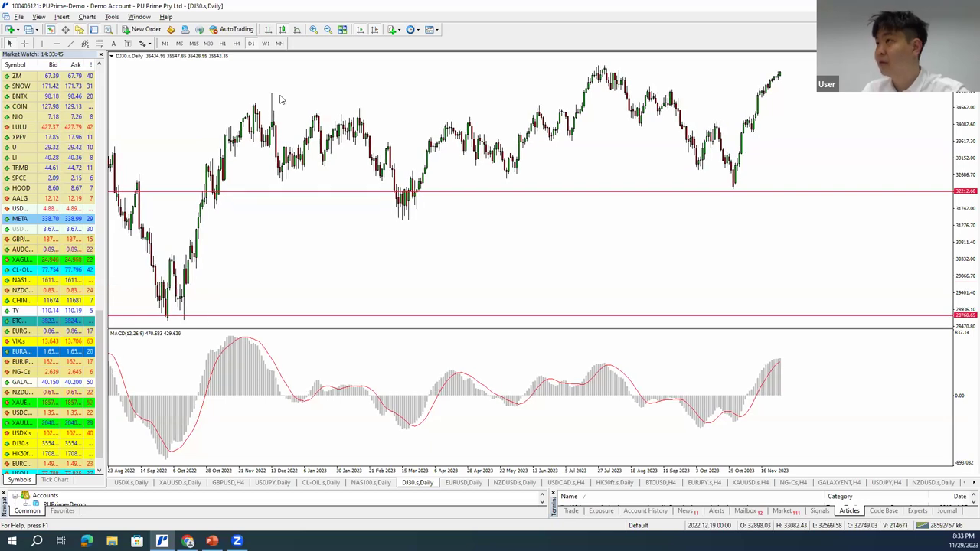
# Step: On the weekly DJ30.s chart, circle the 28768.65 price label and the line's touches in early 2020, late 2020 and autumn 2022
pyautogui.click(265, 43)
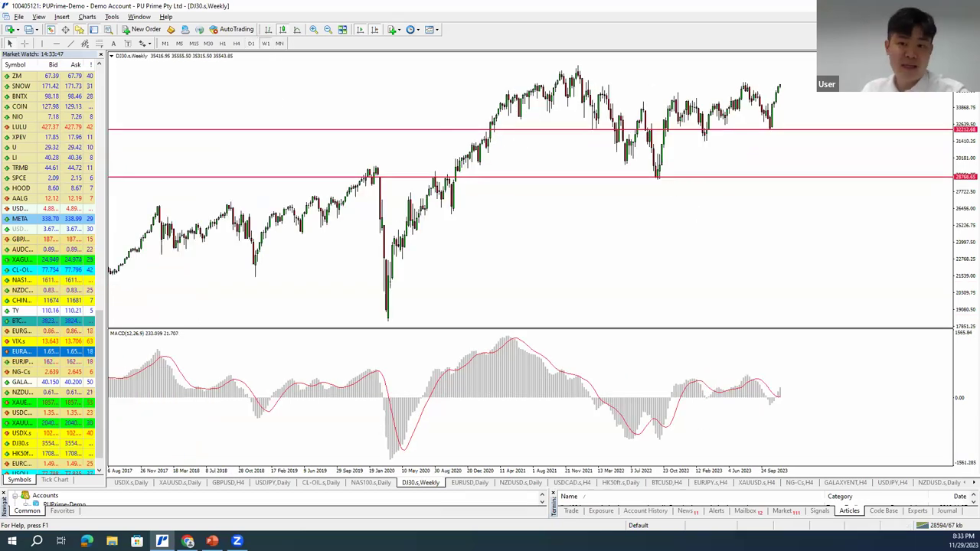
pyautogui.moveTo(663, 173); pyautogui.dragTo(657, 172)
pyautogui.moveTo(416, 163); pyautogui.dragTo(471, 175)
pyautogui.moveTo(368, 164); pyautogui.dragTo(385, 176)
pyautogui.moveTo(939, 162)
pyautogui.mouseDown()
pyautogui.moveTo(923, 188)
pyautogui.moveTo(971, 173)
pyautogui.mouseUp()
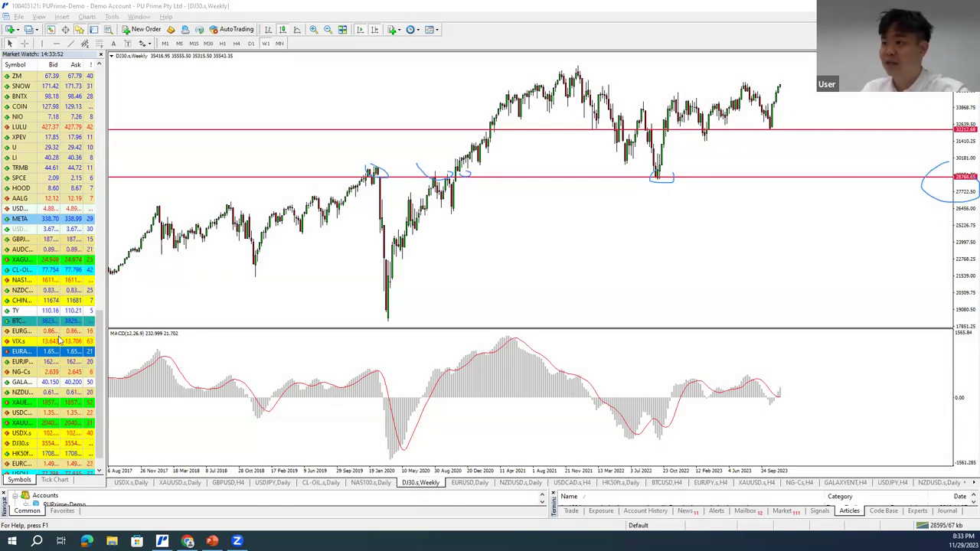
# Step: Return DJ30.s to the daily timeframe, turn off auto-scroll, and show the price history back to February 2022
pyautogui.click(251, 43)
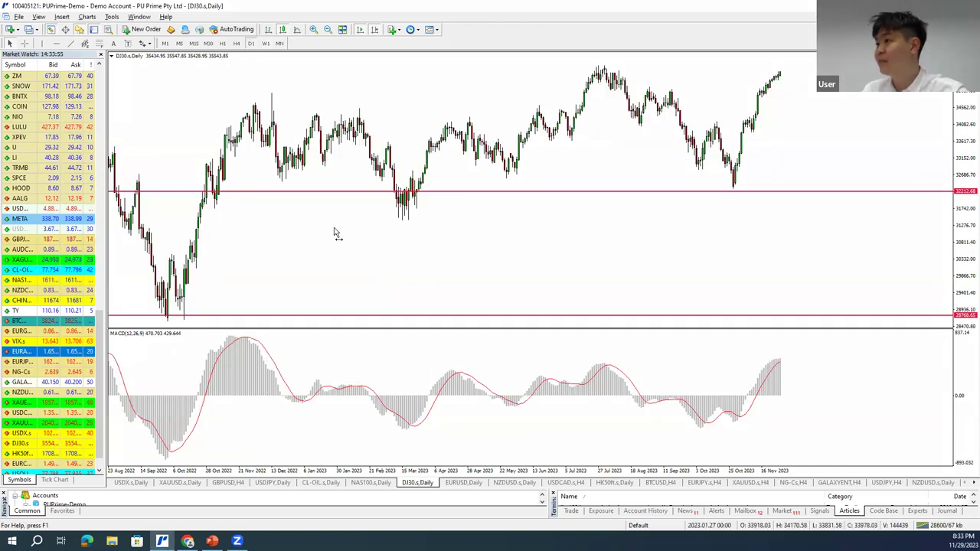
pyautogui.moveTo(334, 232); pyautogui.dragTo(530, 219)
pyautogui.click(361, 29)
pyautogui.moveTo(340, 138); pyautogui.dragTo(631, 181)
pyautogui.middleClick(367, 184)
pyautogui.middleClick(454, 315)
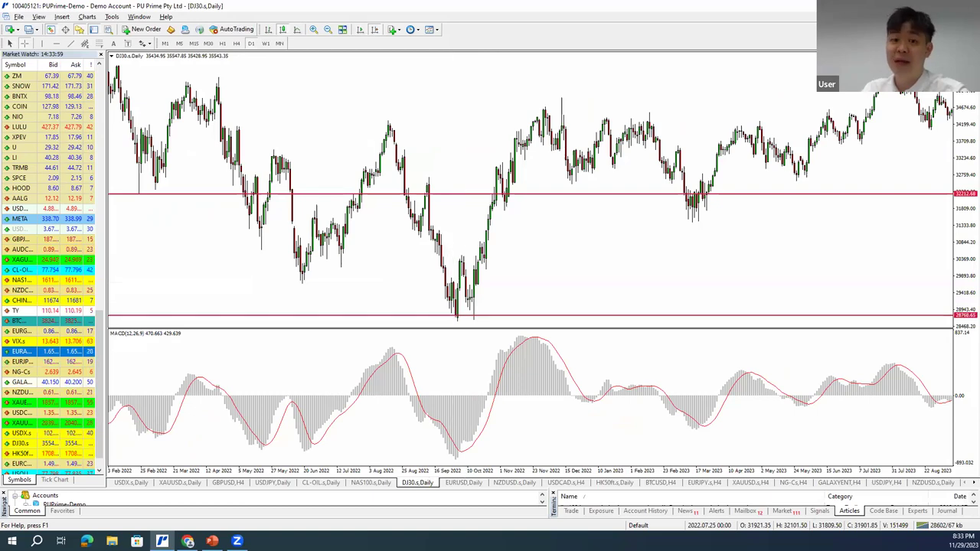
# Step: On the daily DJ30.s chart, circle the autumn 2022 low at the 28768.65 line and draw an arrow along the rise towards December 2022
pyautogui.click(458, 285)
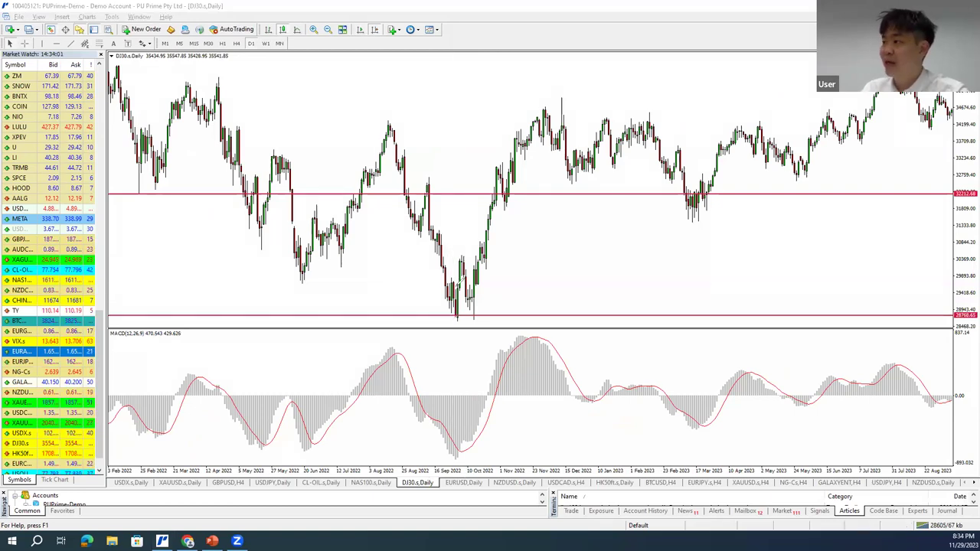
pyautogui.moveTo(454, 287)
pyautogui.mouseDown()
pyautogui.moveTo(464, 315)
pyautogui.moveTo(467, 278)
pyautogui.mouseUp()
pyautogui.moveTo(477, 312)
pyautogui.mouseDown()
pyautogui.moveTo(565, 194)
pyautogui.moveTo(587, 131)
pyautogui.moveTo(562, 142)
pyautogui.mouseUp()
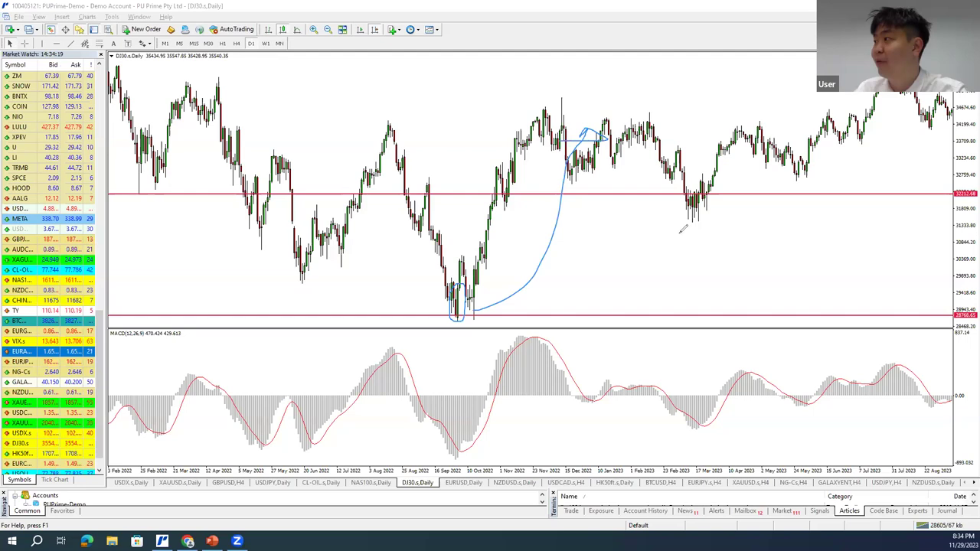
# Step: Trace the August to September 2022 decline on DJ30.s, sketch a line and candle shapes above it, and clear the annotations
pyautogui.moveTo(391, 167)
pyautogui.mouseDown()
pyautogui.moveTo(422, 229)
pyautogui.moveTo(465, 245)
pyautogui.moveTo(452, 245)
pyautogui.mouseUp()
pyautogui.moveTo(245, 239); pyautogui.dragTo(466, 77)
pyautogui.moveTo(438, 114); pyautogui.dragTo(440, 137)
pyautogui.moveTo(433, 104)
pyautogui.mouseDown()
pyautogui.moveTo(445, 150)
pyautogui.moveTo(448, 121)
pyautogui.moveTo(461, 147)
pyautogui.mouseUp()
pyautogui.moveTo(458, 89); pyautogui.dragTo(459, 153)
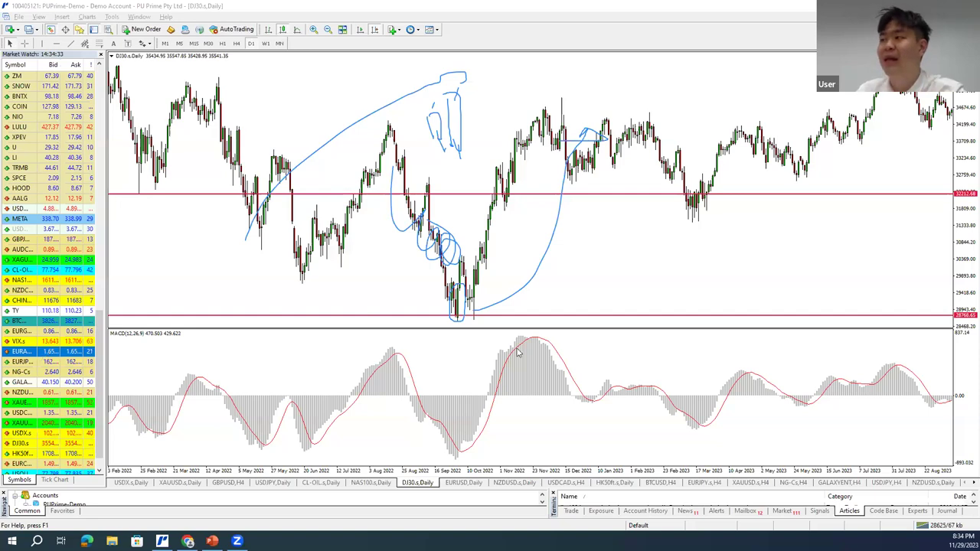
pyautogui.press('Escape')
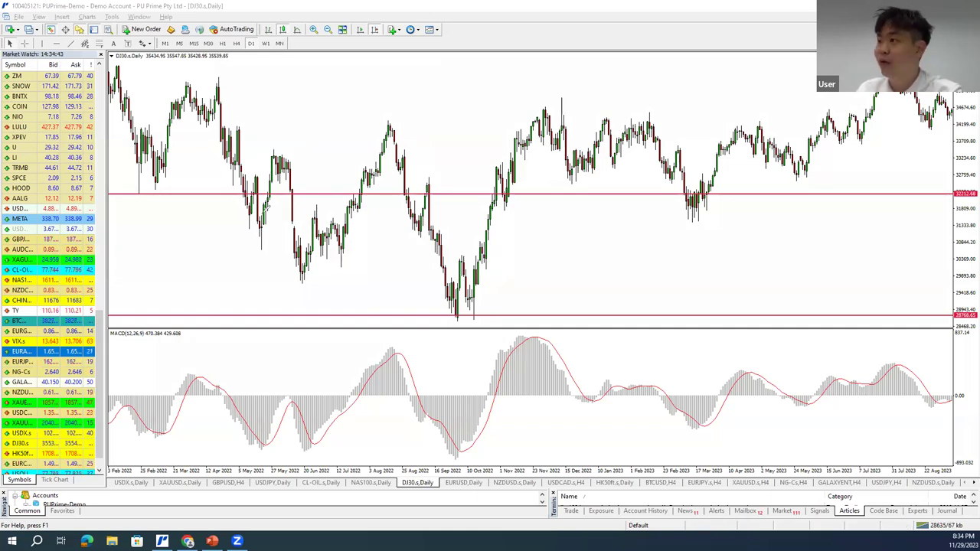
# Step: Mark the late May 2022 candles at the 32212.68 line on DJ30.s, clear the marking, and return the chart to the latest prices
pyautogui.moveTo(273, 205)
pyautogui.mouseDown()
pyautogui.moveTo(271, 195)
pyautogui.moveTo(286, 214)
pyautogui.moveTo(273, 184)
pyautogui.mouseUp()
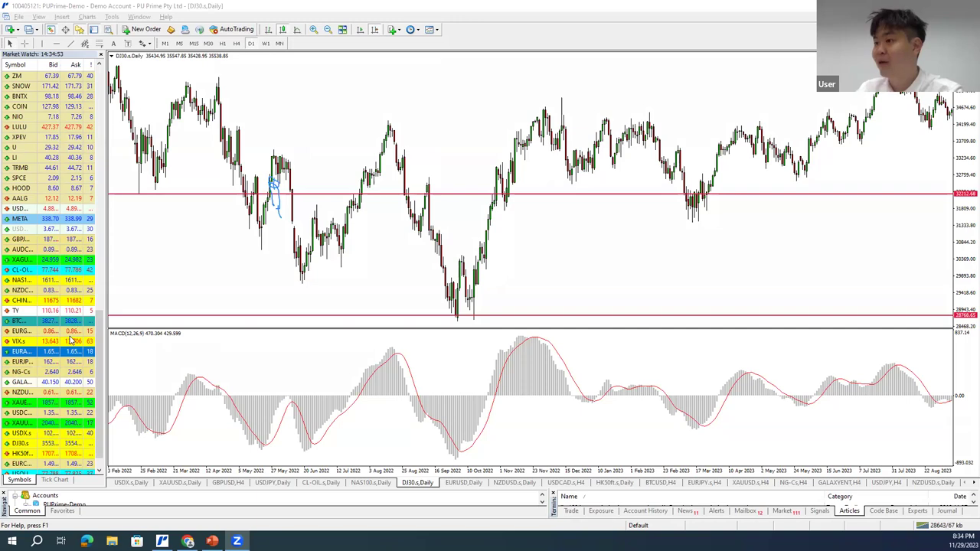
pyautogui.click(963, 151)
pyautogui.press('End')
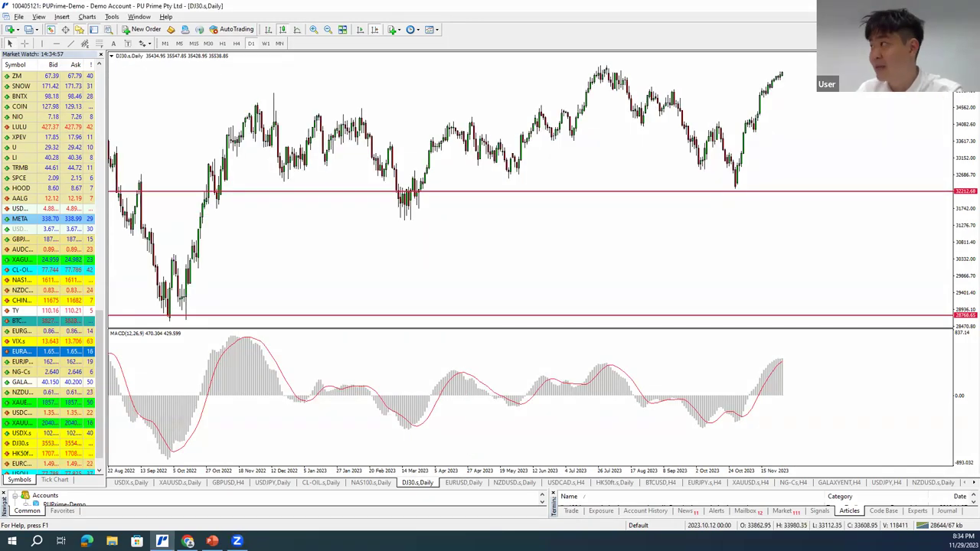
# Step: Show the NZDUSD.s daily chart, then switch to the Candlestick patterns presentation in PowerPoint and show the Morning Star & Evening Star slide
pyautogui.click(477, 482)
pyautogui.click(529, 482)
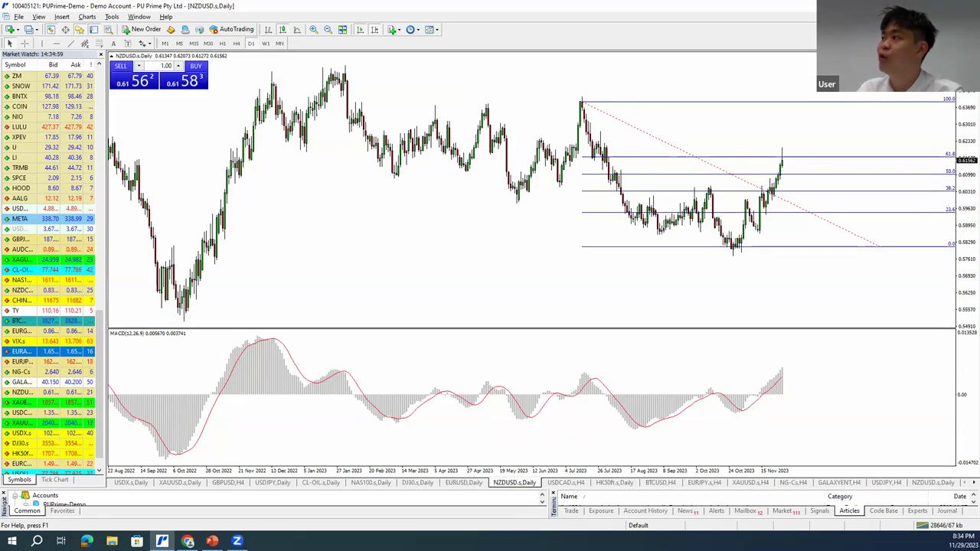
pyautogui.hotkey('alt', 'Tab')
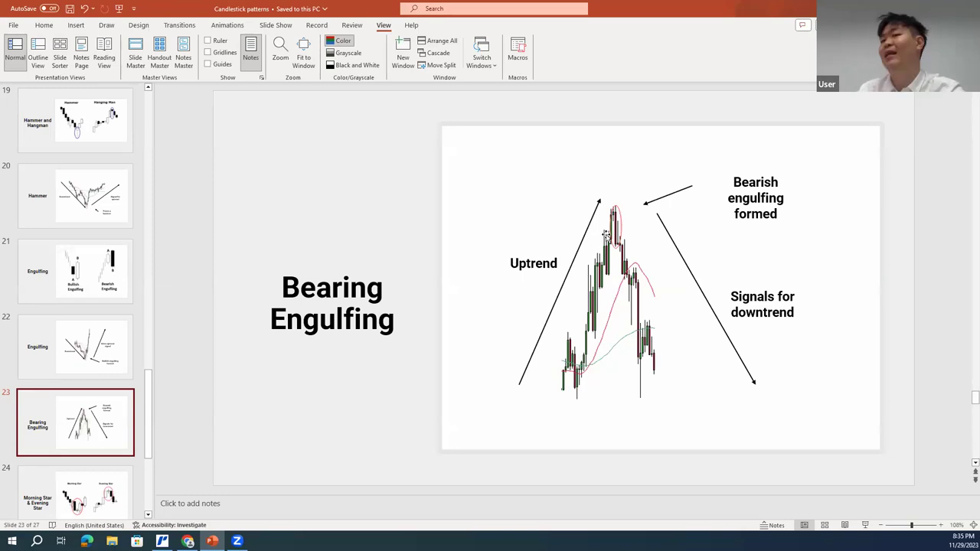
pyautogui.scroll(-1, 613, 229)
pyautogui.scroll(1, 621, 226)
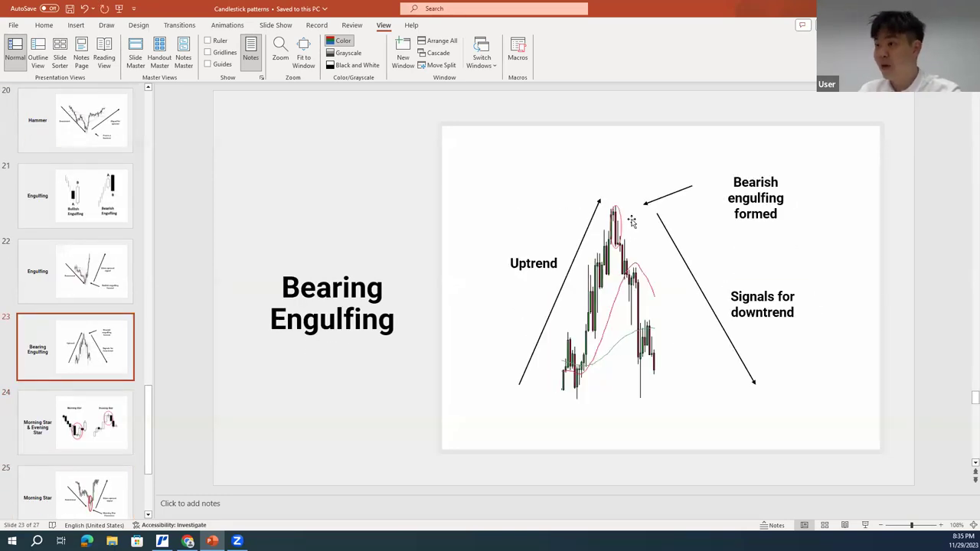
pyautogui.scroll(-1, 632, 221)
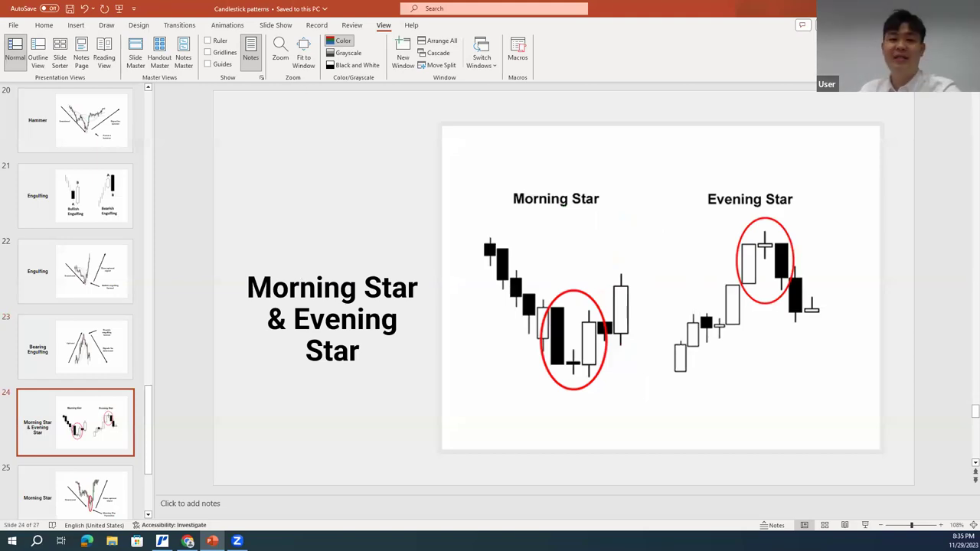
pyautogui.moveTo(480, 393)
pyautogui.mouseDown()
pyautogui.moveTo(504, 386)
pyautogui.moveTo(503, 411)
pyautogui.mouseUp()
pyautogui.moveTo(786, 371)
pyautogui.mouseDown()
pyautogui.moveTo(804, 369)
pyautogui.moveTo(804, 395)
pyautogui.mouseUp()
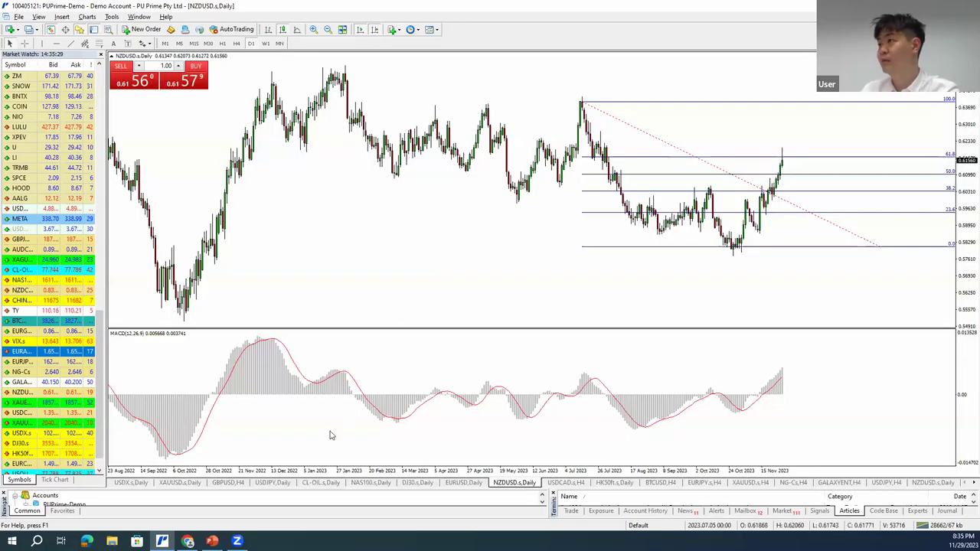
# Step: Open the GBPUSD H4 chart and delete its existing horizontal lines and Fibonacci retracement
pyautogui.click(227, 482)
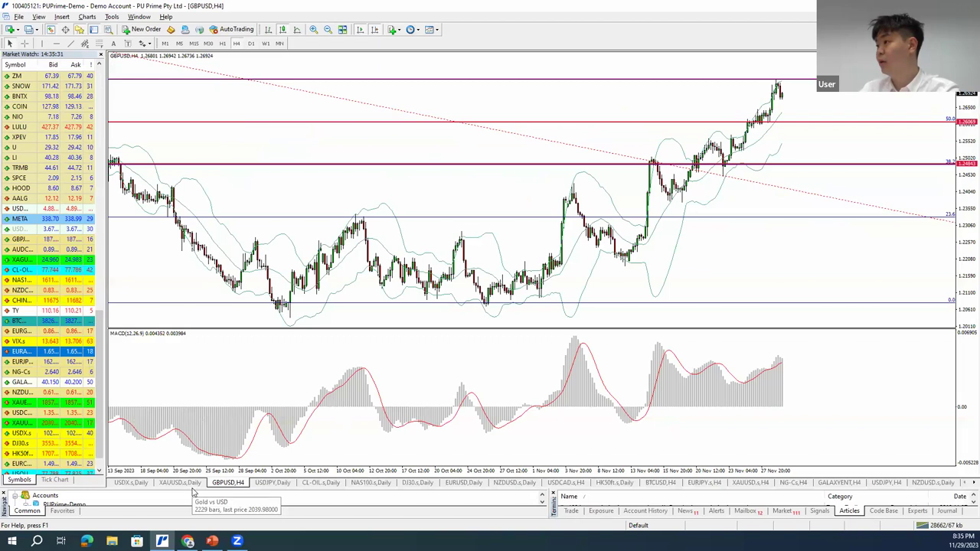
pyautogui.press('BackSpace')
pyautogui.press('BackSpace')
pyautogui.press('BackSpace')
pyautogui.press('BackSpace')
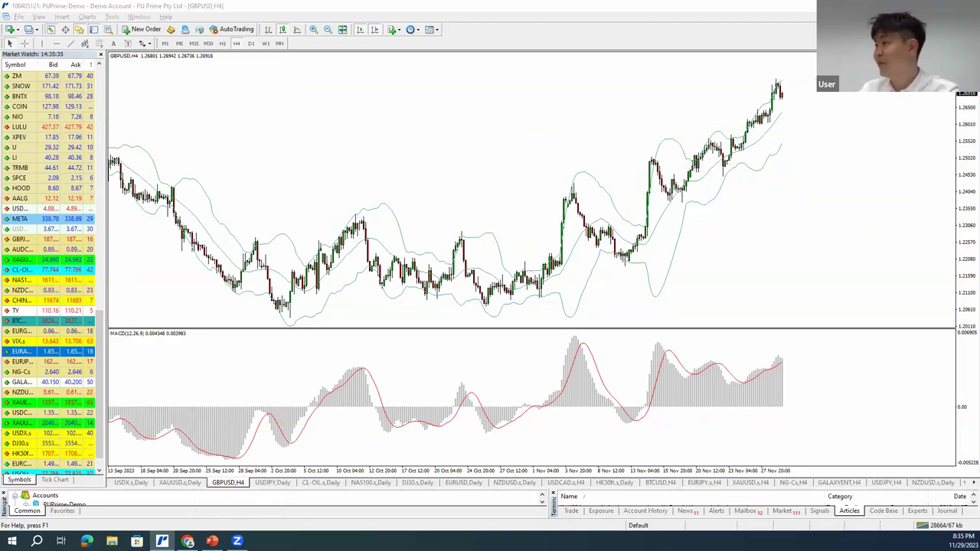
# Step: Circle the late October 2023 low and the symbol and timeframe label on the GBPUSD H4 chart, and clear the annotations
pyautogui.moveTo(482, 297)
pyautogui.mouseDown()
pyautogui.moveTo(484, 310)
pyautogui.moveTo(489, 298)
pyautogui.mouseUp()
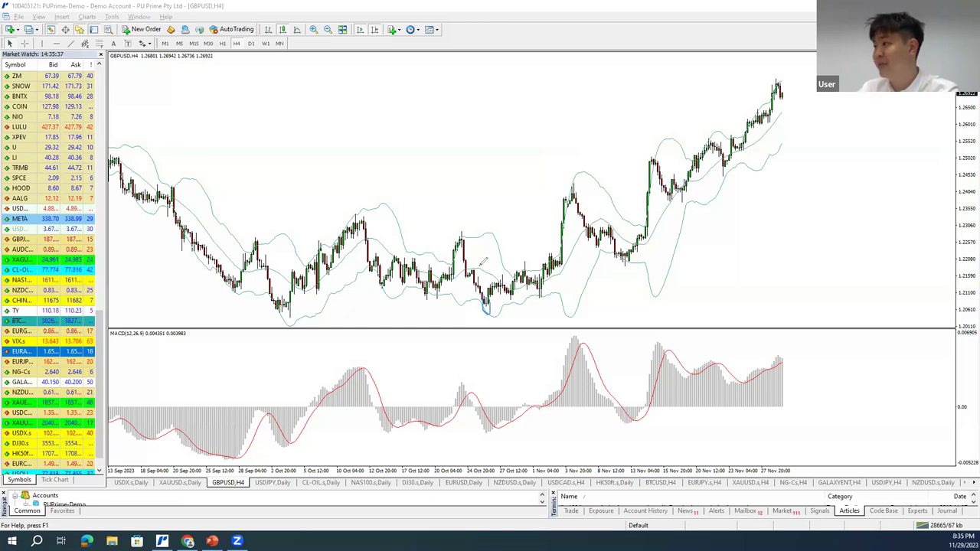
pyautogui.moveTo(127, 42)
pyautogui.mouseDown()
pyautogui.moveTo(97, 54)
pyautogui.moveTo(203, 63)
pyautogui.moveTo(114, 44)
pyautogui.mouseUp()
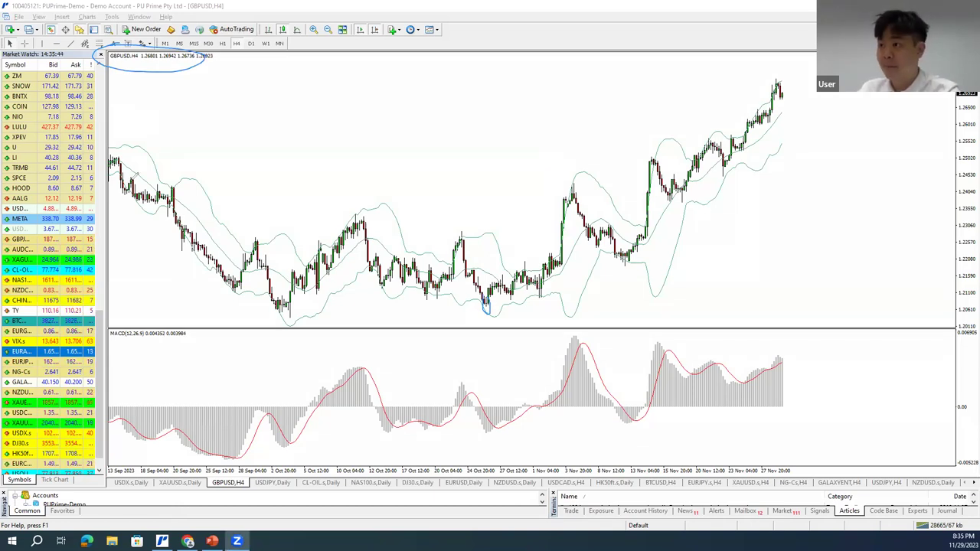
pyautogui.press('Escape')
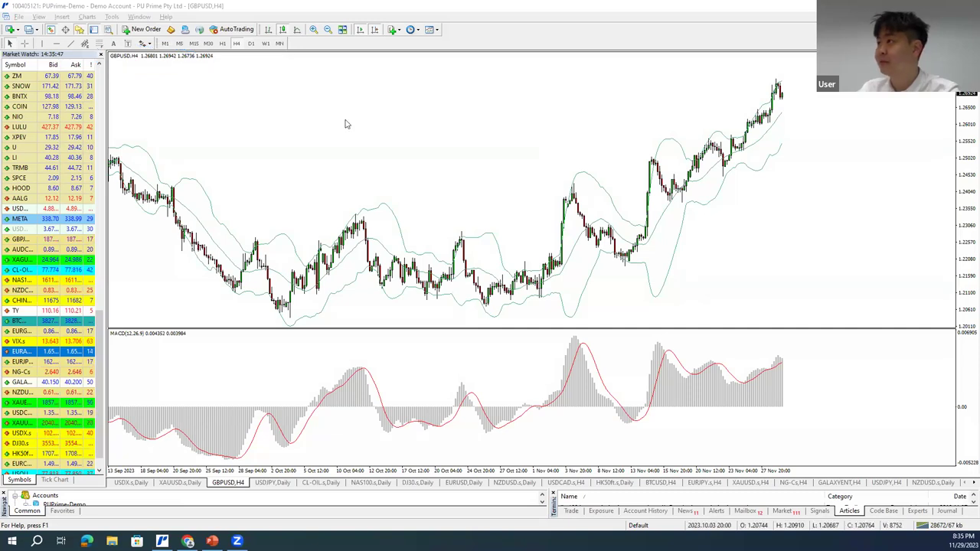
# Step: Enlarge the GBPUSD H4 candles around 26 October 2023, mark the low candle, and annotate the upward move from it
pyautogui.click(314, 29)
pyautogui.moveTo(253, 147); pyautogui.dragTo(344, 138)
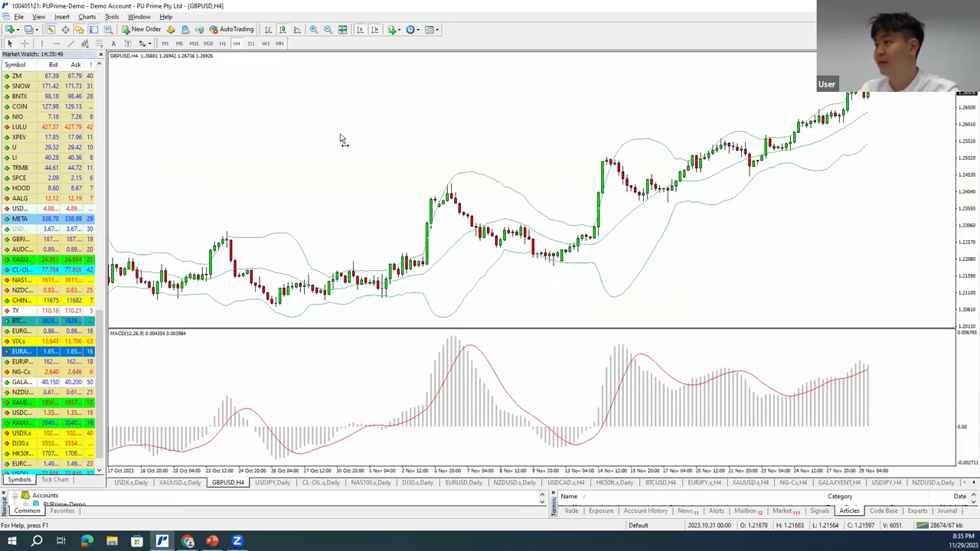
pyautogui.click(315, 31)
pyautogui.scroll(-4, 566, 121)
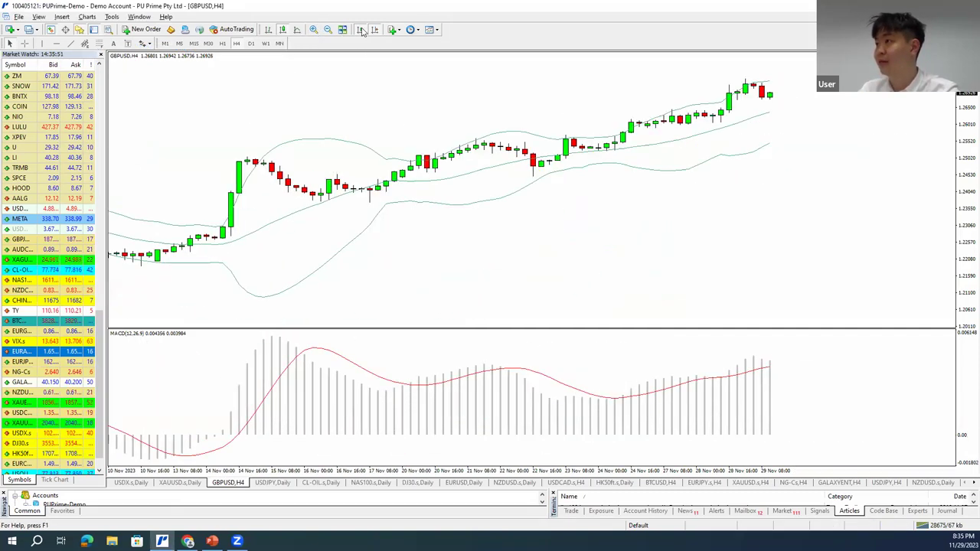
pyautogui.scroll(-2, 459, 200)
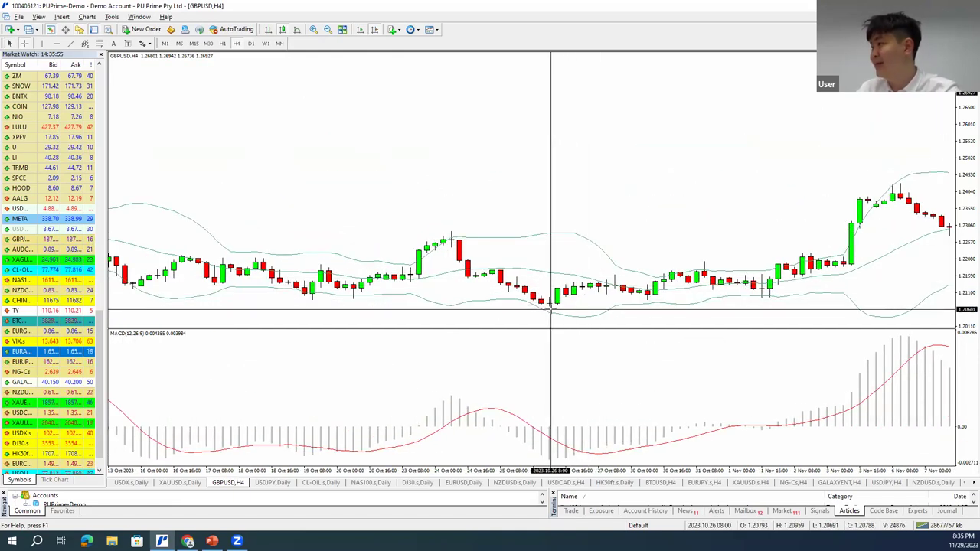
pyautogui.click(10, 43)
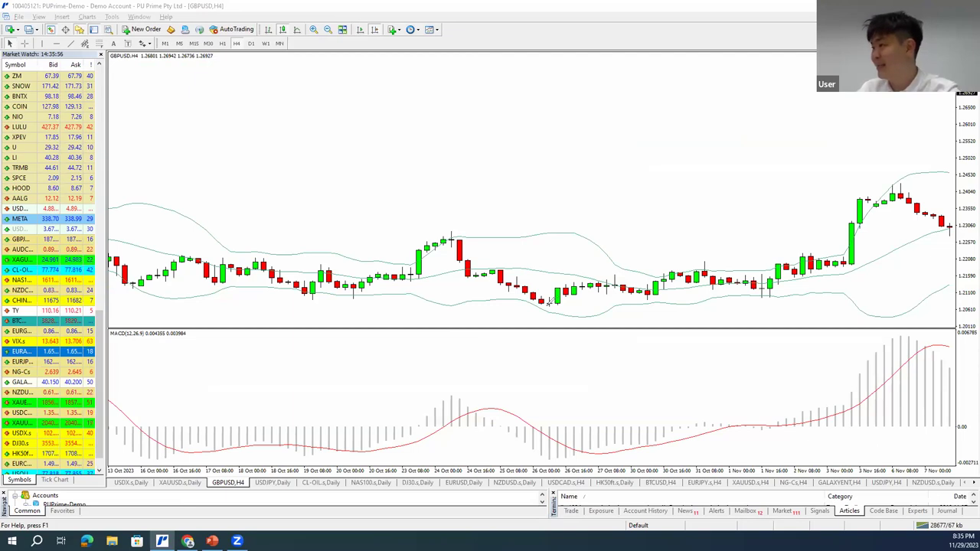
pyautogui.moveTo(548, 294); pyautogui.dragTo(553, 313)
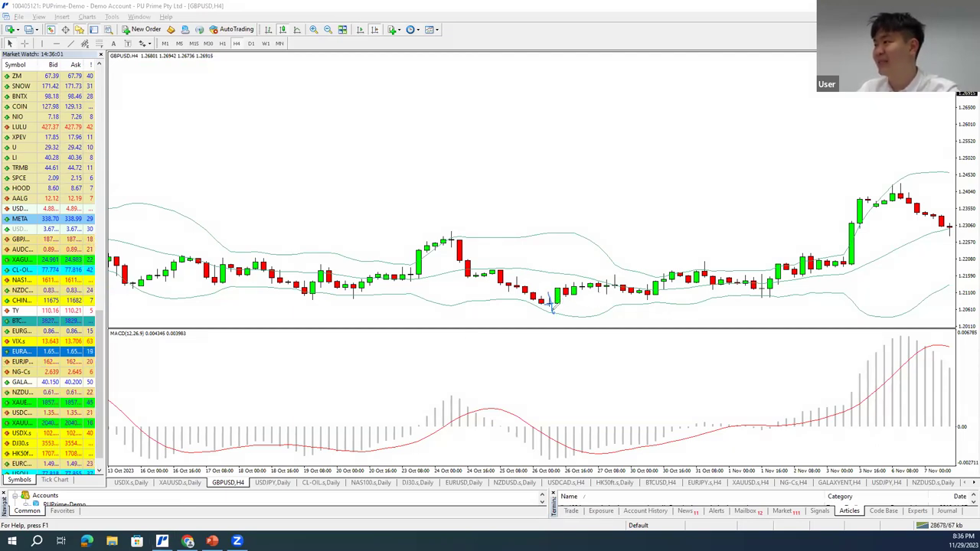
pyautogui.moveTo(548, 304)
pyautogui.mouseDown()
pyautogui.moveTo(718, 311)
pyautogui.moveTo(910, 117)
pyautogui.moveTo(864, 128)
pyautogui.mouseUp()
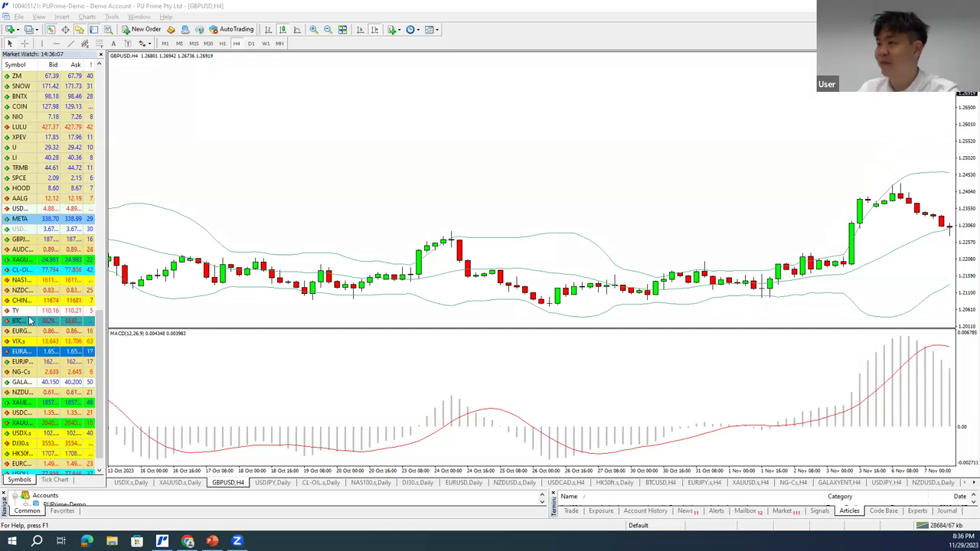
# Step: Show GBPUSD H4 from mid-September 2023 to the latest prices and place a horizontal line at 1.20793 along the October lows
pyautogui.click(326, 30)
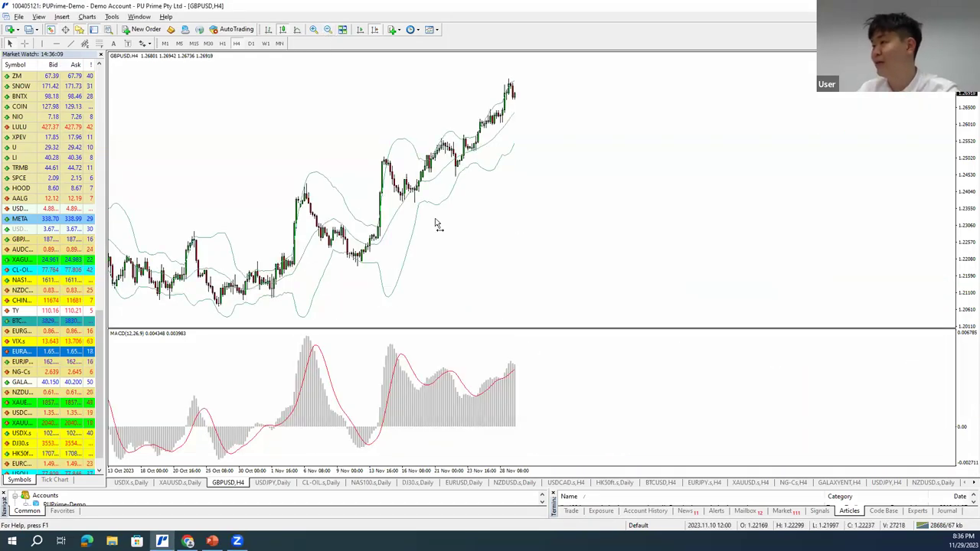
pyautogui.scroll(5, 437, 225)
pyautogui.scroll(-3, 416, 234)
pyautogui.scroll(-1, 422, 115)
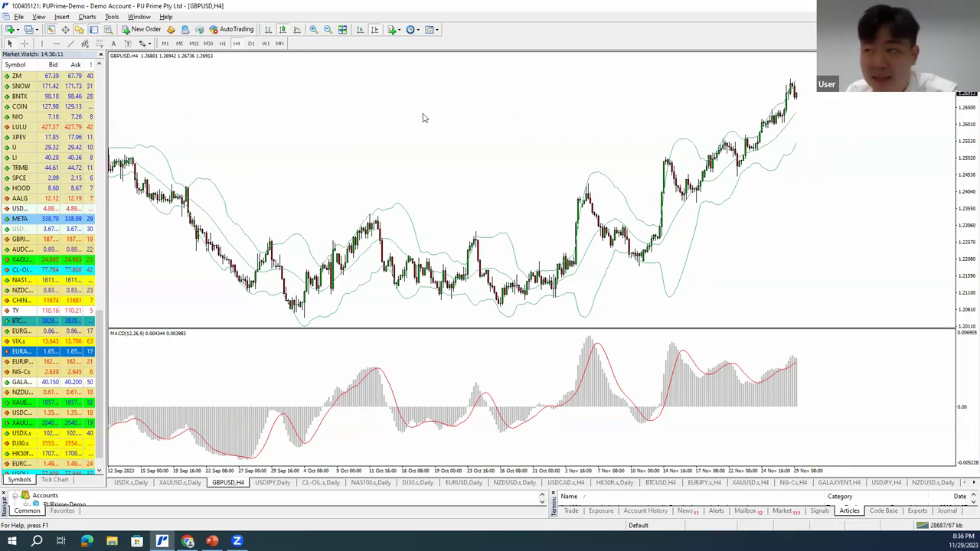
pyautogui.moveTo(584, 313); pyautogui.dragTo(591, 303)
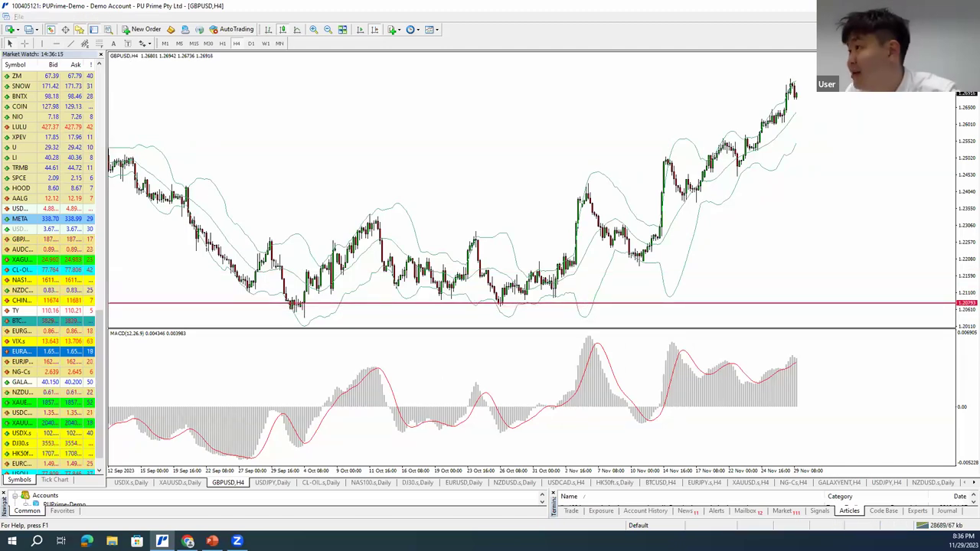
# Step: Trace the GBPUSD price swings between the early and late October lows near the 1.20793 line, and clear the annotations
pyautogui.click(296, 303)
pyautogui.moveTo(296, 303)
pyautogui.mouseDown()
pyautogui.moveTo(406, 276)
pyautogui.moveTo(421, 298)
pyautogui.moveTo(492, 248)
pyautogui.moveTo(505, 291)
pyautogui.mouseUp()
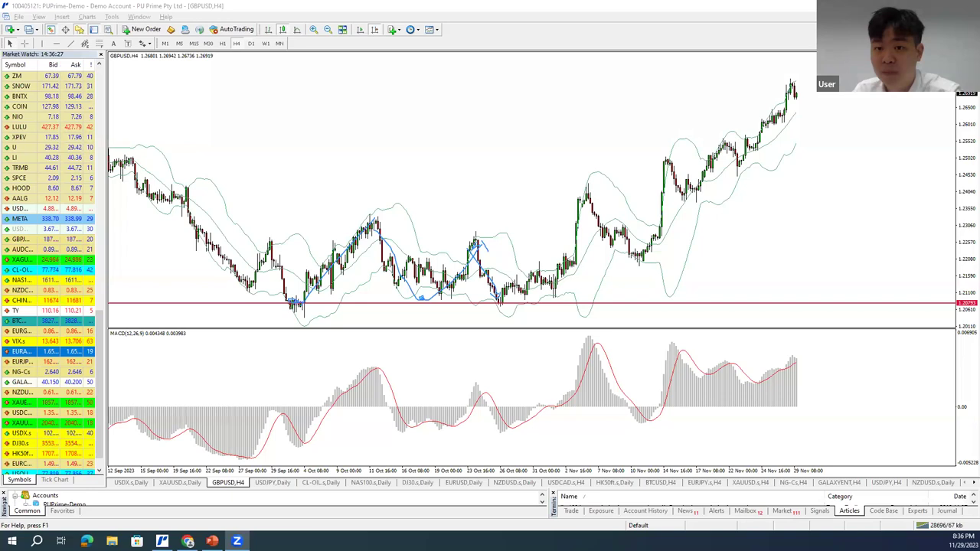
pyautogui.press('Escape')
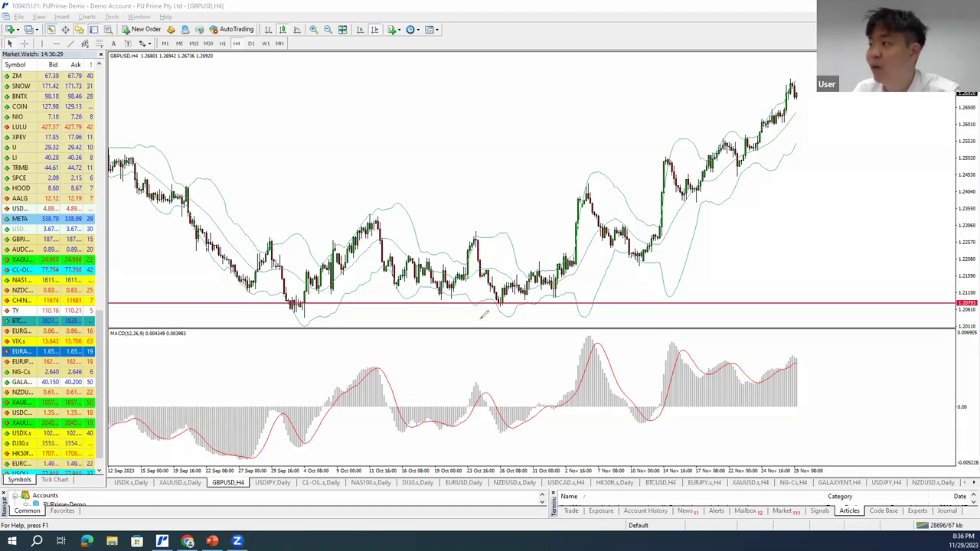
# Step: Circle the three October lows on GBPUSD, sketch a candle with long wicks, and draw an arrow from the last low towards early November
pyautogui.moveTo(498, 297); pyautogui.dragTo(501, 306)
pyautogui.moveTo(467, 159)
pyautogui.mouseDown()
pyautogui.moveTo(479, 158)
pyautogui.moveTo(470, 202)
pyautogui.mouseUp()
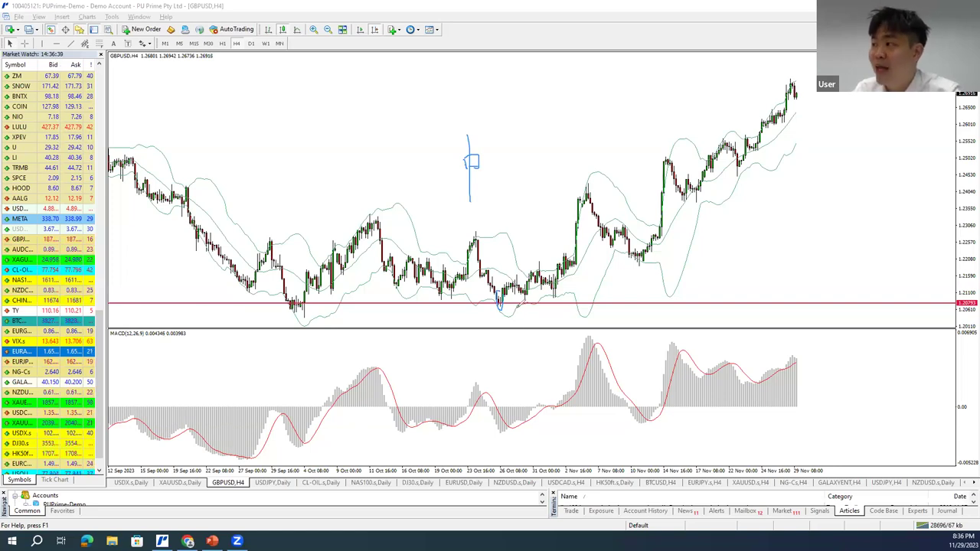
pyautogui.moveTo(515, 296); pyautogui.dragTo(614, 186)
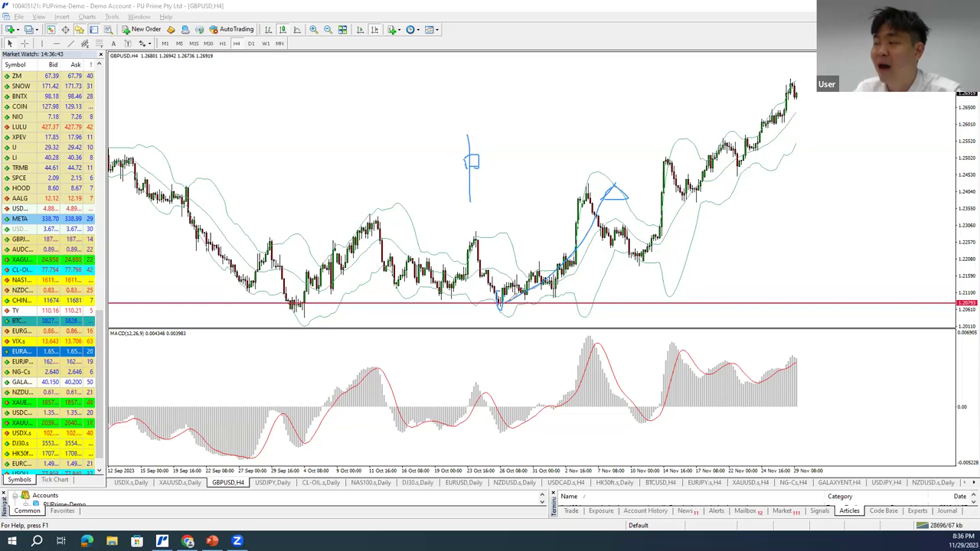
pyautogui.moveTo(434, 290)
pyautogui.mouseDown()
pyautogui.moveTo(452, 288)
pyautogui.moveTo(440, 274)
pyautogui.mouseUp()
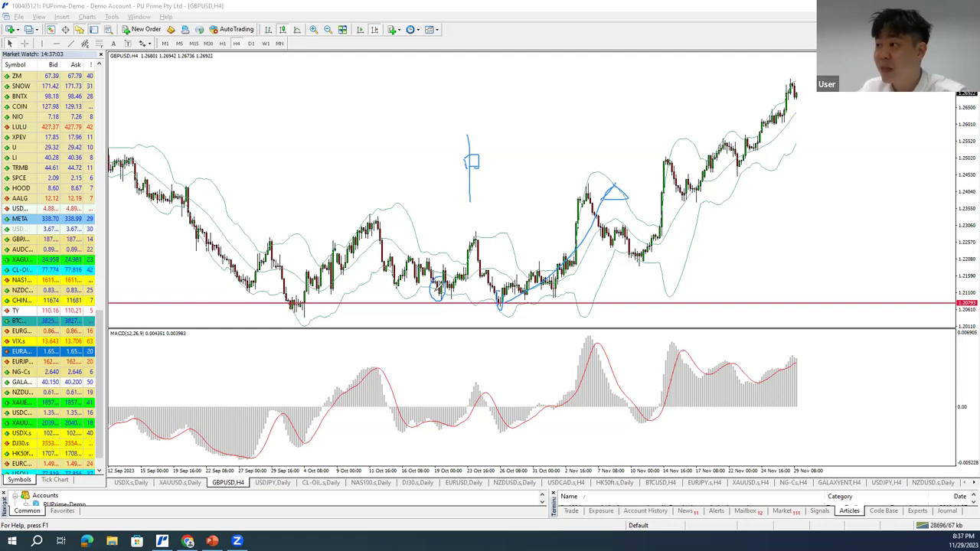
pyautogui.moveTo(295, 295)
pyautogui.mouseDown()
pyautogui.moveTo(292, 314)
pyautogui.moveTo(300, 295)
pyautogui.mouseUp()
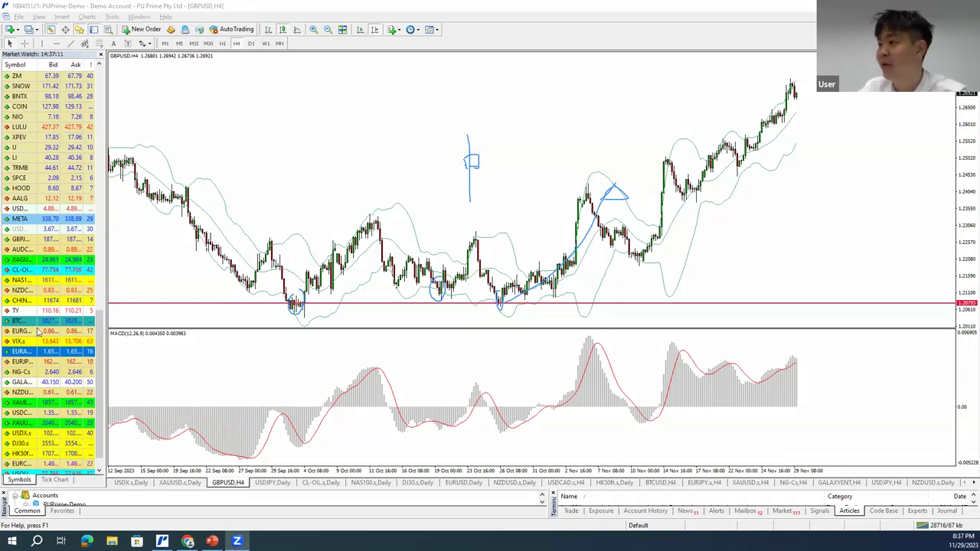
# Step: Outline the early October low candle on GBPUSD, sketch its hammer shape above, draw an arrow to the 11 October peak, and clear the annotations
pyautogui.moveTo(304, 292); pyautogui.dragTo(310, 315)
pyautogui.moveTo(318, 113)
pyautogui.mouseDown()
pyautogui.moveTo(321, 153)
pyautogui.moveTo(335, 137)
pyautogui.moveTo(324, 157)
pyautogui.moveTo(329, 222)
pyautogui.mouseUp()
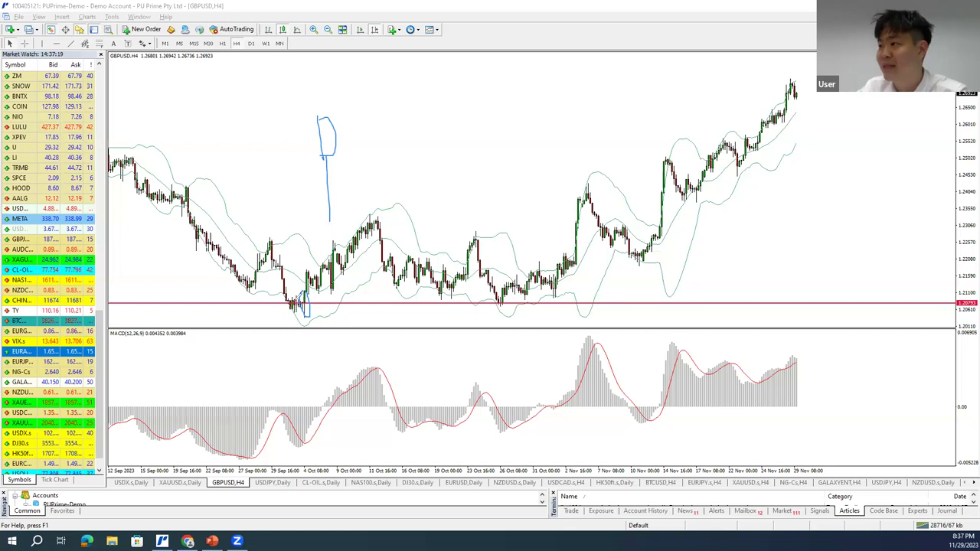
pyautogui.moveTo(310, 297)
pyautogui.mouseDown()
pyautogui.moveTo(375, 206)
pyautogui.moveTo(383, 227)
pyautogui.mouseUp()
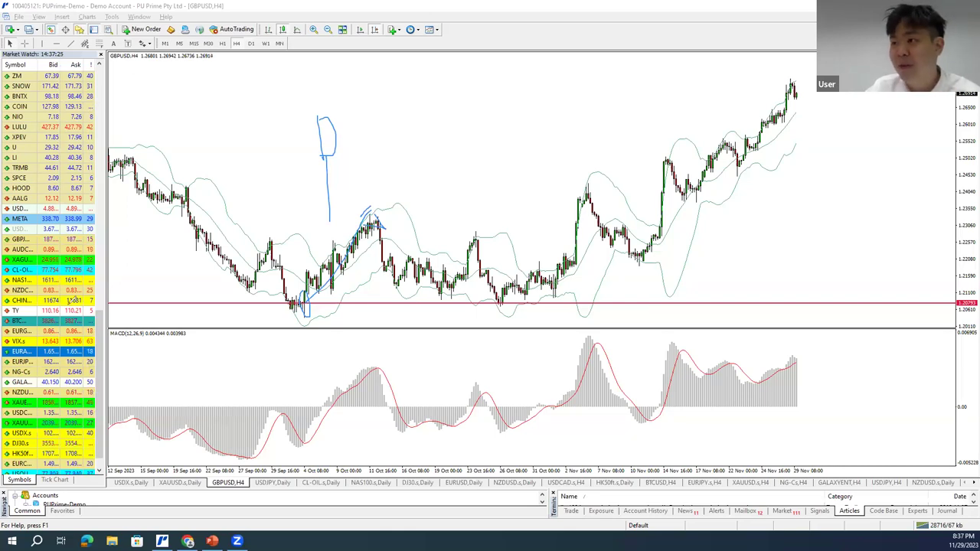
pyautogui.press('e')
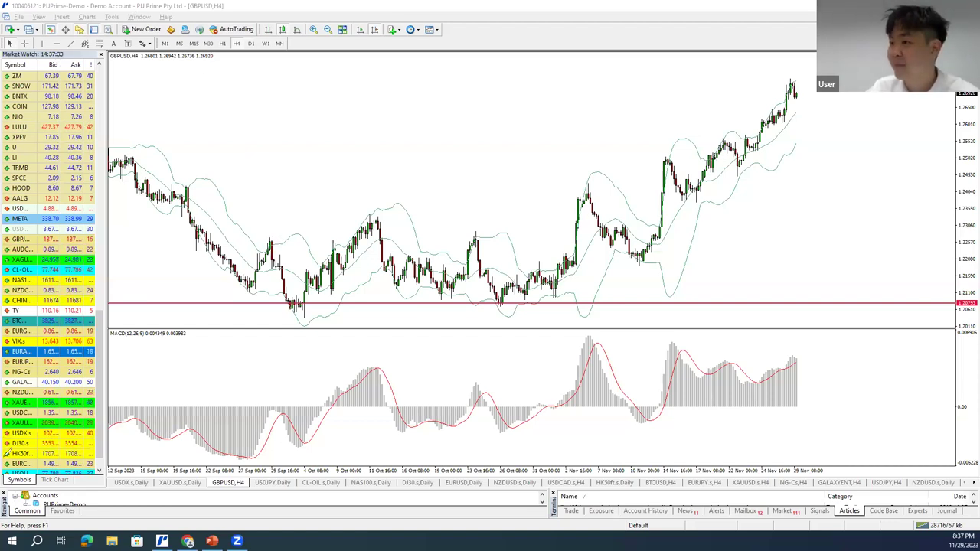
# Step: Add a second horizontal line to the GBPUSD H4 chart and align it at 1.22635 with the late September and late October highs
pyautogui.click(56, 42)
pyautogui.click(295, 187)
pyautogui.moveTo(298, 226); pyautogui.dragTo(300, 241)
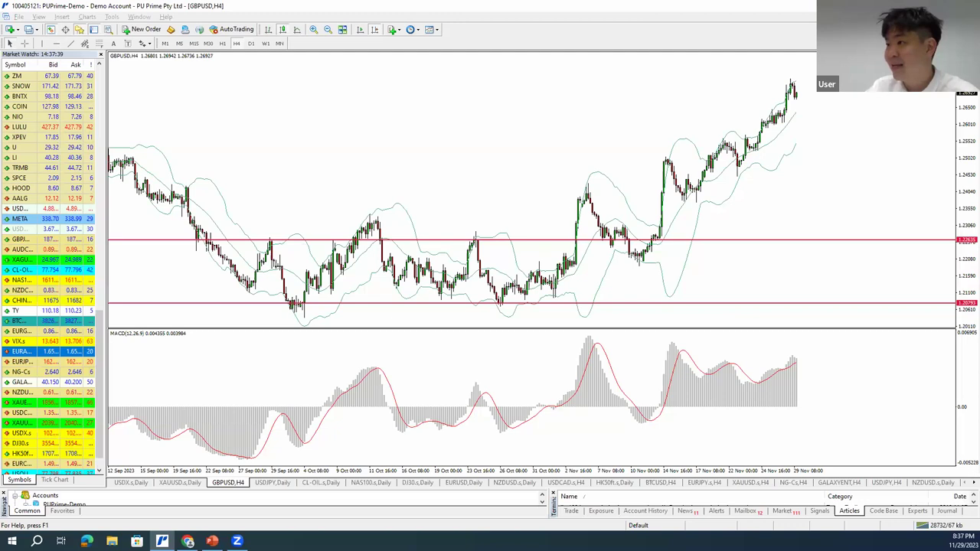
# Step: Circle the late September and late October highs at the 1.22635 line on GBPUSD, trace both declines towards 1.20793, and sketch a long-wicked candle
pyautogui.moveTo(280, 237); pyautogui.dragTo(270, 233)
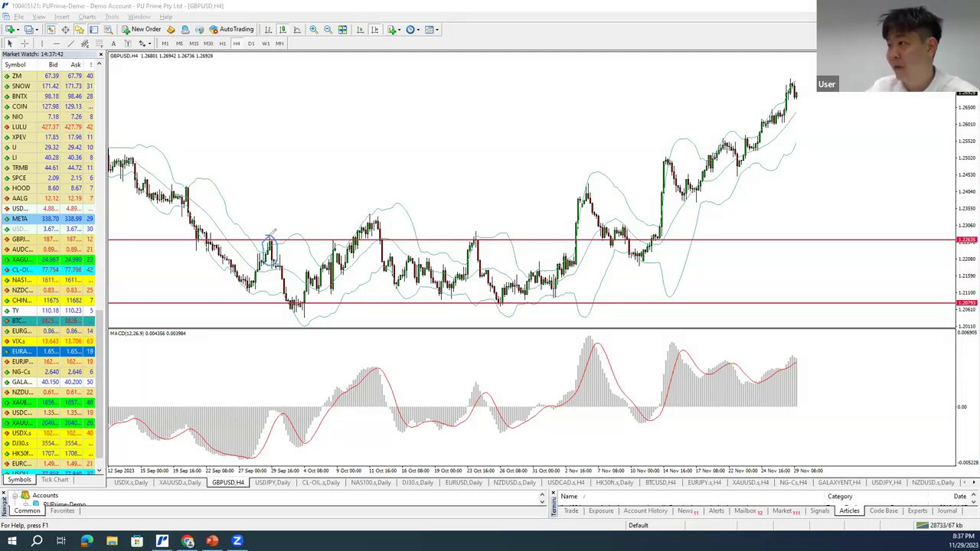
pyautogui.moveTo(275, 264)
pyautogui.mouseDown()
pyautogui.moveTo(309, 290)
pyautogui.moveTo(292, 304)
pyautogui.moveTo(304, 308)
pyautogui.mouseUp()
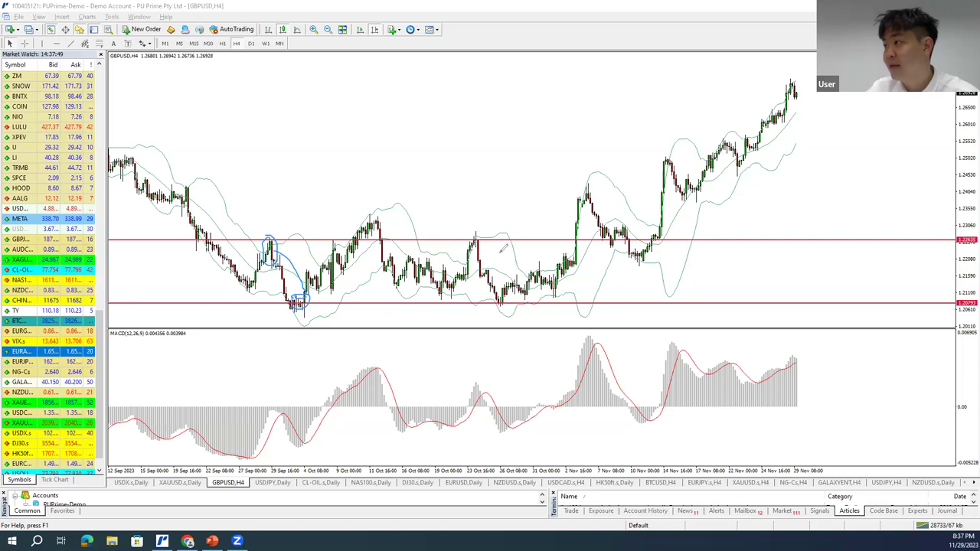
pyautogui.moveTo(481, 220); pyautogui.dragTo(476, 225)
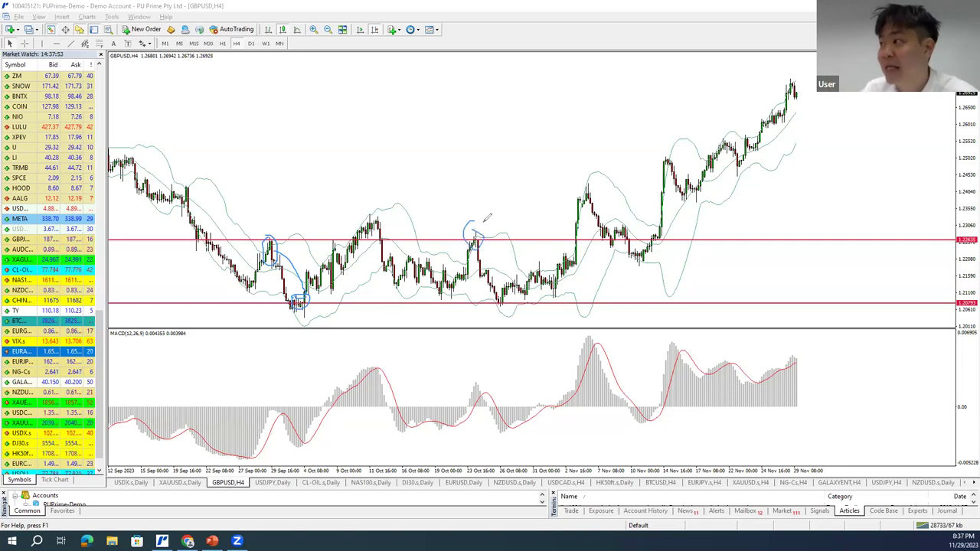
pyautogui.moveTo(482, 192)
pyautogui.mouseDown()
pyautogui.moveTo(523, 284)
pyautogui.moveTo(541, 291)
pyautogui.moveTo(529, 305)
pyautogui.mouseUp()
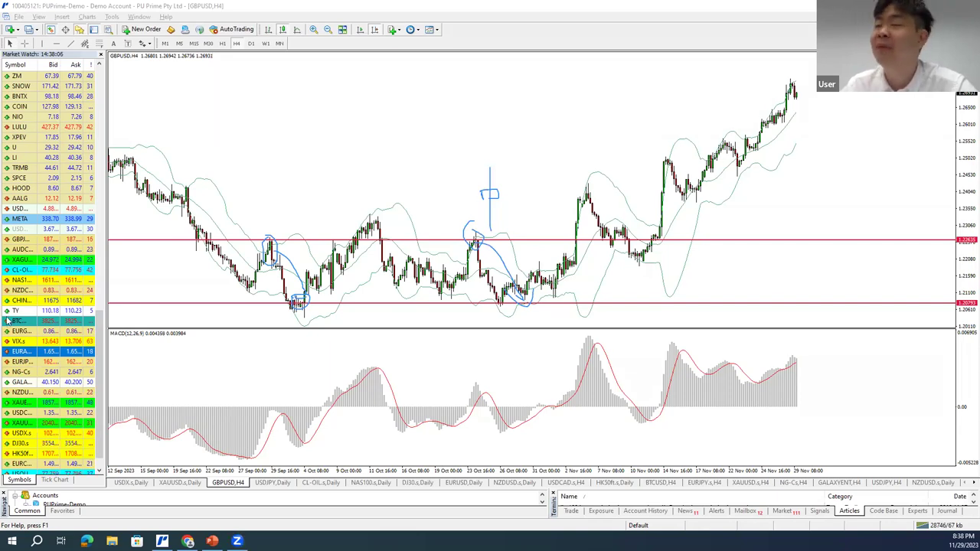
# Step: Switch to the Candlestick patterns presentation in PowerPoint and go past the Morning Star slide to the Evening Star slide
pyautogui.hotkey('alt', 'Tab')
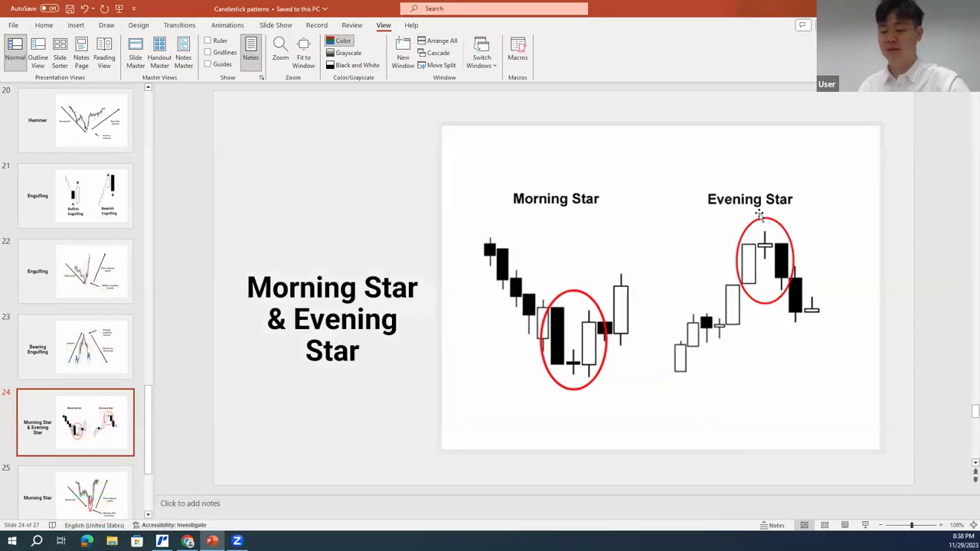
pyautogui.press('Down')
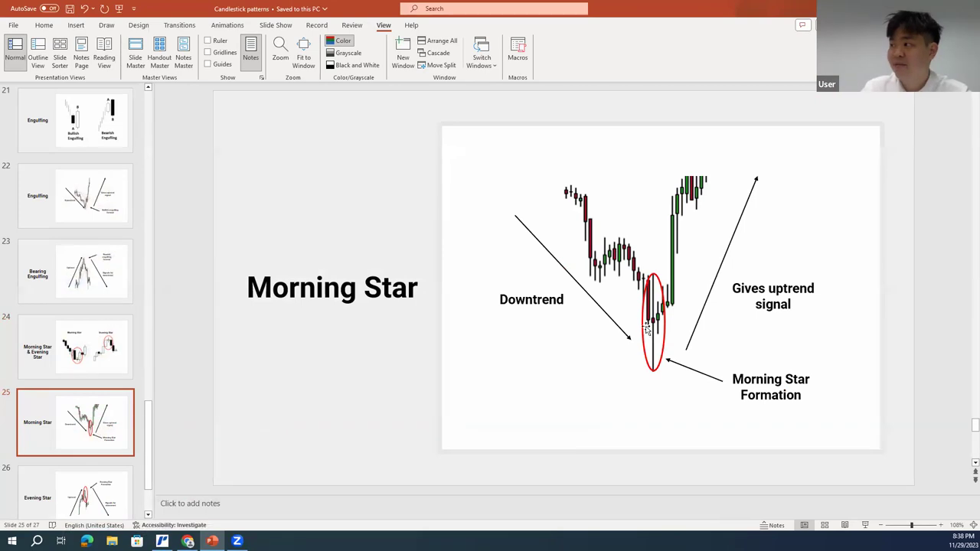
pyautogui.scroll(-1, 668, 265)
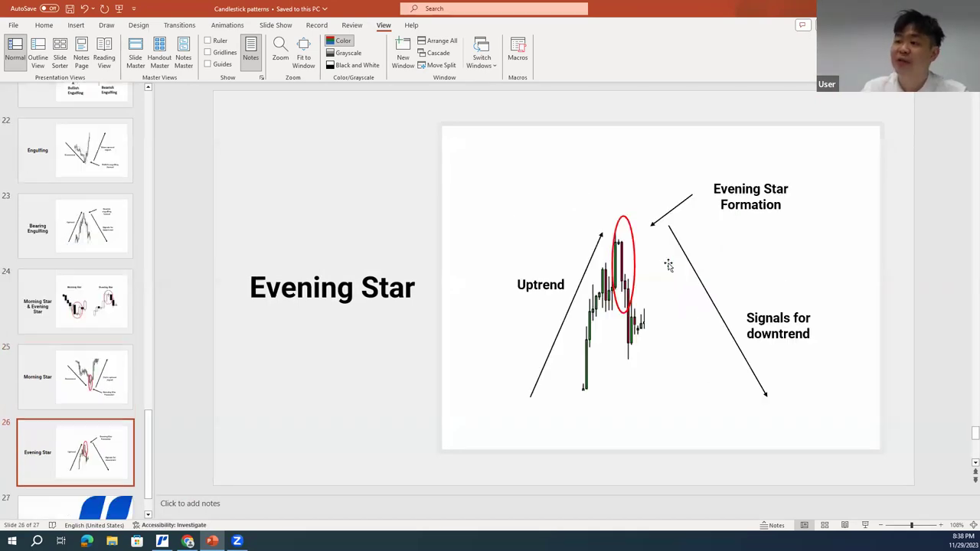